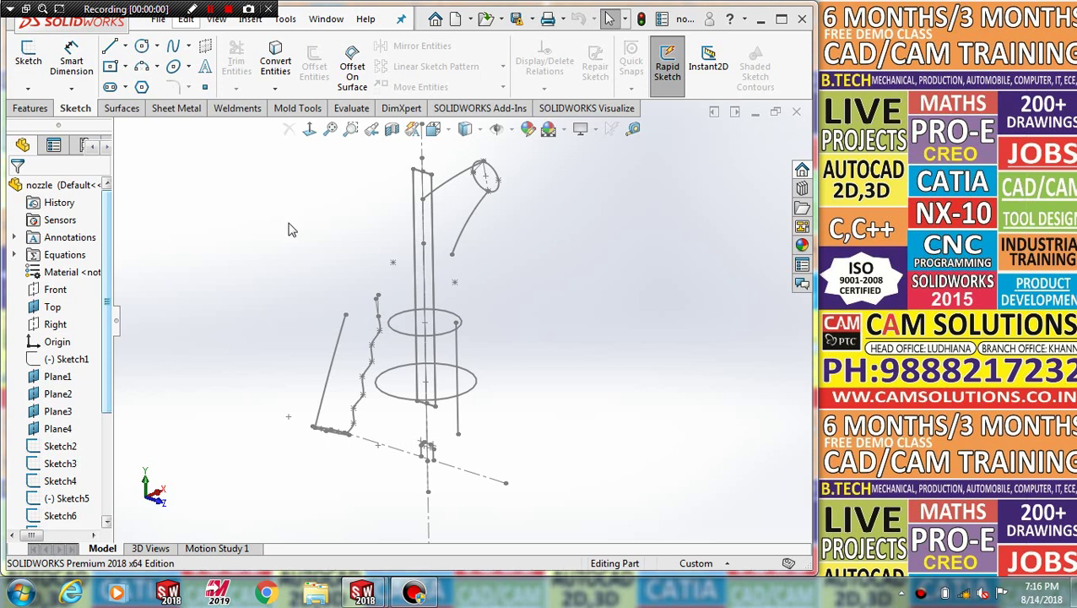
- Orbit around the nozzle wireframe sketches and display the surface-modelling tools
middle_click_drag(287, 230, 284, 233)
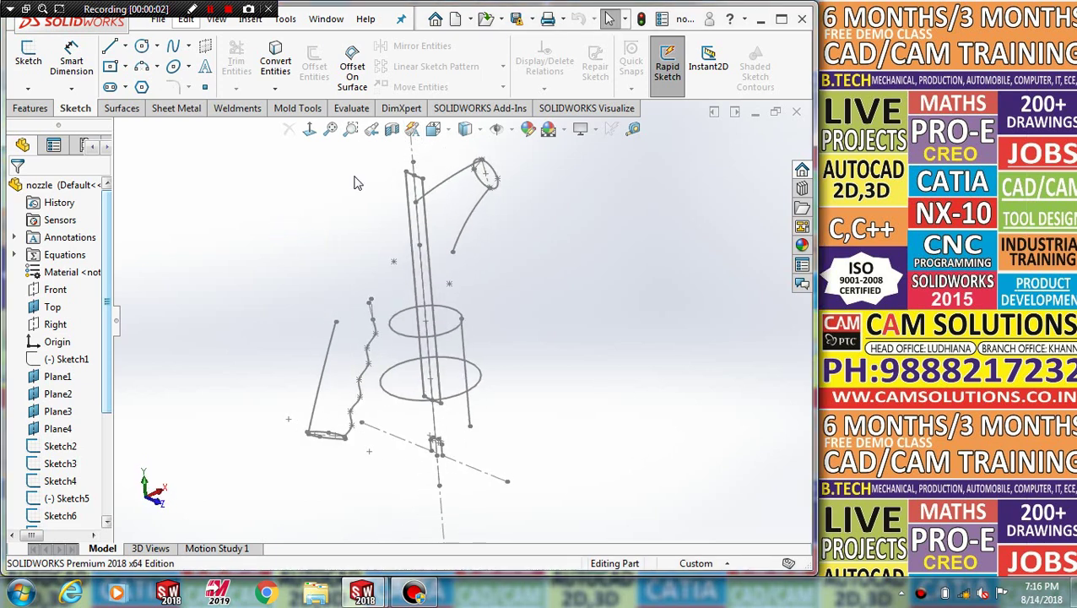
middle_click_drag(357, 183, 348, 154)
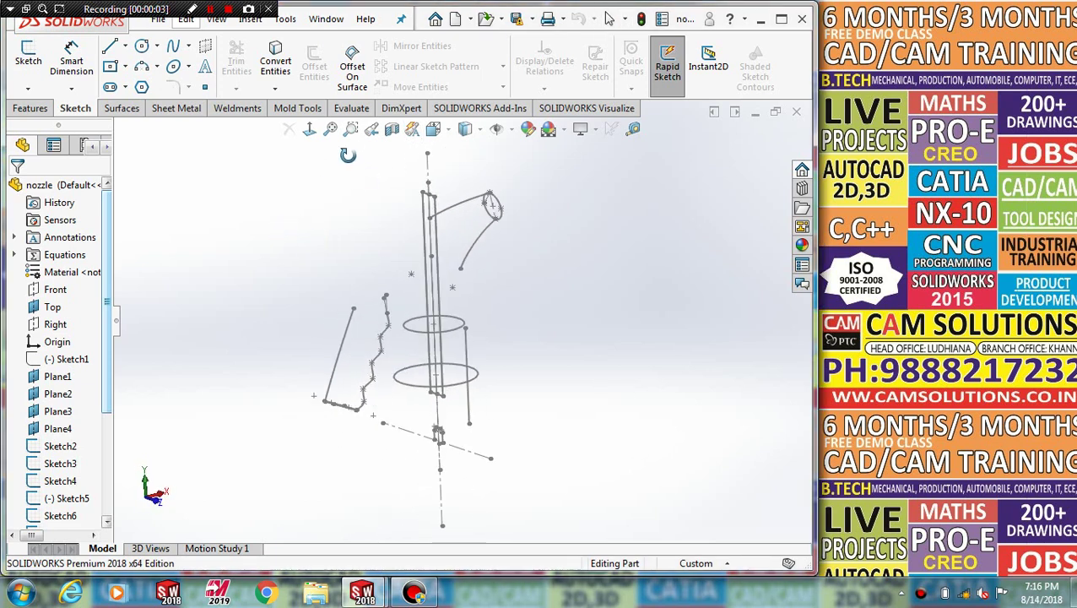
left_click(124, 108)
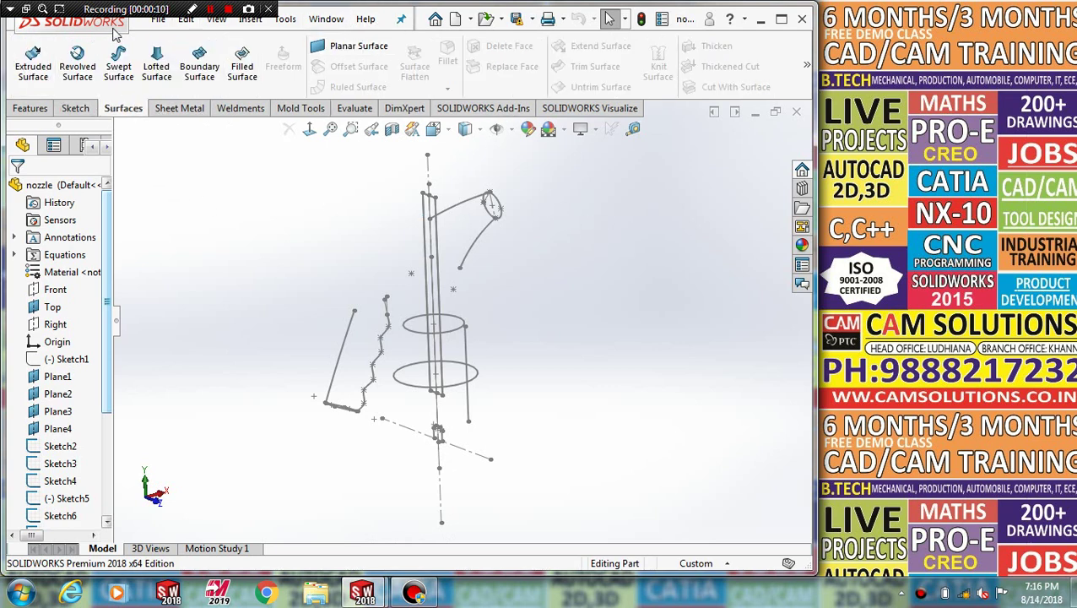
left_click(158, 19)
left_click(593, 242)
- Orbit the sketches to several new orientations and bring up the Help options
mouse_move(593, 242)
middle_mouse_down()
mouse_move(293, 232)
mouse_move(301, 245)
middle_mouse_up()
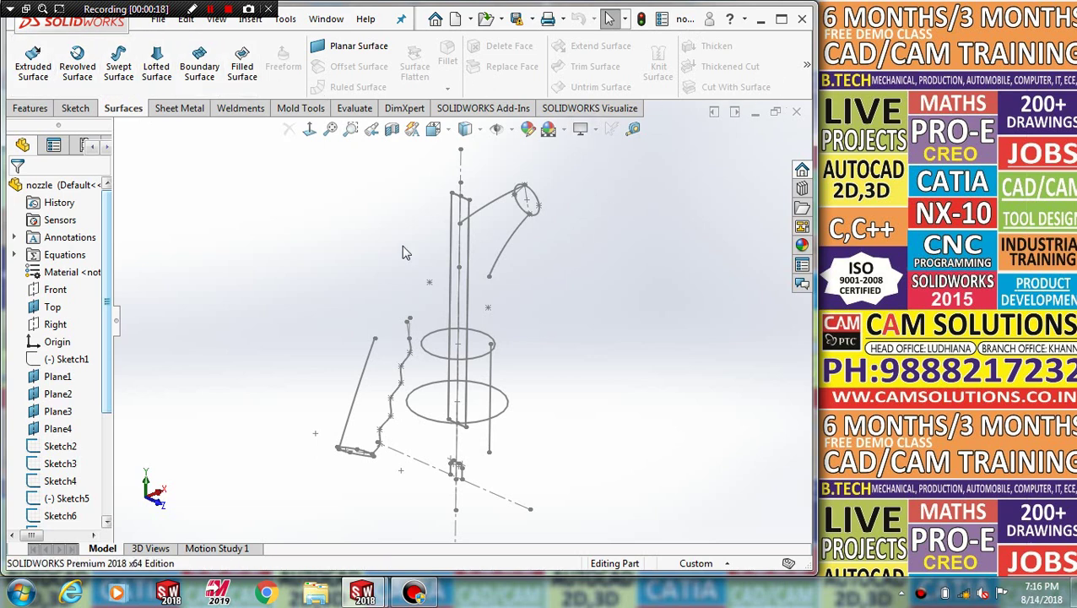
mouse_move(589, 356)
middle_mouse_down()
mouse_move(593, 341)
mouse_move(560, 363)
mouse_move(410, 335)
middle_mouse_up()
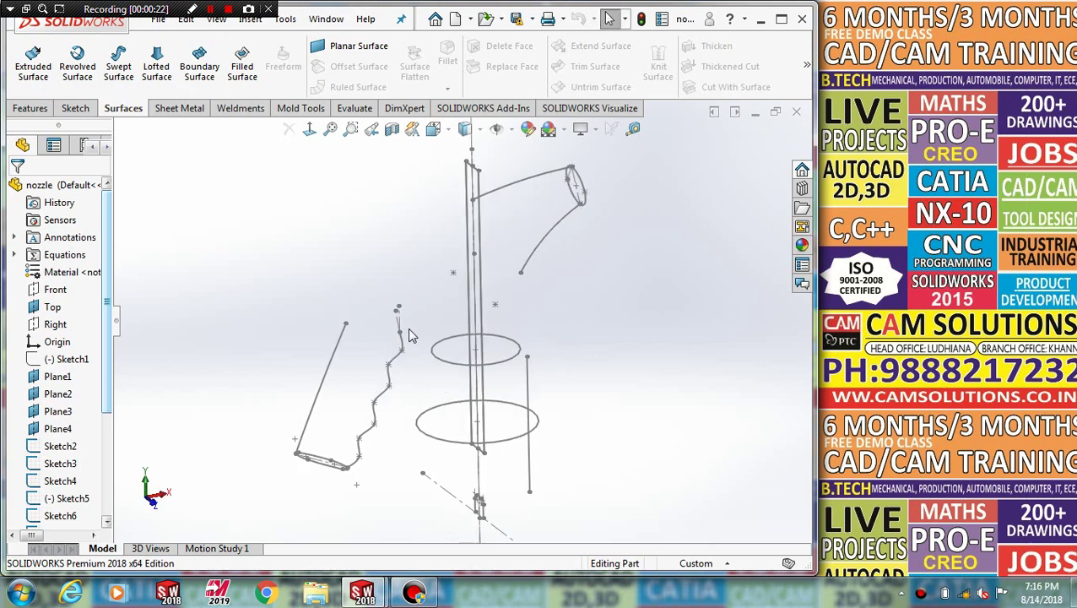
mouse_move(564, 310)
middle_mouse_down()
mouse_move(567, 233)
mouse_move(578, 298)
middle_mouse_up()
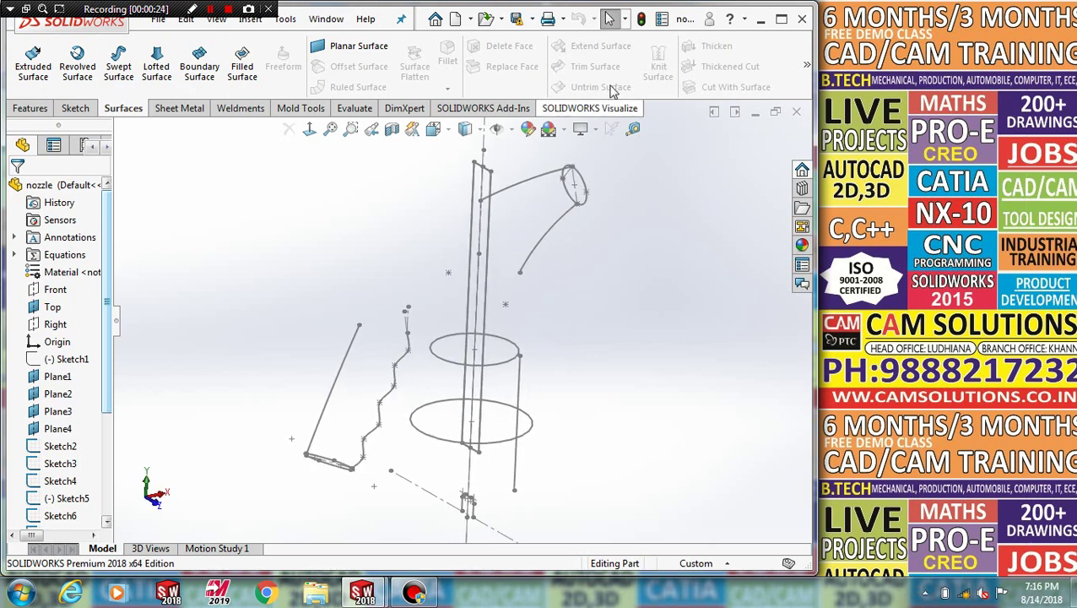
left_click(326, 19)
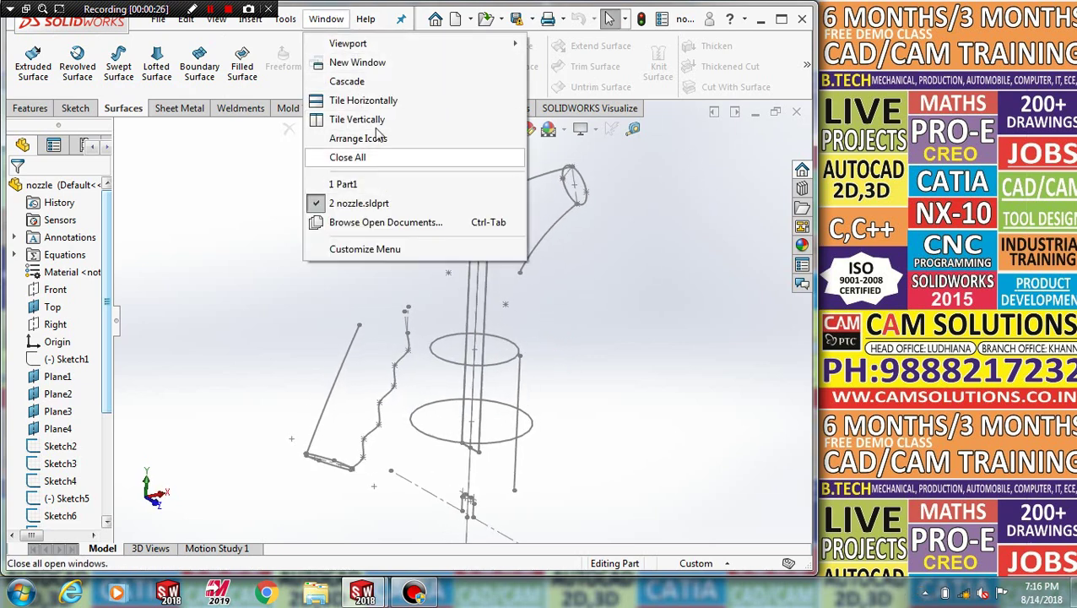
mouse_move(365, 18)
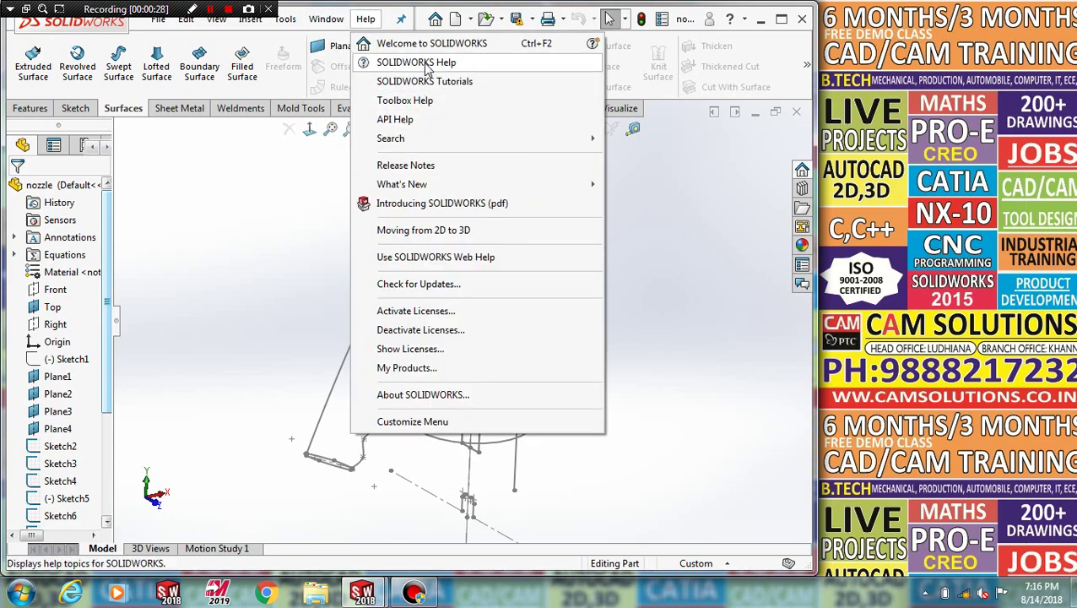
- Go to the Surfaces tutorial overview in All SOLIDWORKS Tutorials
left_click(431, 80)
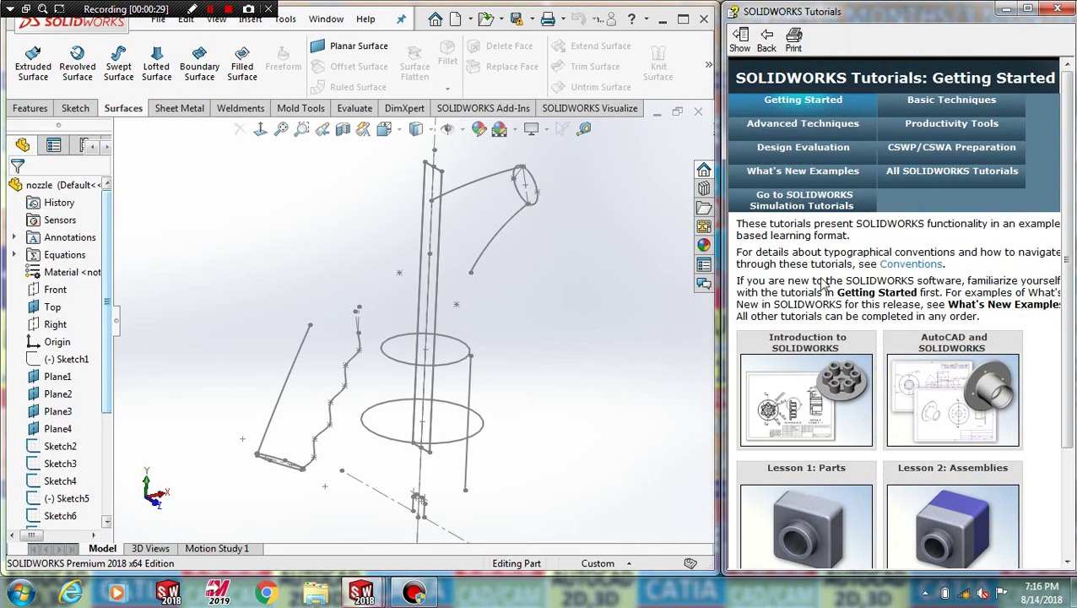
left_click(949, 171)
scroll(903, 370, "down", 5)
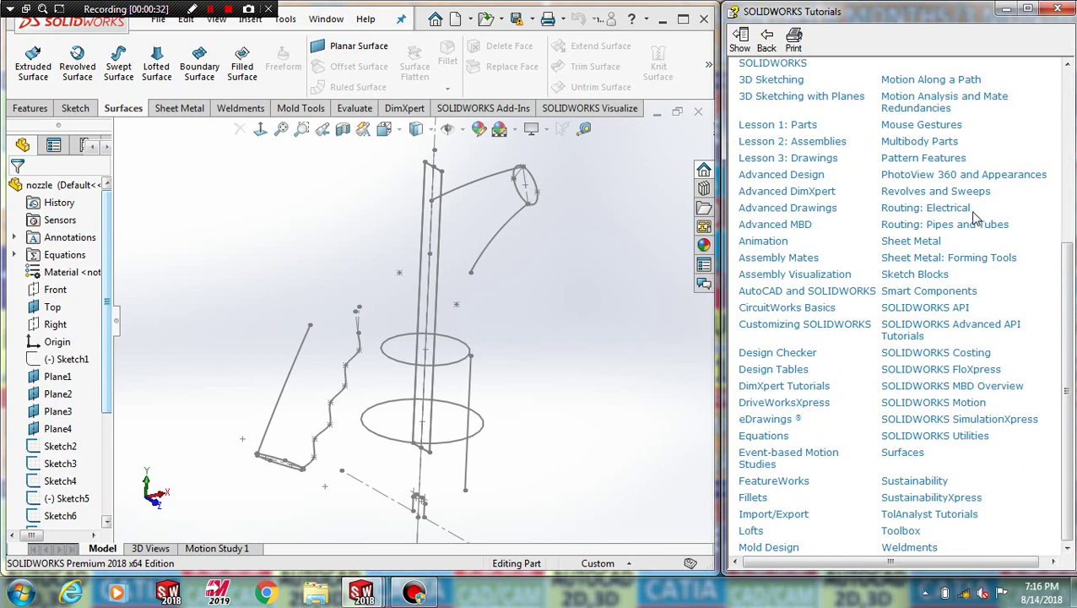
left_click(902, 452)
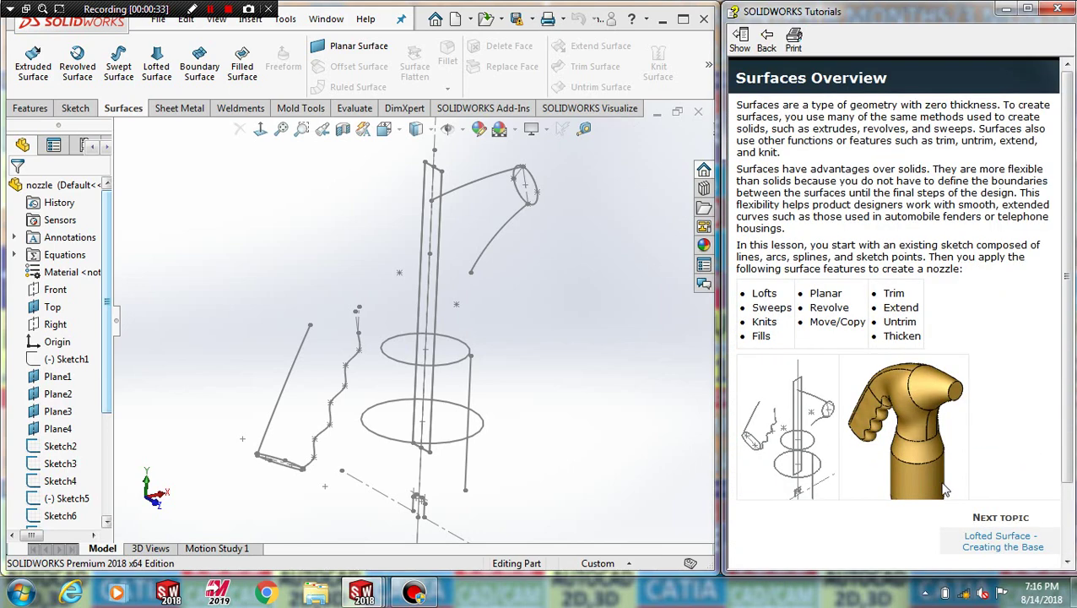
- Read the Lofted Surface and Swept Surface lessons, then close the tutorials window
left_click(996, 543)
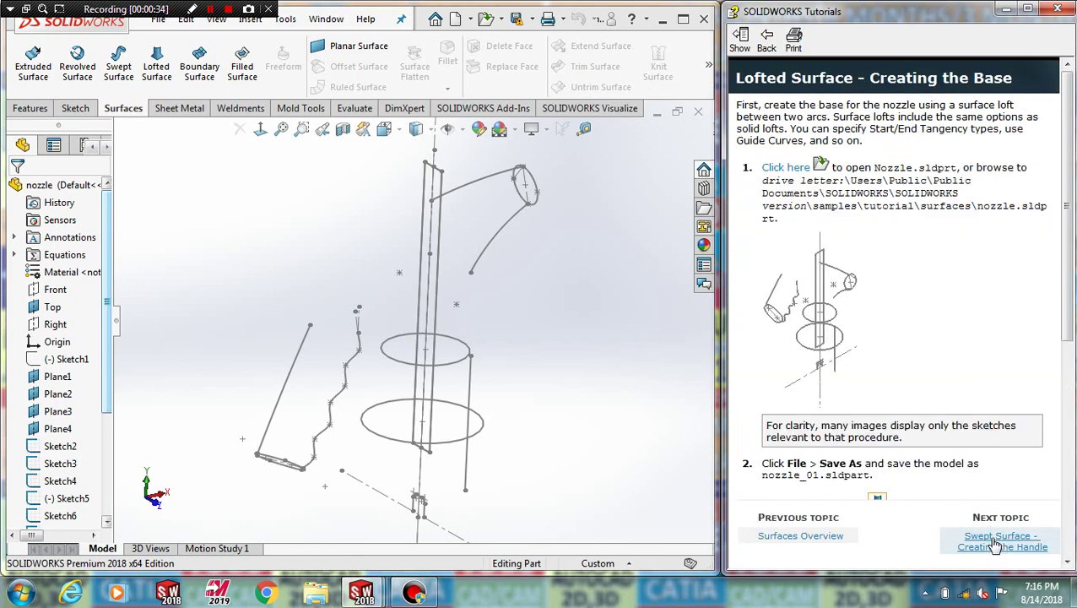
left_click(759, 49)
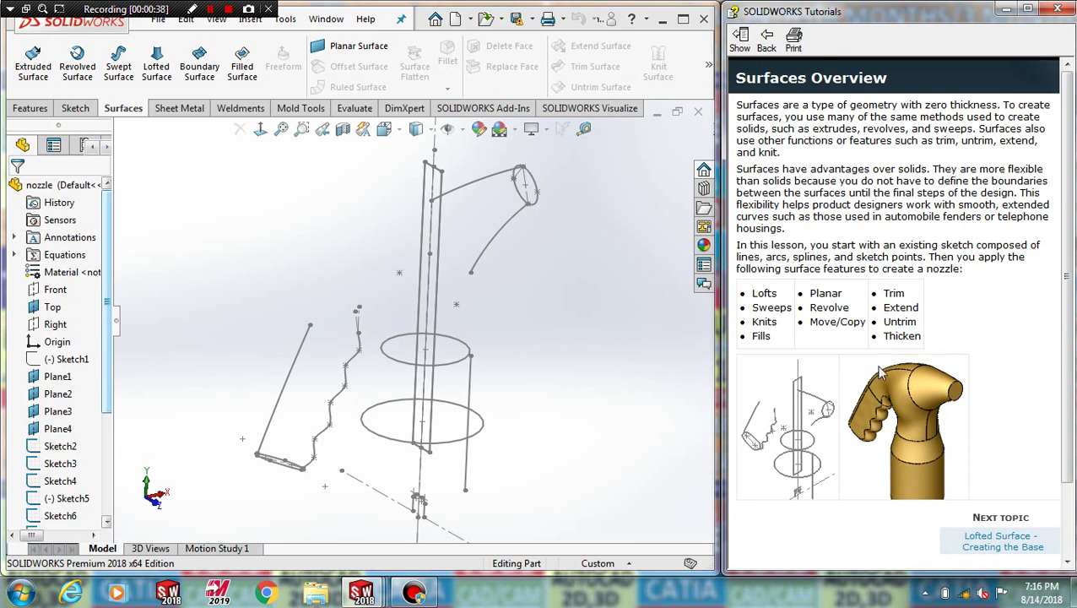
left_click(994, 540)
scroll(872, 329, "down", 10)
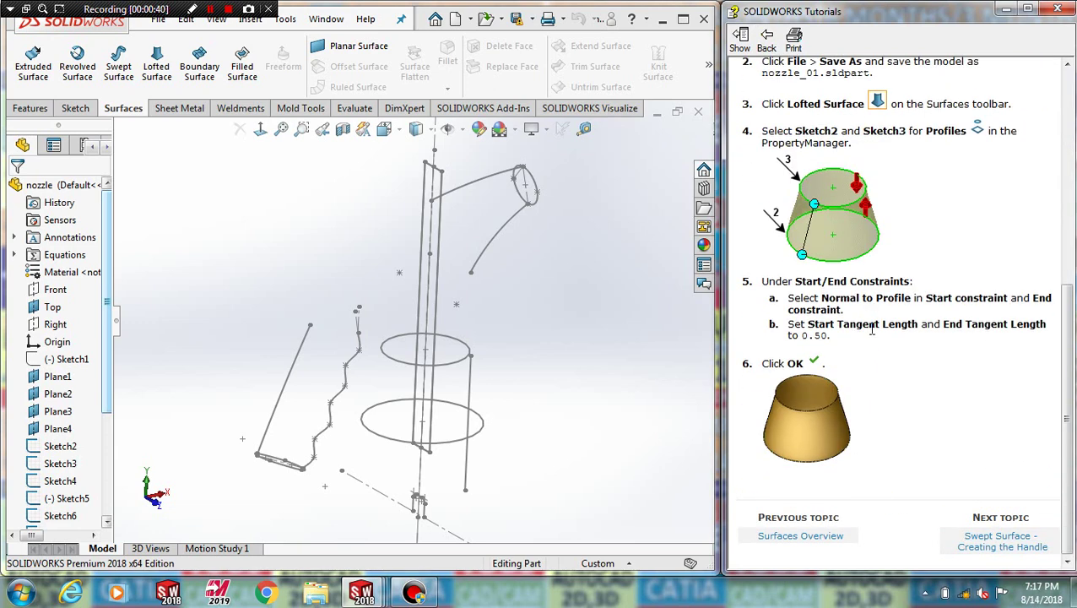
left_click(1001, 541)
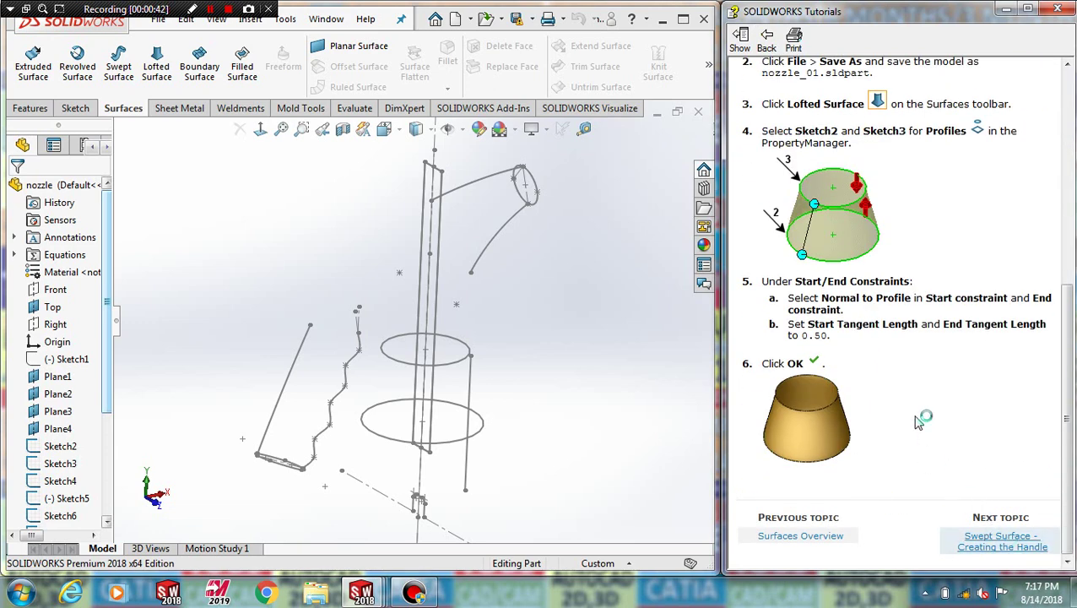
left_click(1057, 9)
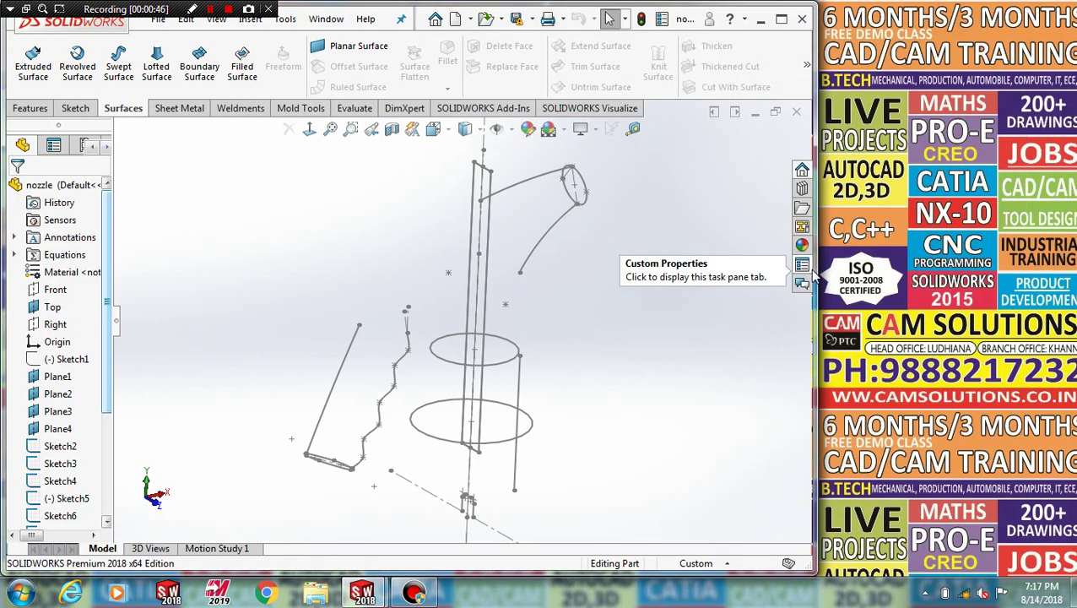
- Resize the window, return to the surface tools, and zoom onto the handle ellipse and wavy curve
left_click_drag(817, 313, 815, 325)
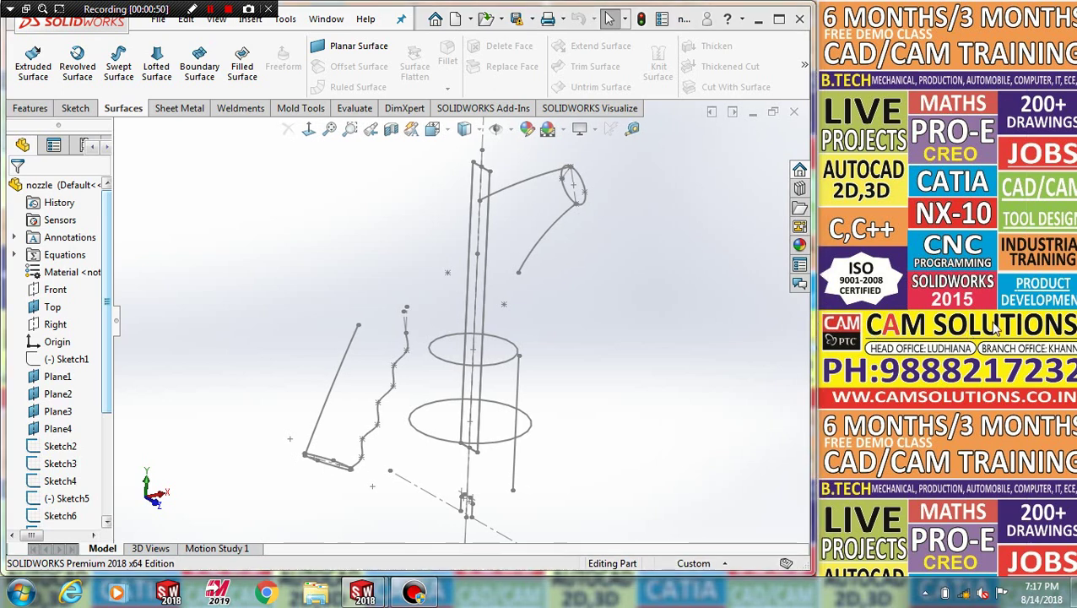
mouse_move(567, 258)
middle_mouse_down()
mouse_move(597, 265)
mouse_move(569, 287)
middle_mouse_up()
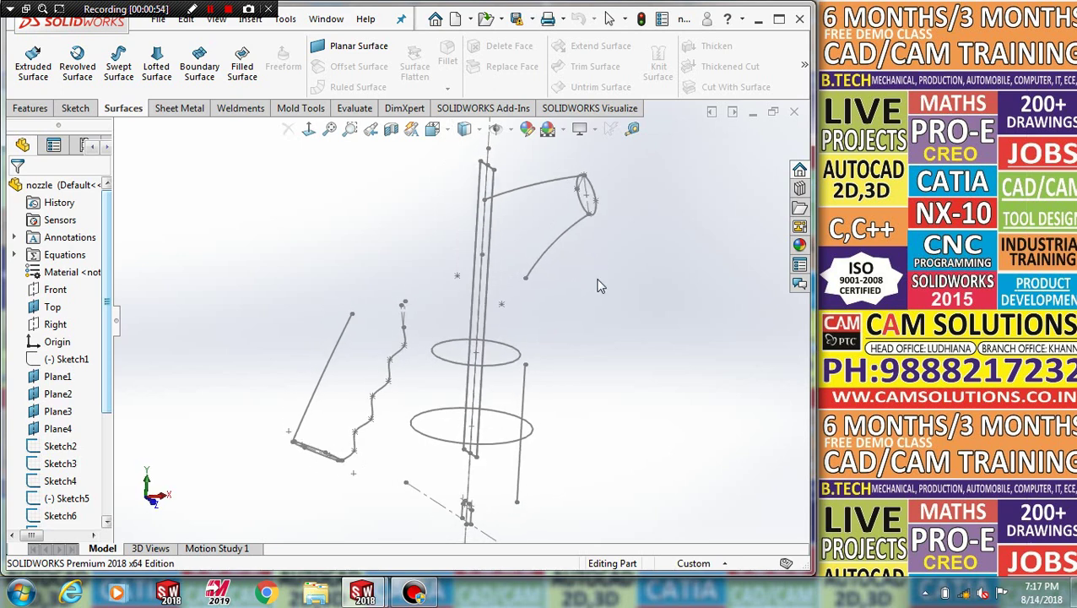
left_click(35, 110)
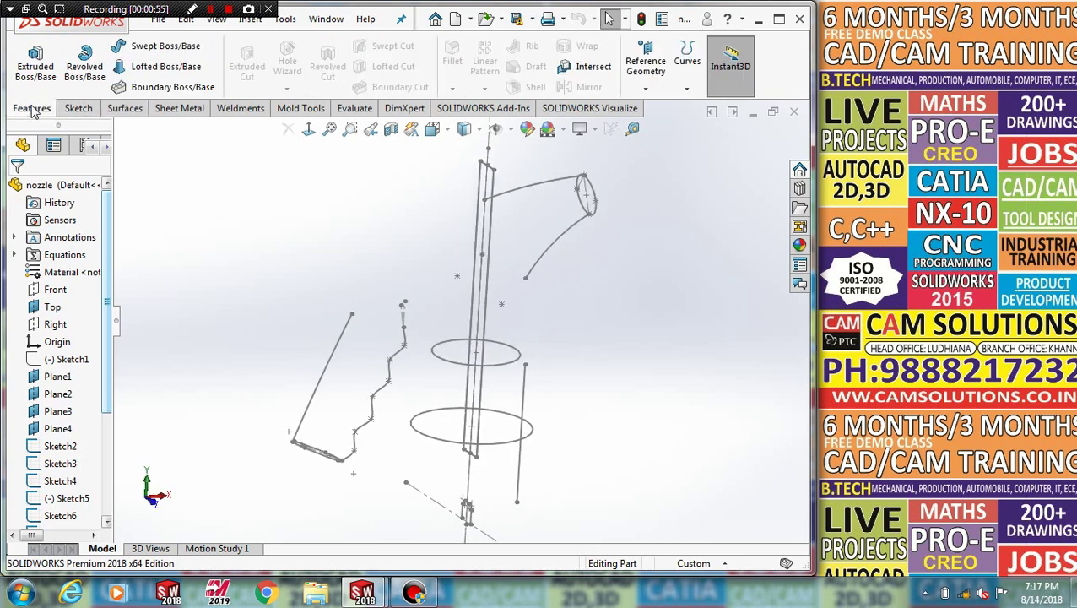
left_click(140, 113)
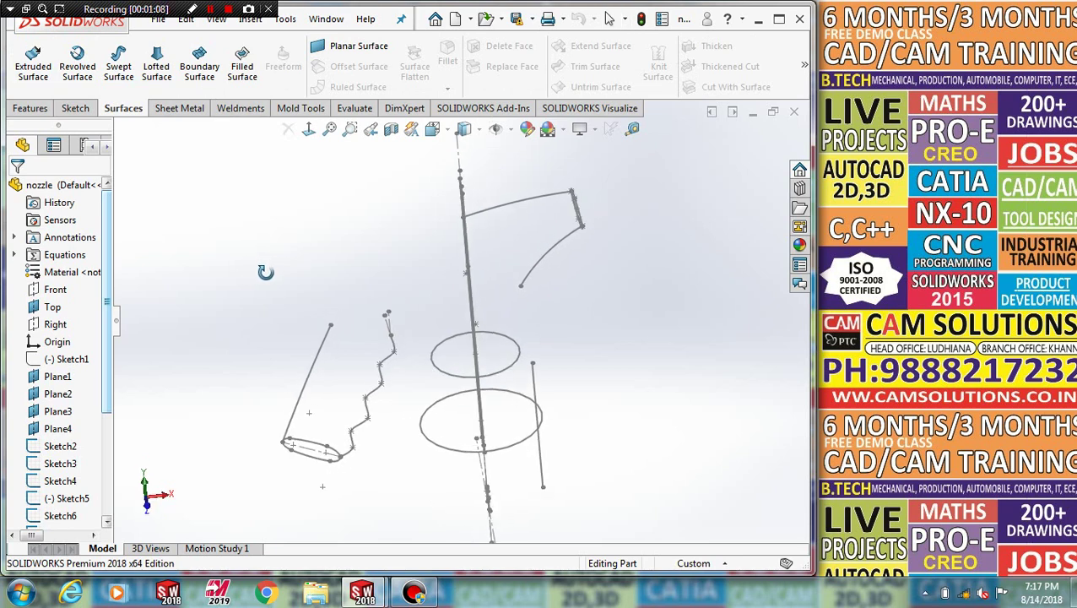
middle_click_drag(293, 247, 307, 463)
scroll(319, 443, "down", 3)
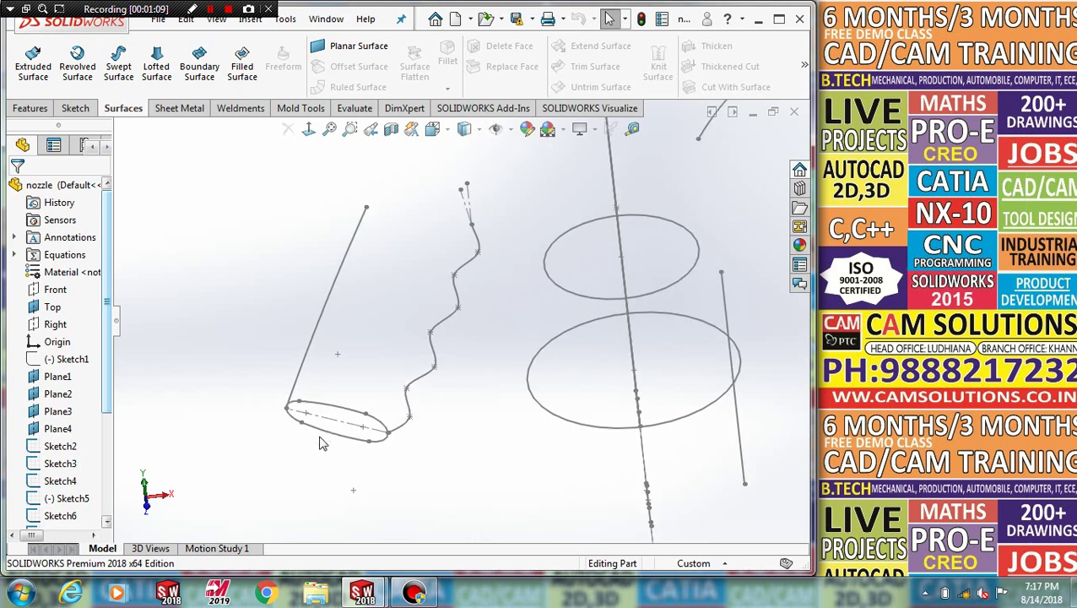
- Sweep the Sketch6 ellipse along Sketch4, guided by the Sketch5 wavy curve, into the handle surface
left_click(118, 65)
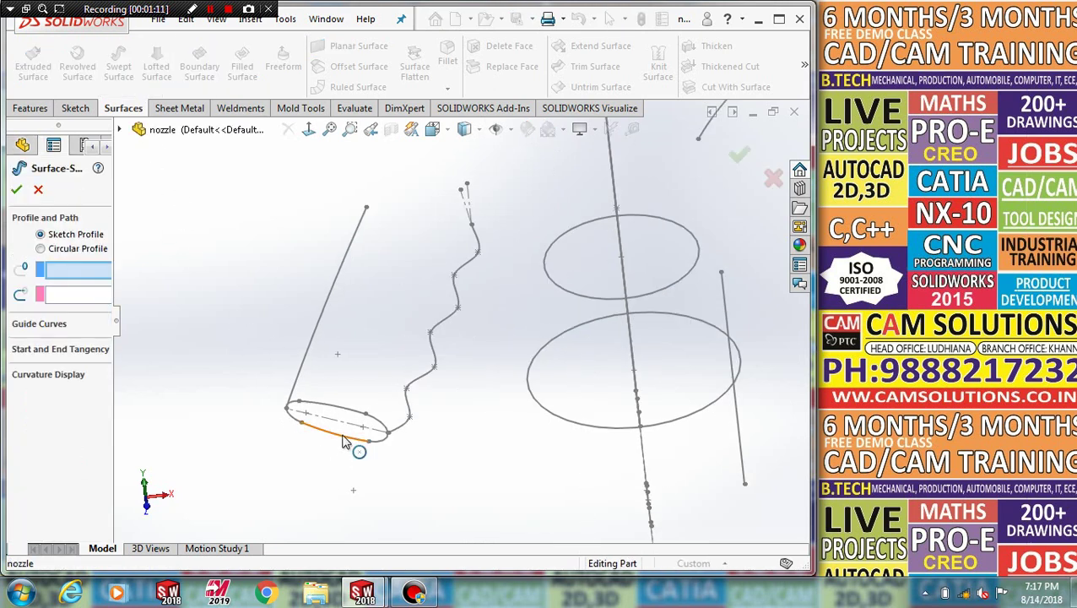
left_click(355, 442)
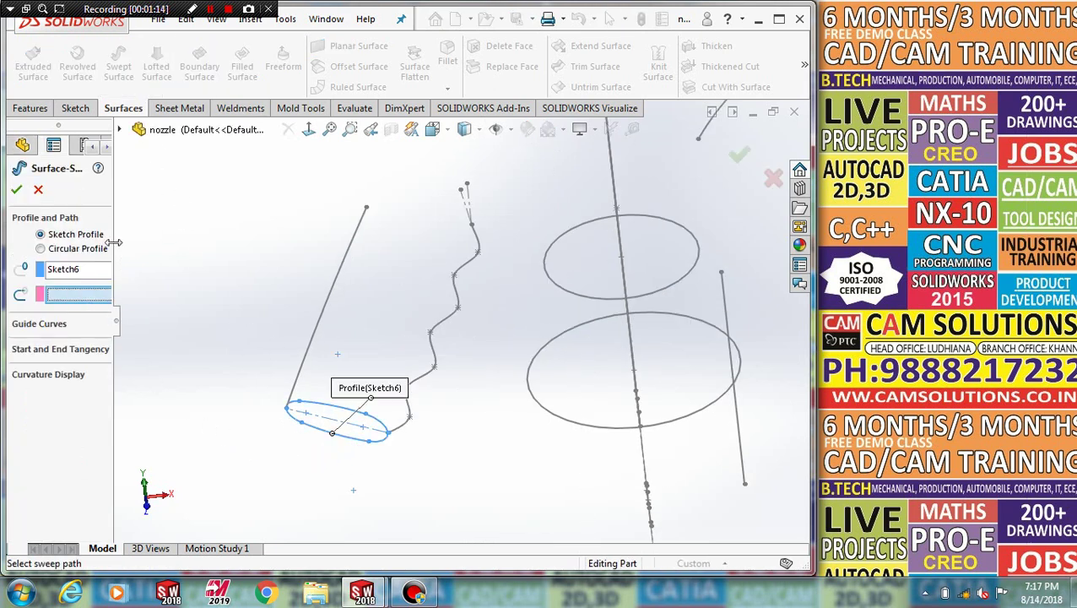
left_click_drag(113, 243, 194, 245)
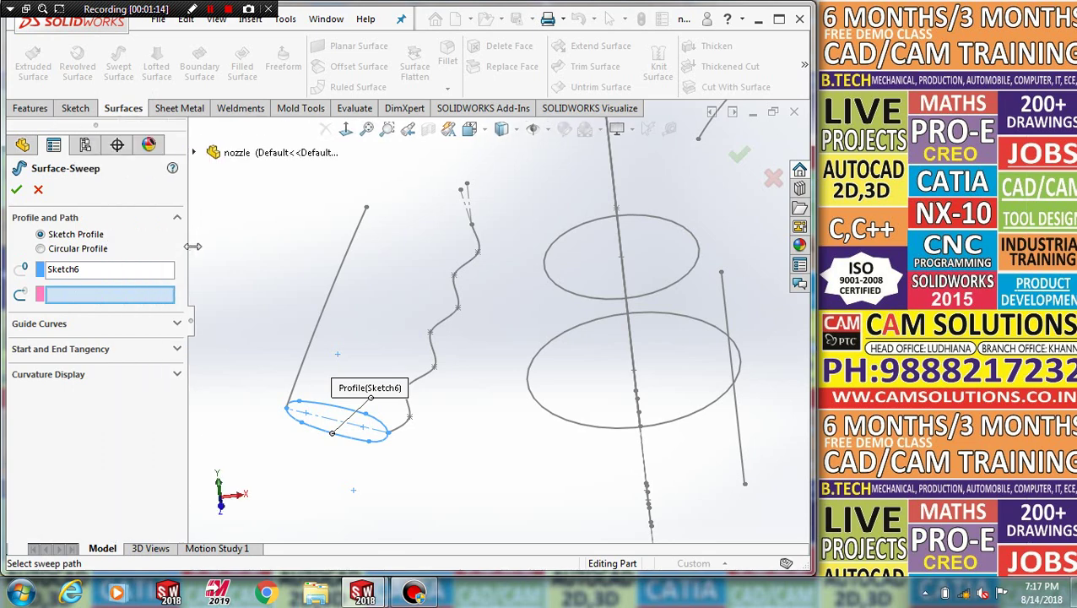
left_click(325, 302)
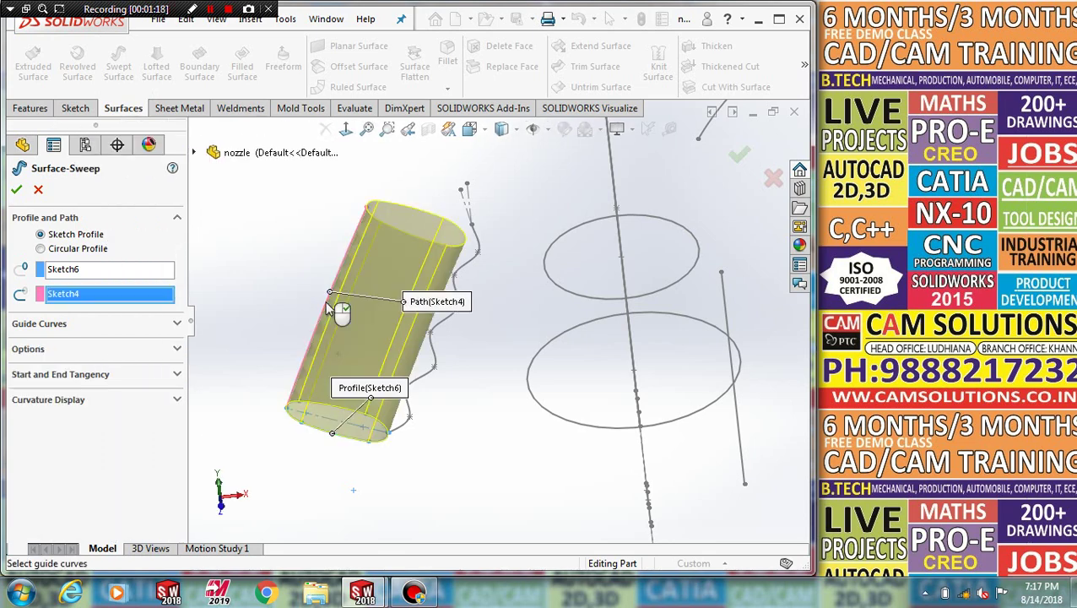
middle_click_drag(355, 312, 399, 327)
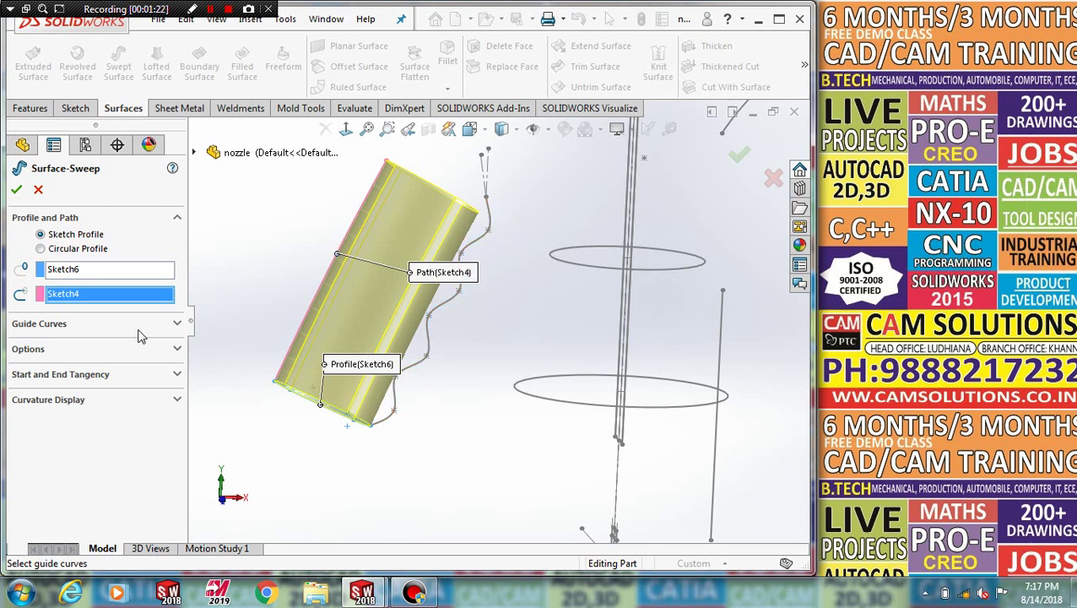
left_click(173, 325)
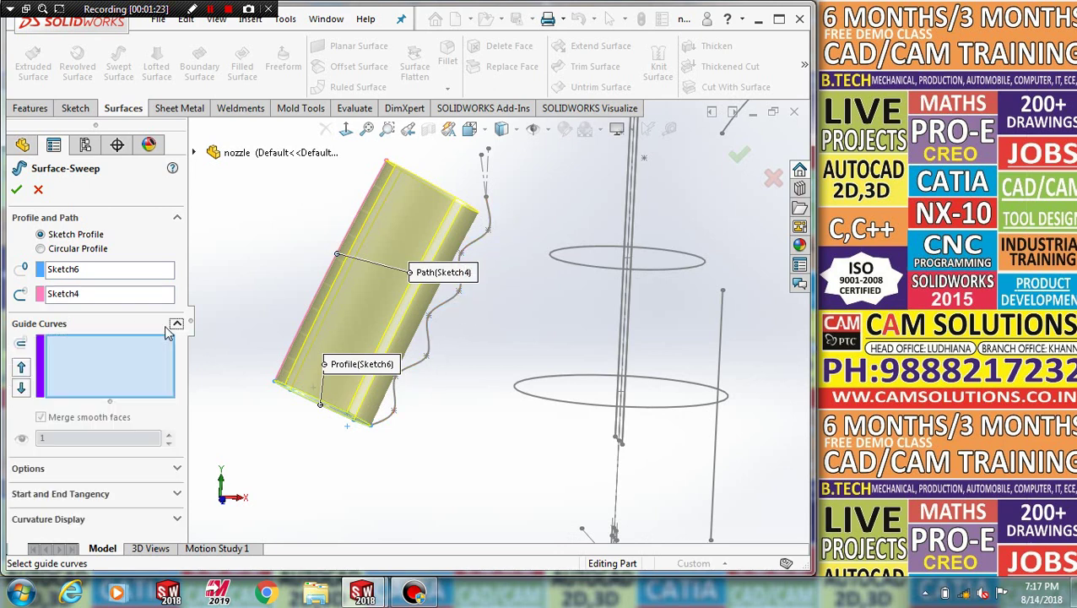
left_click(419, 368)
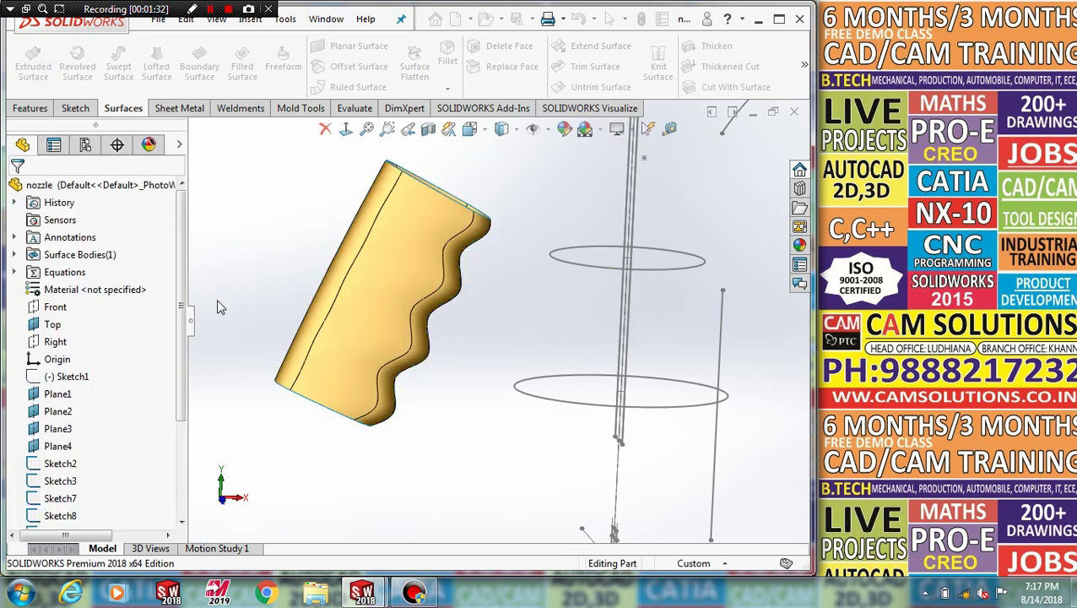
- Sweep the Sketch9 ellipse along Sketch8, guided by Sketch7, into a flared spout surface
mouse_move(216, 299)
middle_mouse_down()
mouse_move(209, 328)
mouse_move(664, 186)
mouse_move(587, 154)
middle_mouse_up()
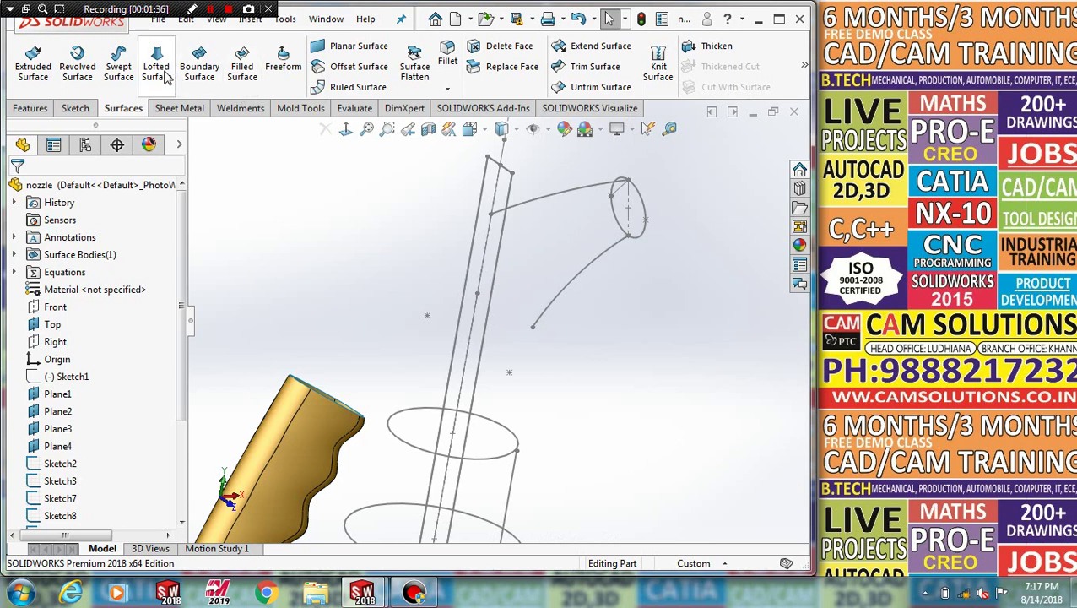
left_click(118, 66)
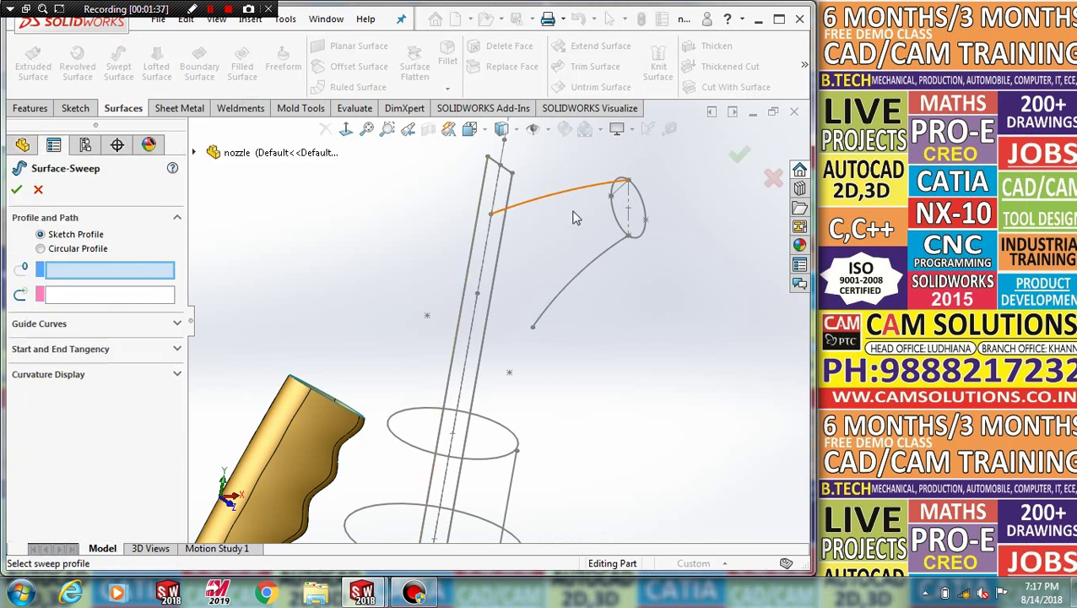
left_click(640, 210)
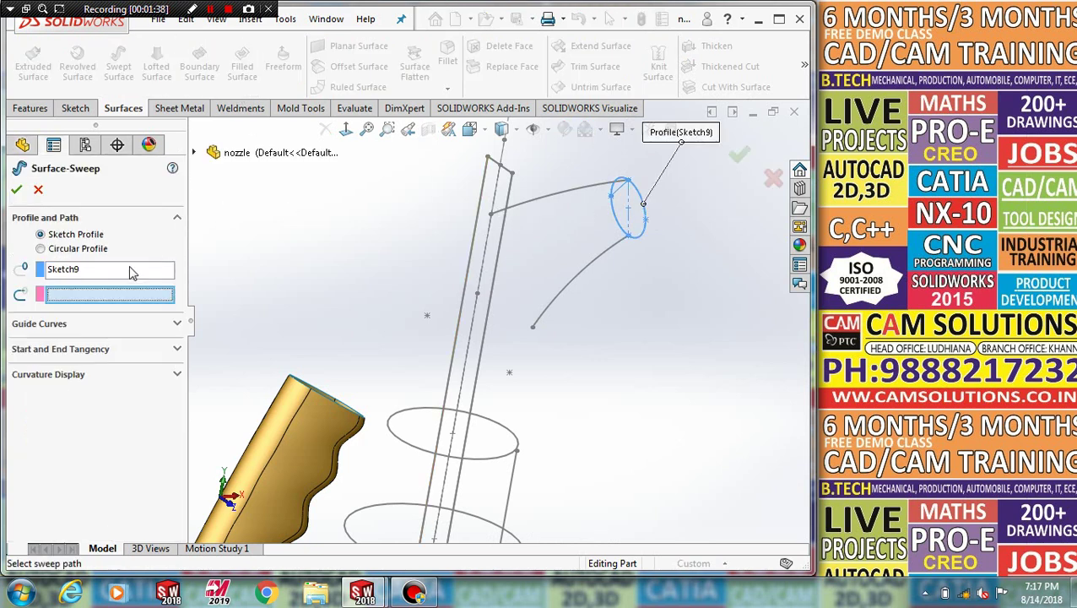
left_click(570, 195)
left_click(106, 322)
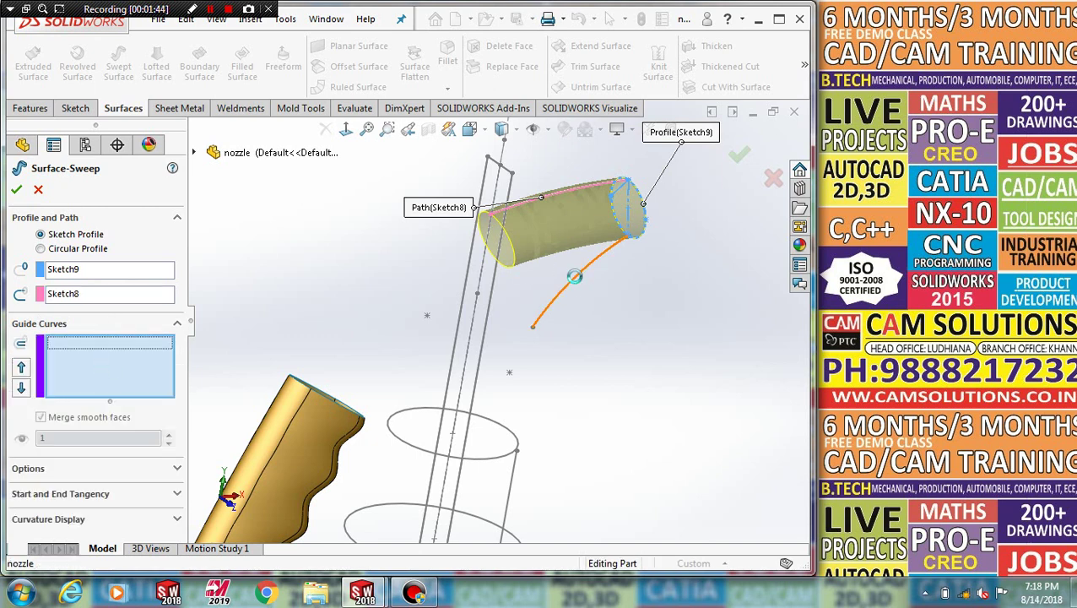
left_click(582, 284)
left_click(16, 189)
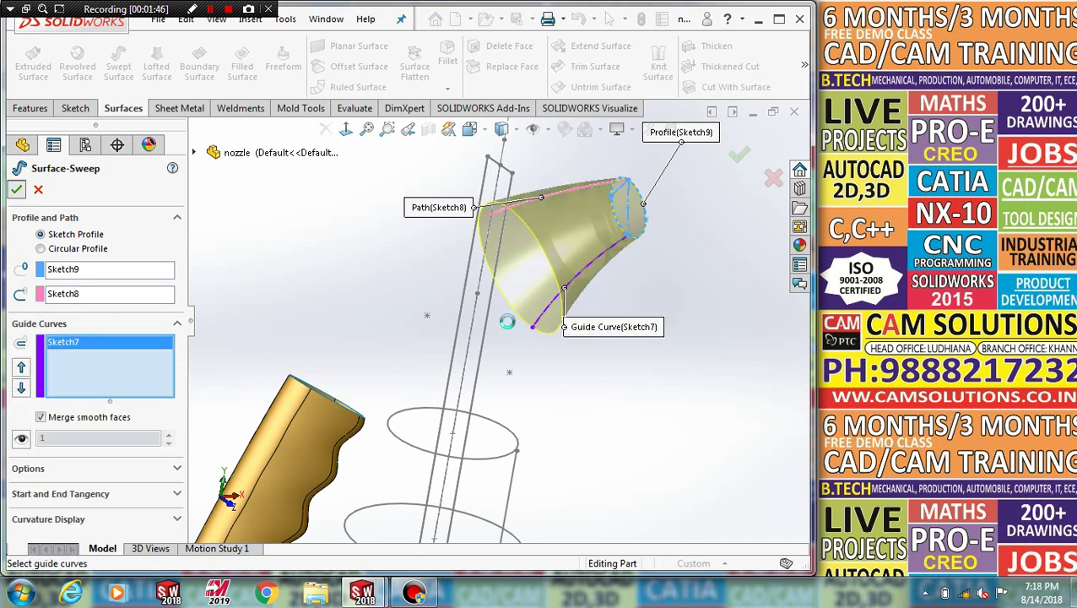
mouse_move(600, 343)
middle_mouse_down()
mouse_move(469, 479)
mouse_move(380, 409)
mouse_move(438, 373)
middle_mouse_up()
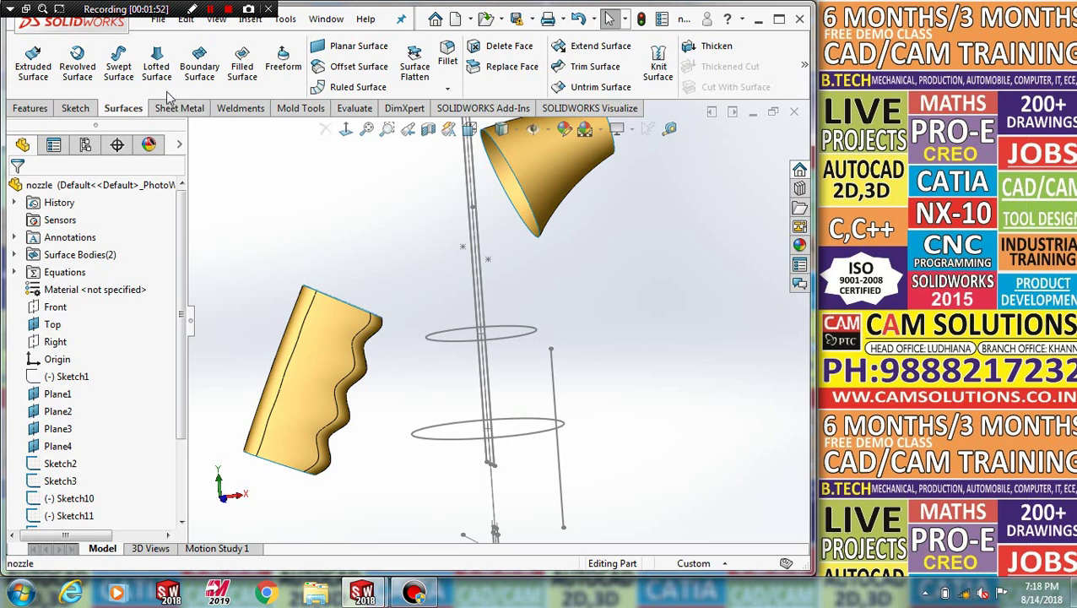
- Loft between the Sketch3 and Sketch2 ellipses, aligning the connector points to avoid twist
left_click(157, 66)
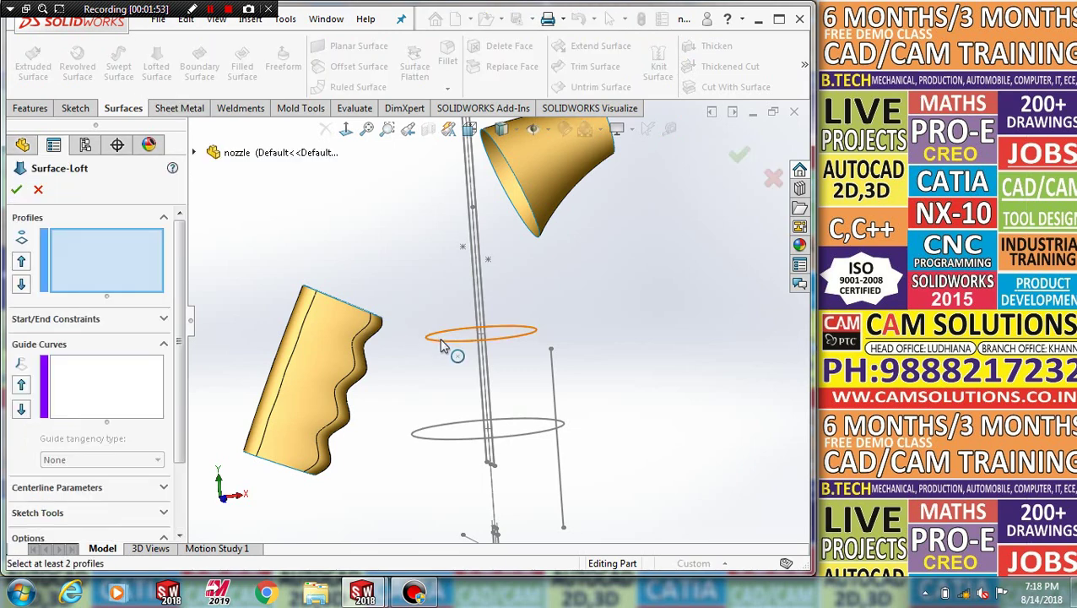
left_click(441, 342)
left_click(443, 435)
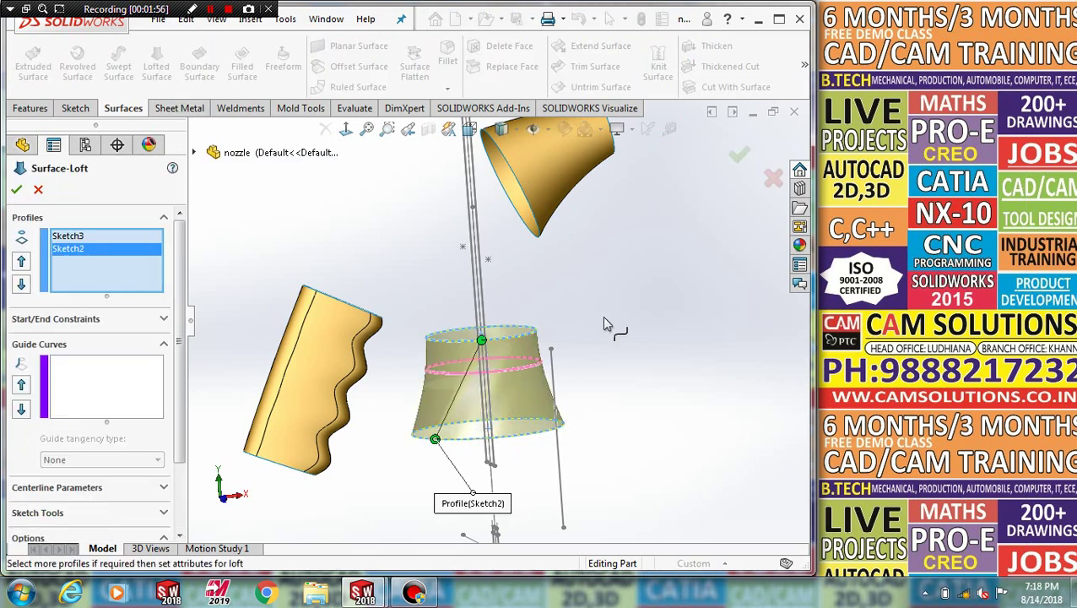
middle_click_drag(601, 315, 632, 356)
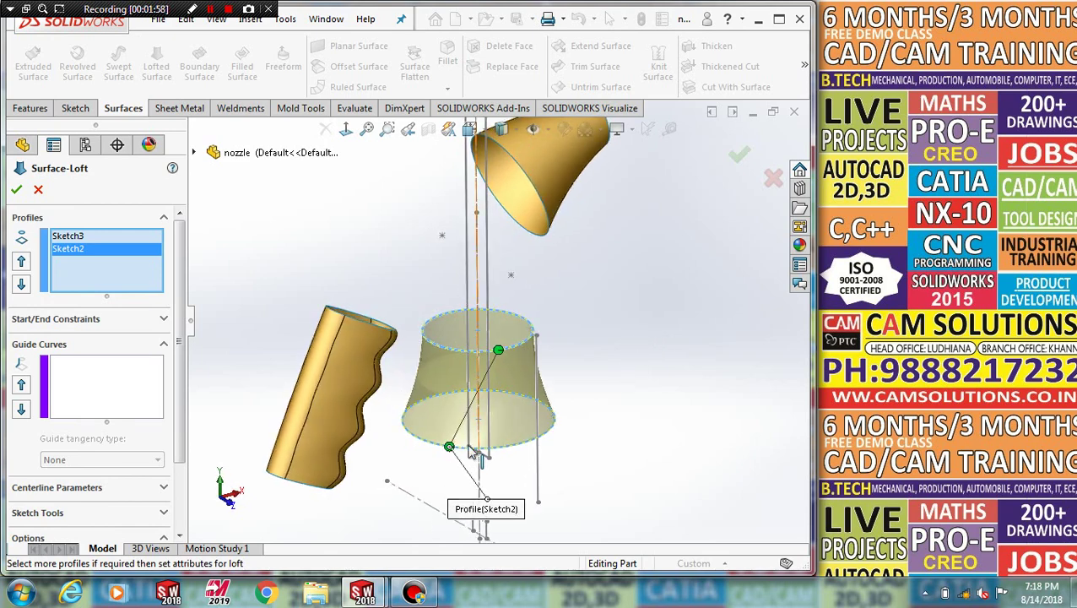
left_click_drag(449, 445, 522, 441)
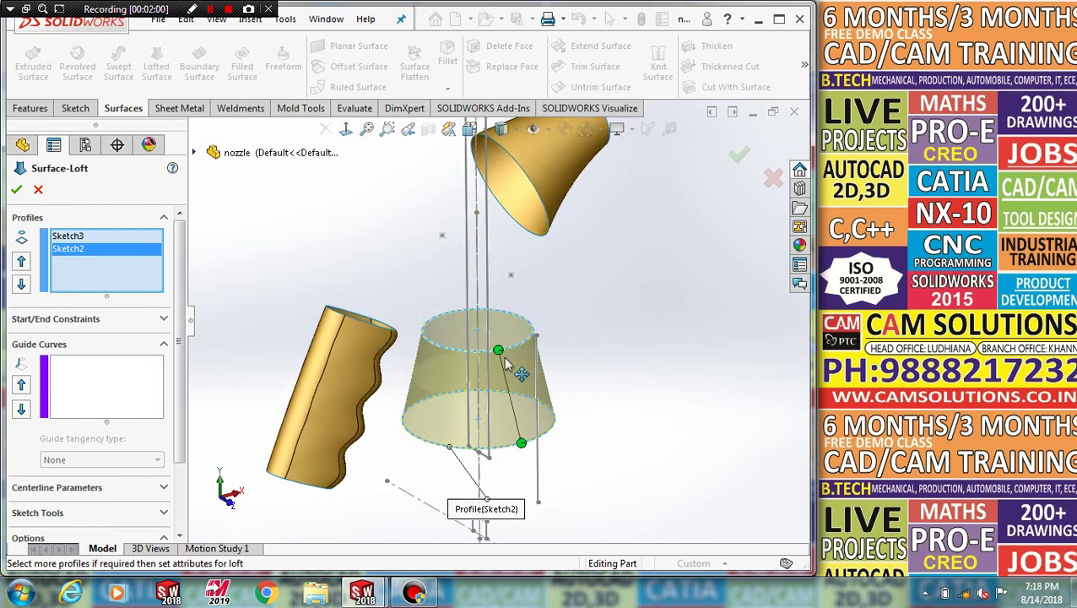
left_click_drag(499, 350, 507, 347)
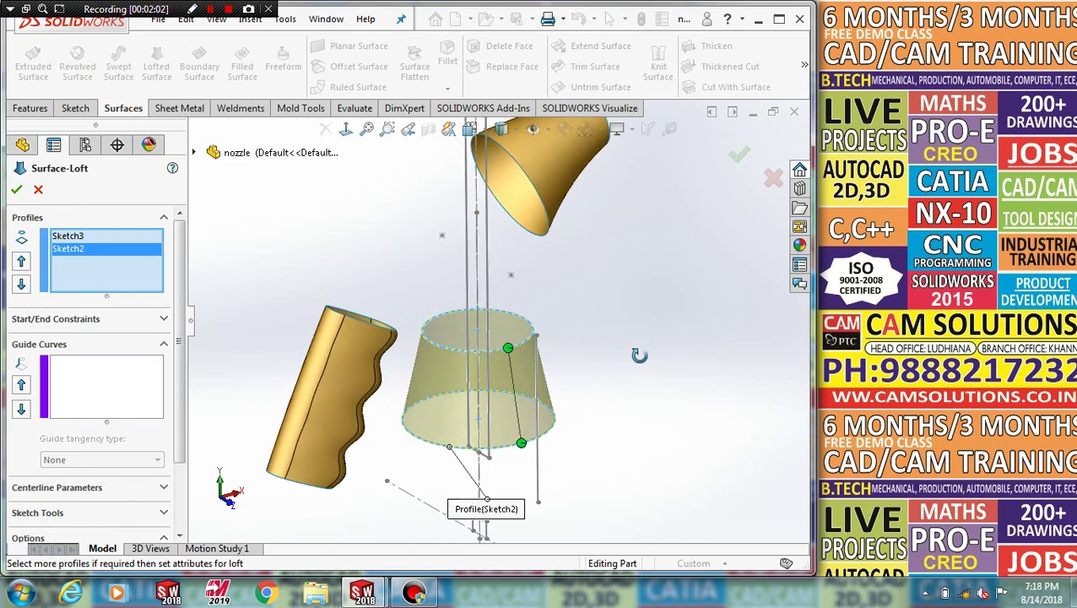
middle_click_drag(639, 355, 627, 372)
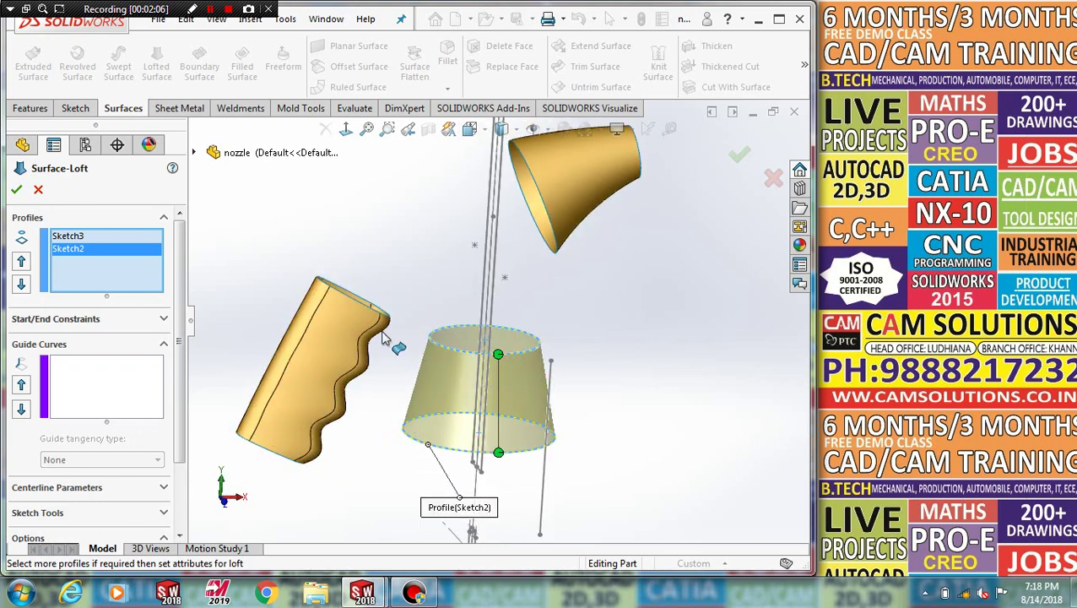
middle_click_drag(438, 335, 553, 371)
left_click_drag(477, 370, 553, 351)
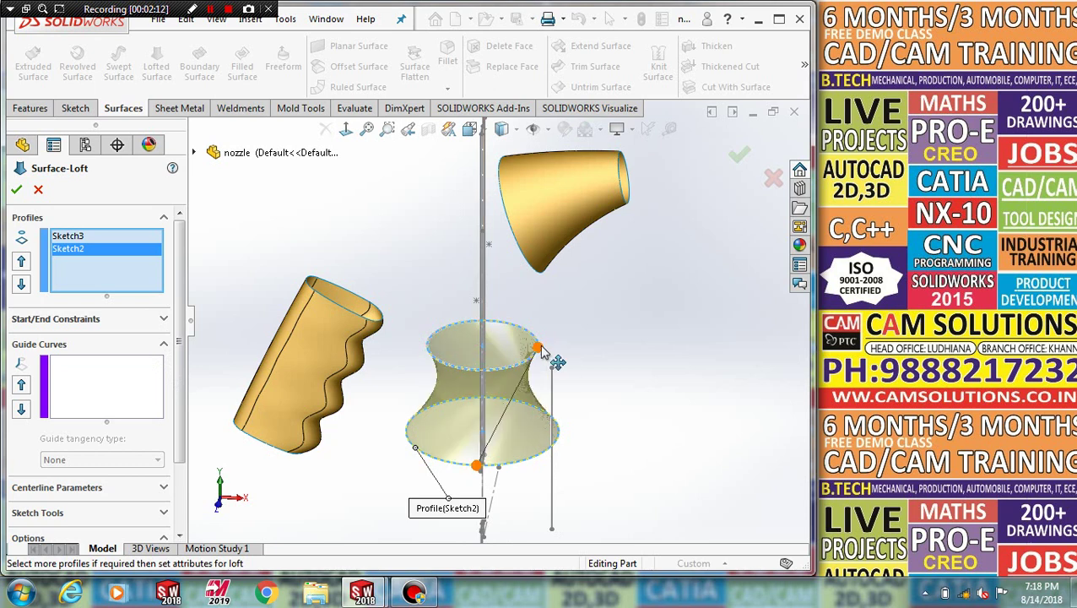
left_click_drag(537, 346, 479, 372)
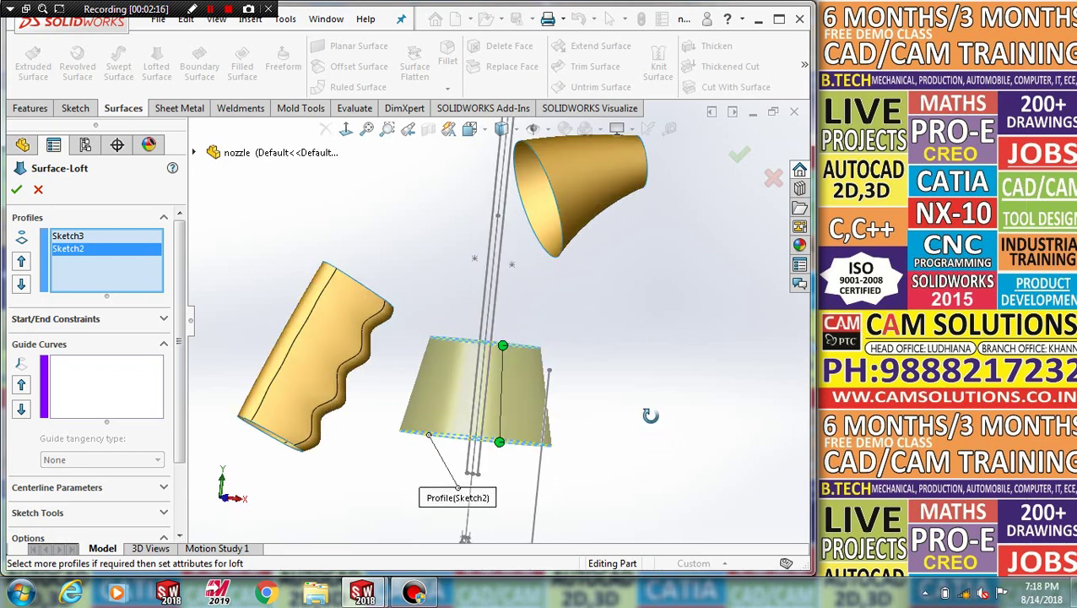
middle_click_drag(659, 479, 638, 456)
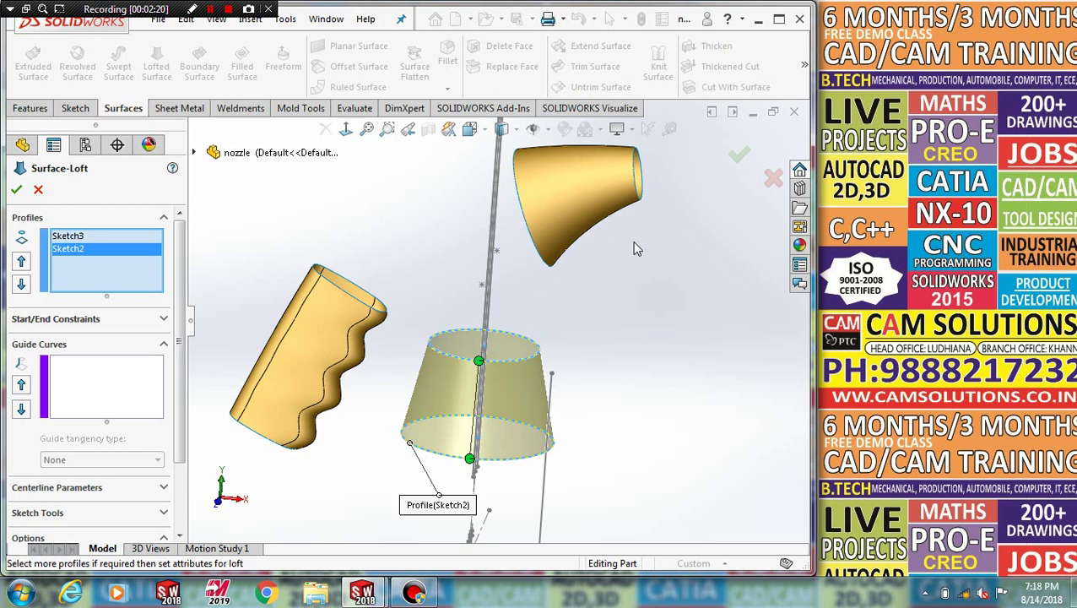
- Try a Normal To Profile start with tangent length 1.3, then reset the start constraint to None
left_click(149, 321)
left_click(126, 355)
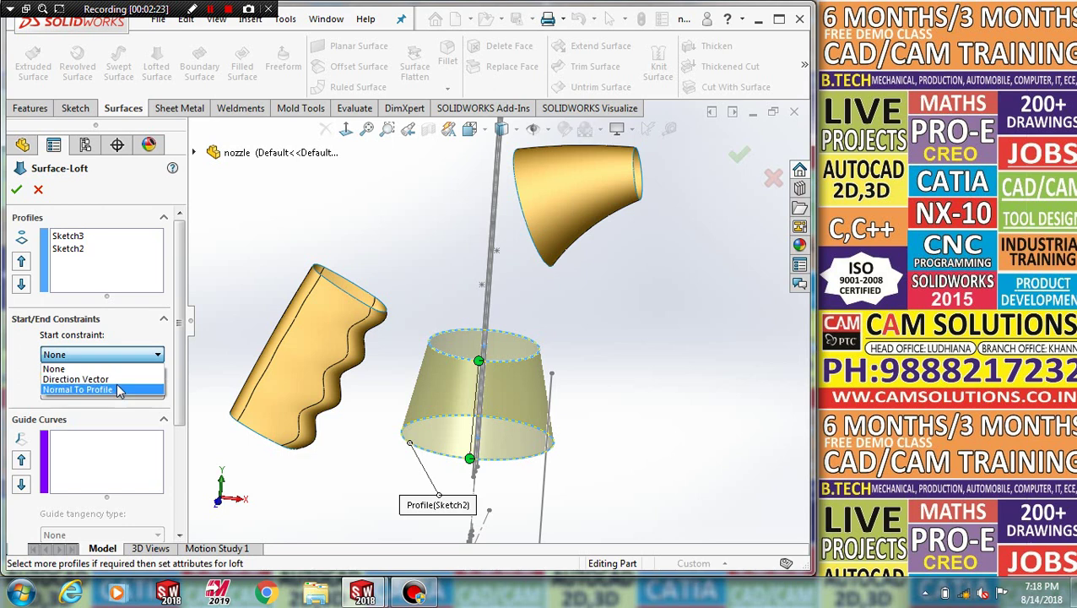
left_click(116, 389)
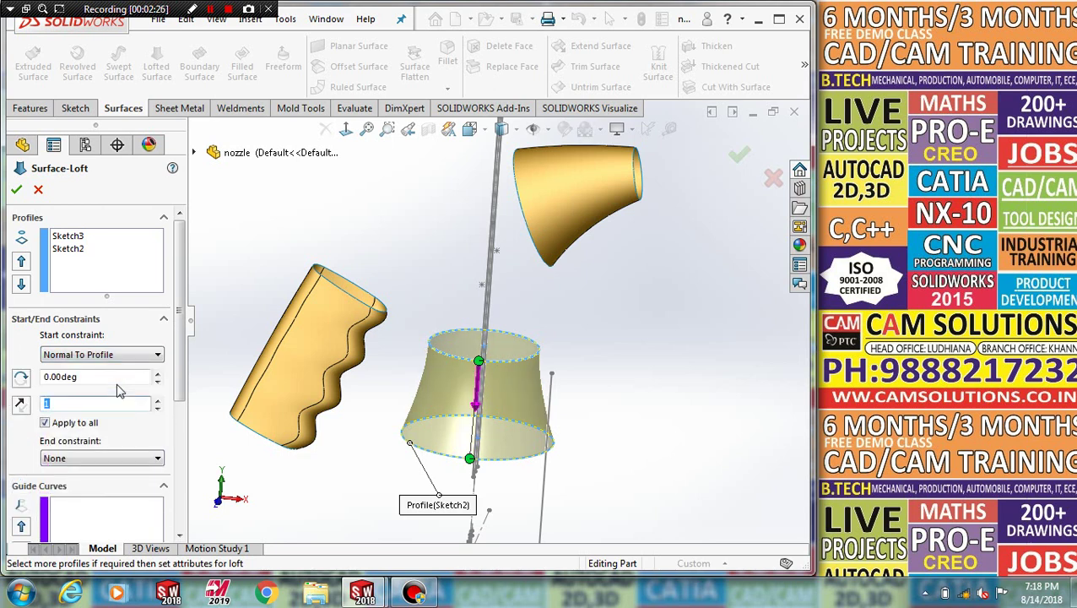
left_click(157, 400)
left_click(157, 400)
left_click(157, 400)
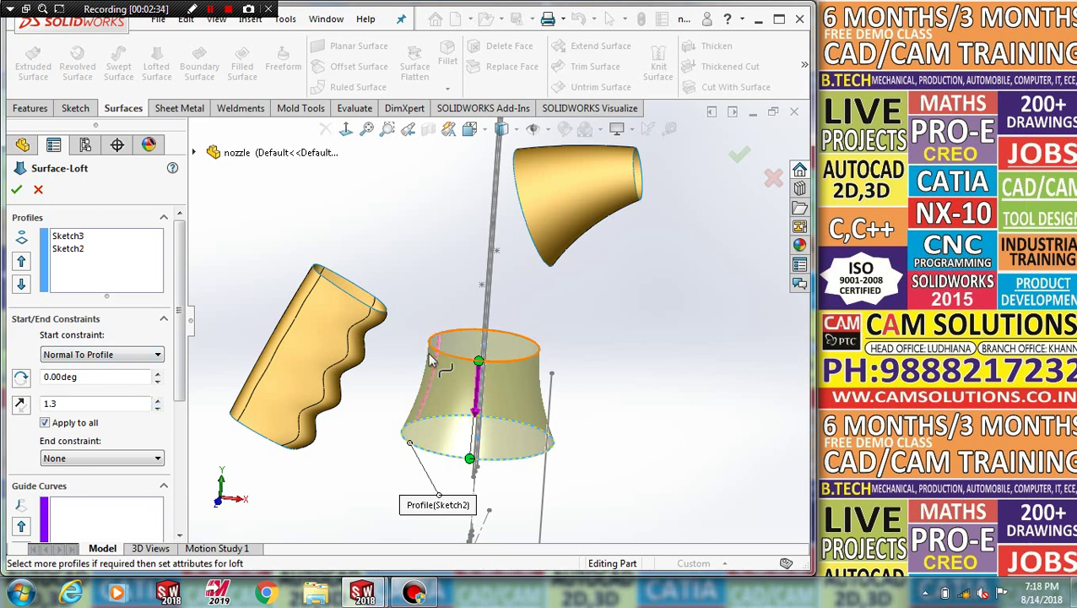
left_click(80, 355)
left_click(86, 365)
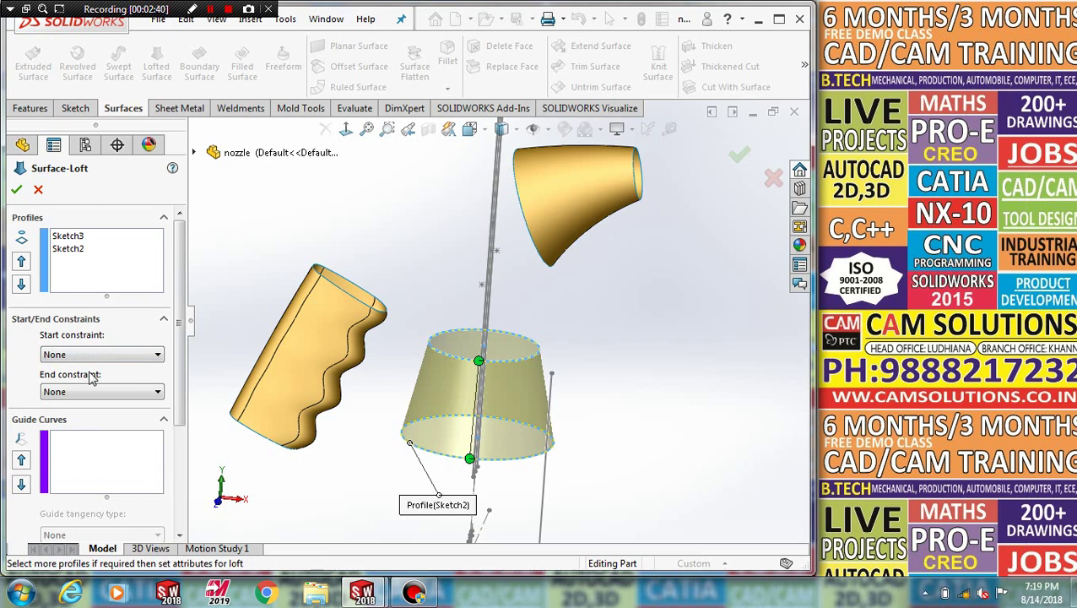
- Accept Surface-Loft1 and inspect the upper and lower cone surfaces
left_click(16, 189)
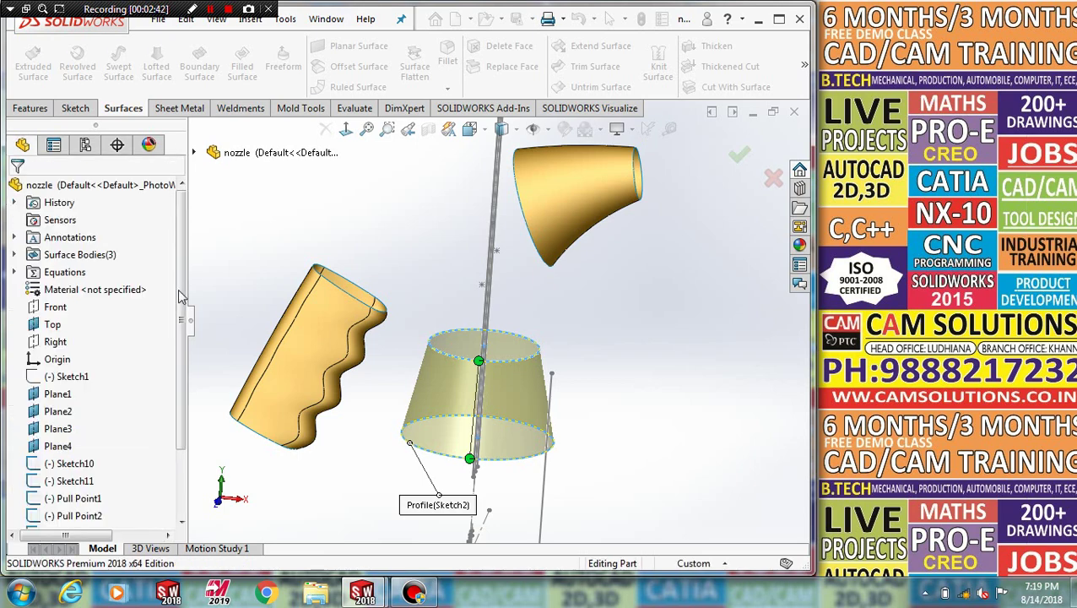
mouse_move(463, 366)
middle_mouse_down()
mouse_move(624, 345)
mouse_move(639, 376)
middle_mouse_up()
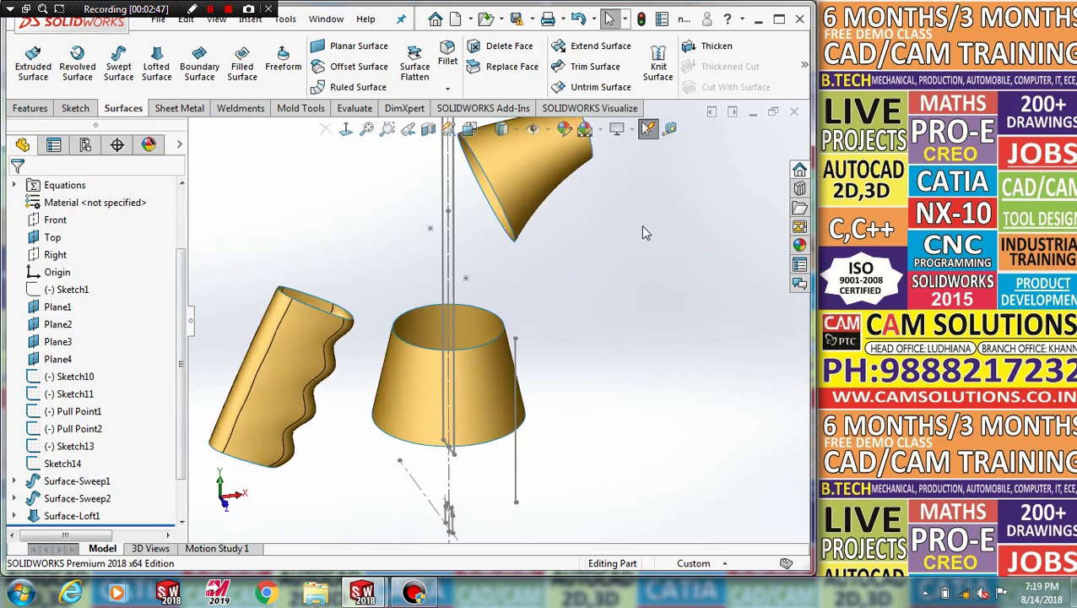
left_click(529, 205)
middle_click_drag(530, 205, 469, 395)
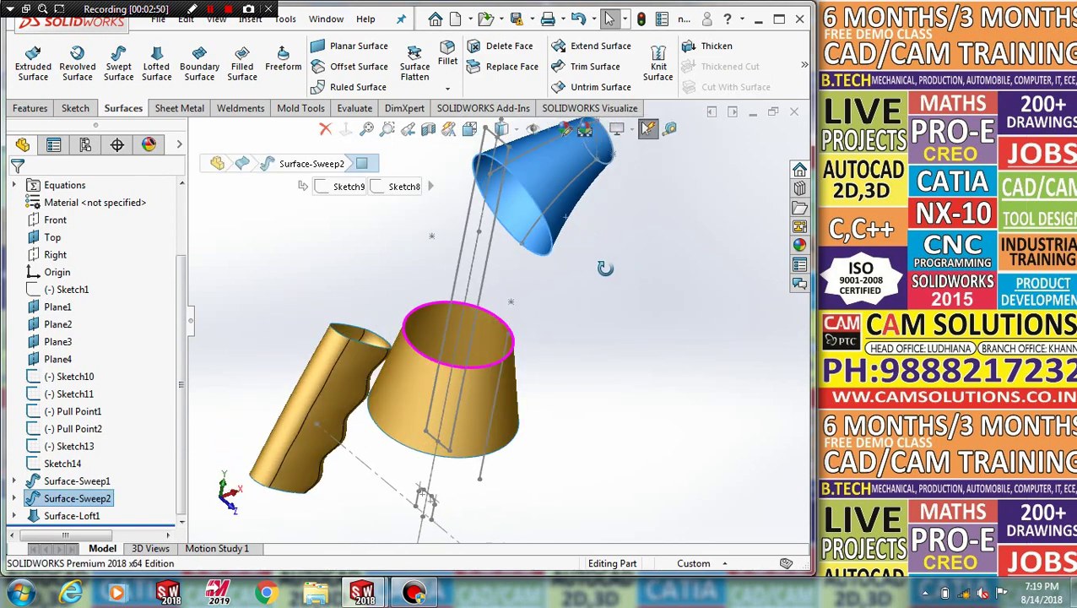
left_click(481, 403)
left_click(641, 411)
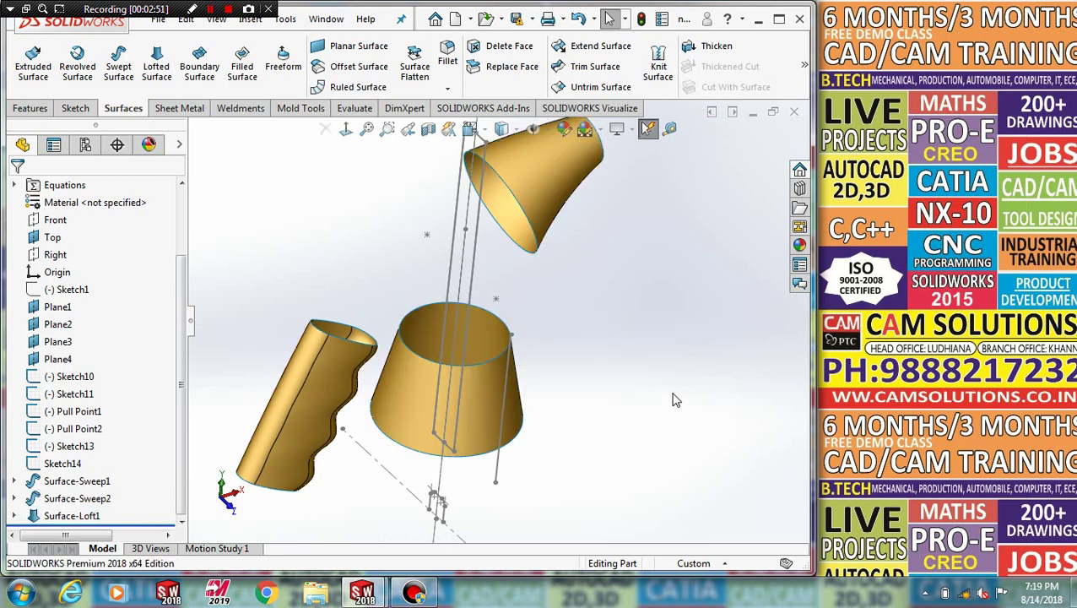
- Project Sketch10 as a split line onto both the upper and lower cone faces
left_click(31, 108)
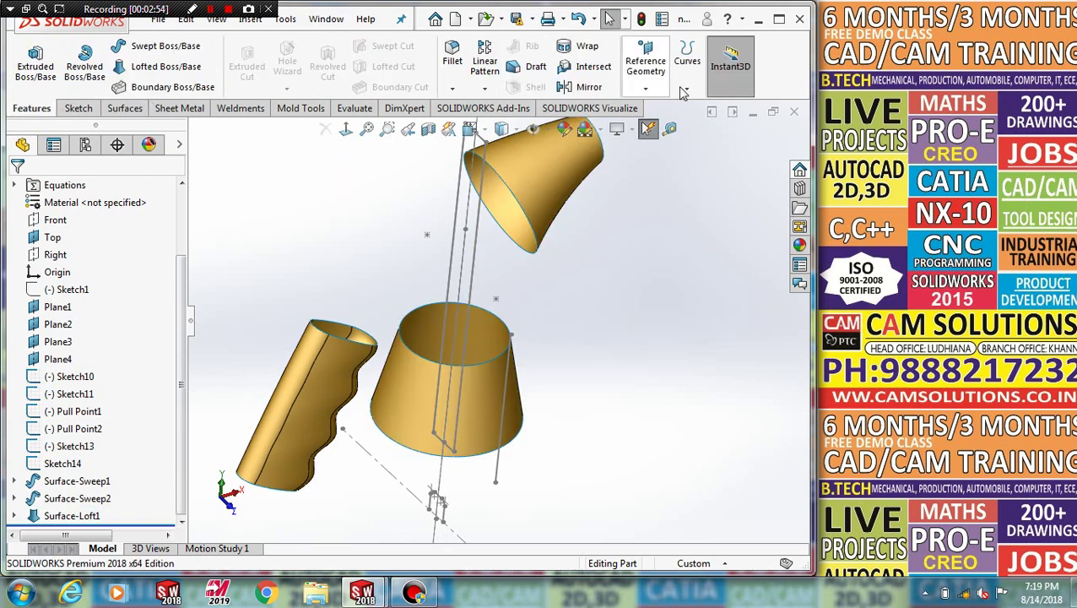
left_click(687, 63)
left_click(713, 108)
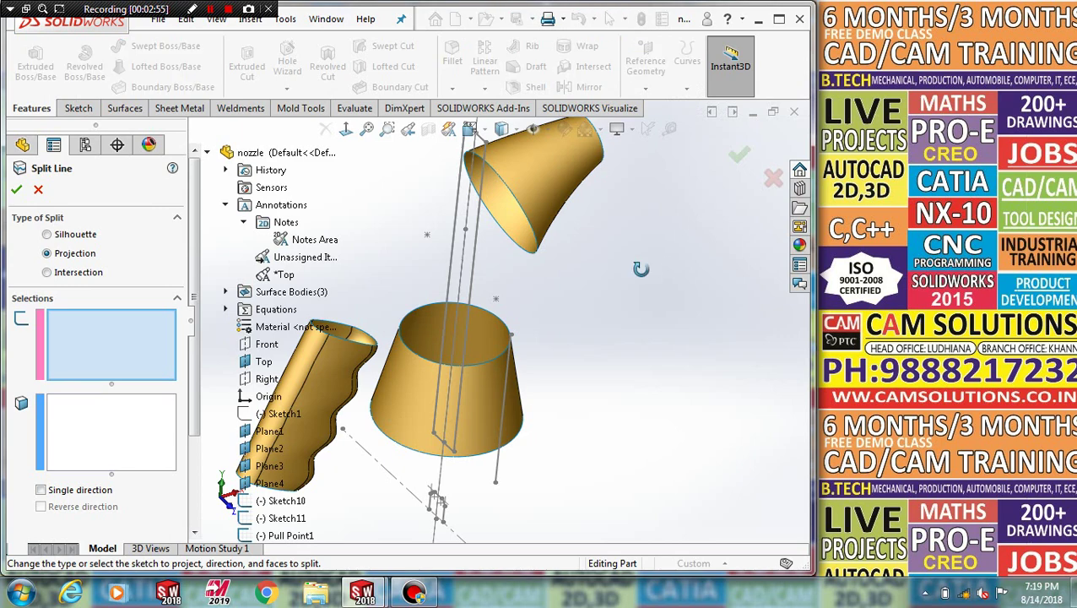
scroll(494, 308, "up", 2)
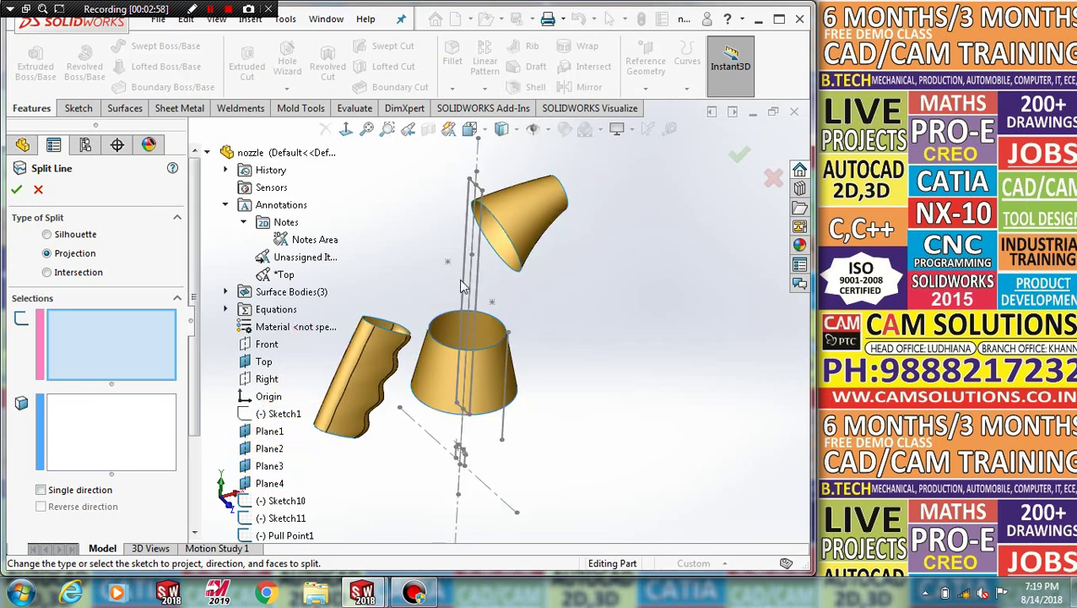
left_click(458, 329)
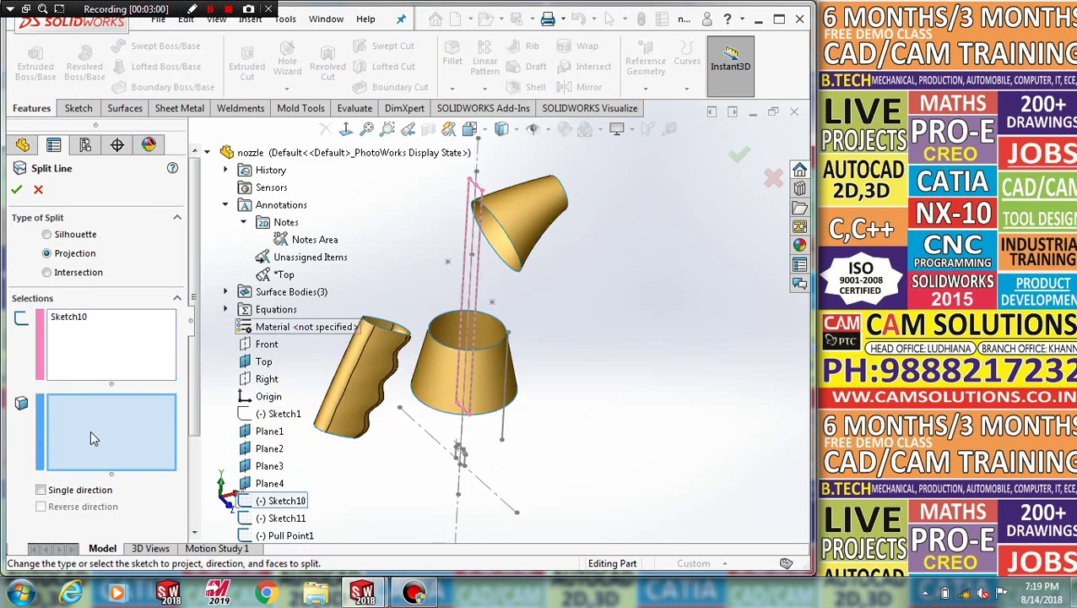
left_click(519, 237)
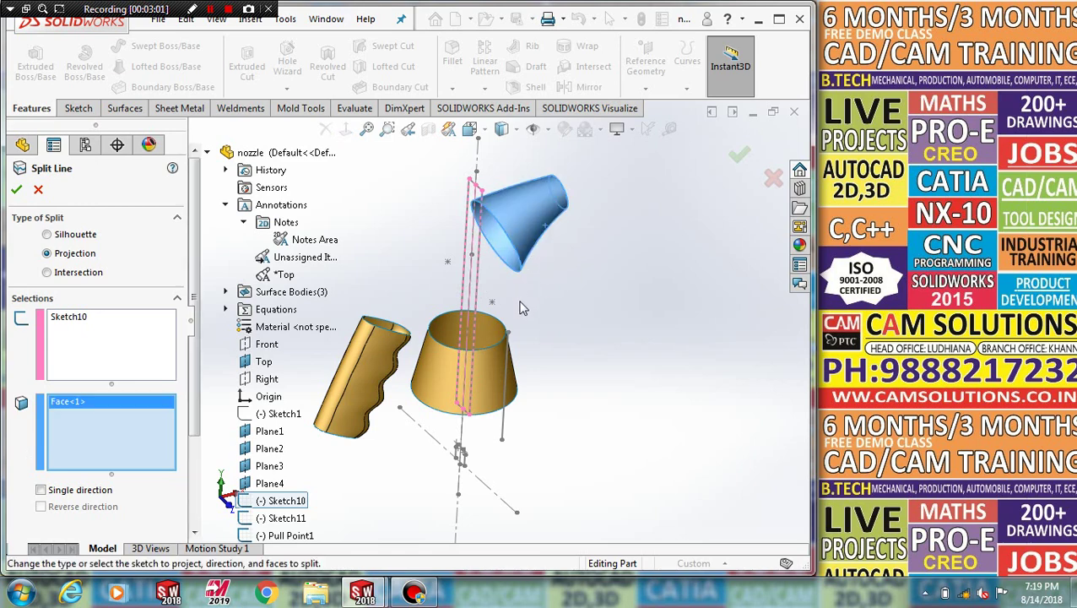
left_click(485, 386)
left_click(18, 191)
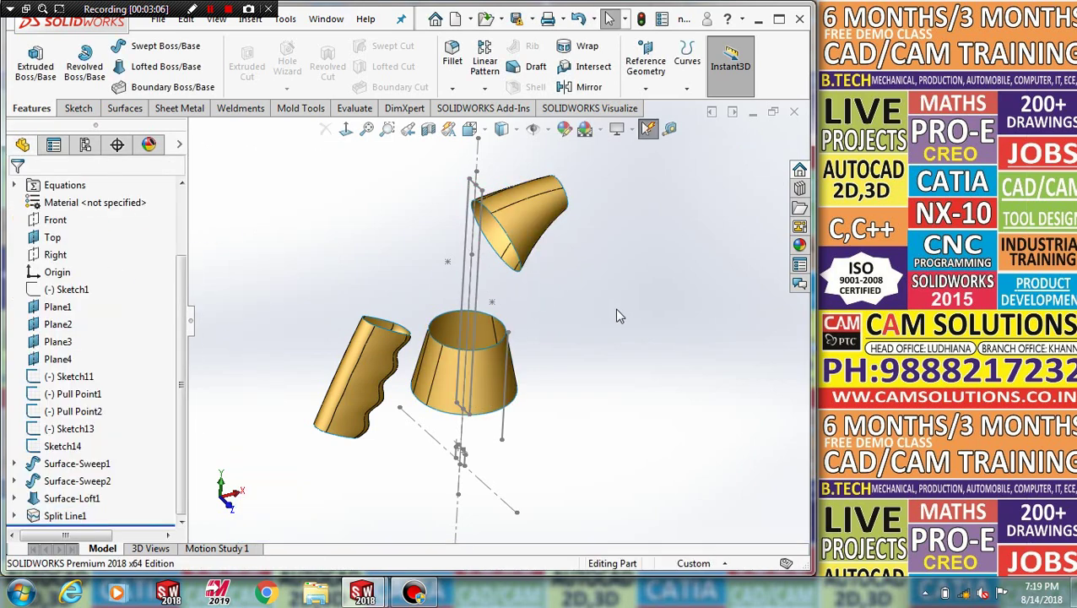
mouse_move(616, 315)
middle_mouse_down()
mouse_move(643, 298)
mouse_move(494, 217)
middle_mouse_up()
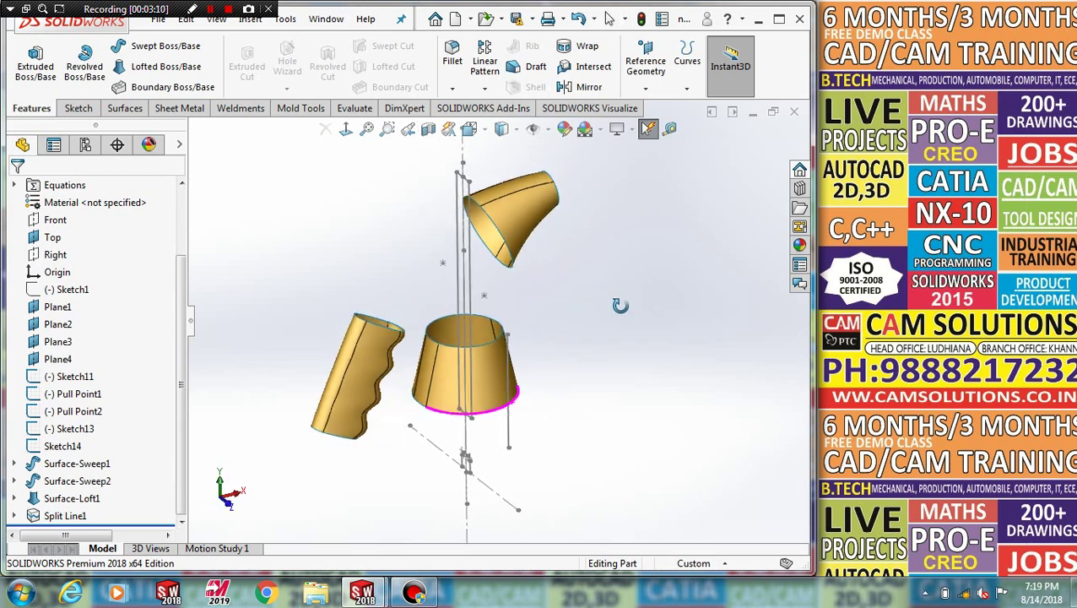
- Hide the sketch lines beside the cone and view both cones
scroll(494, 218, "down", 2)
scroll(494, 221, "down", 3)
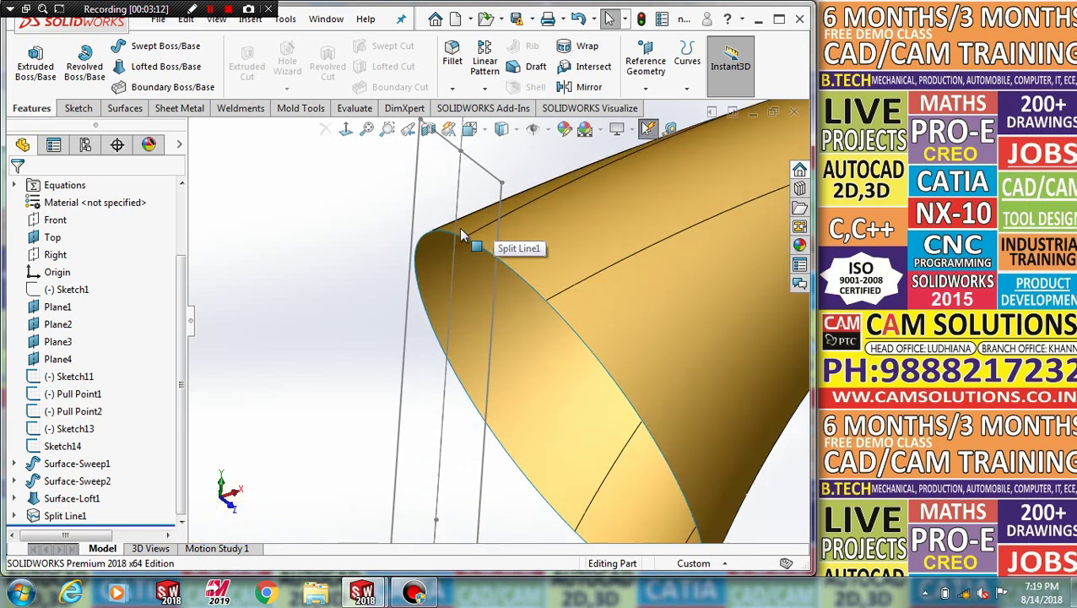
left_click(408, 287)
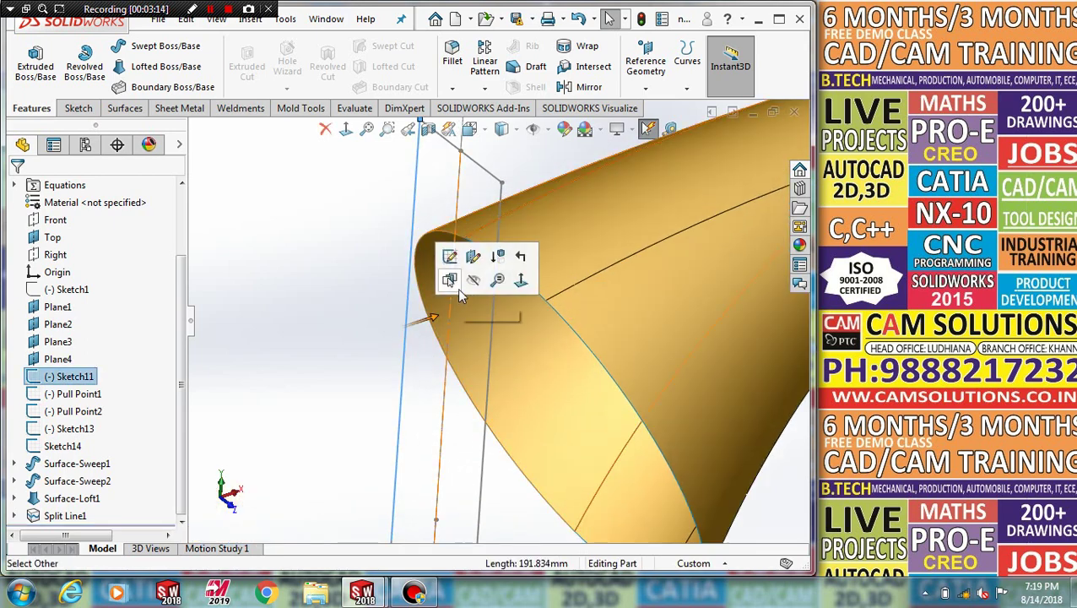
left_click(473, 257)
scroll(350, 254, "up", 3)
scroll(371, 258, "up", 2)
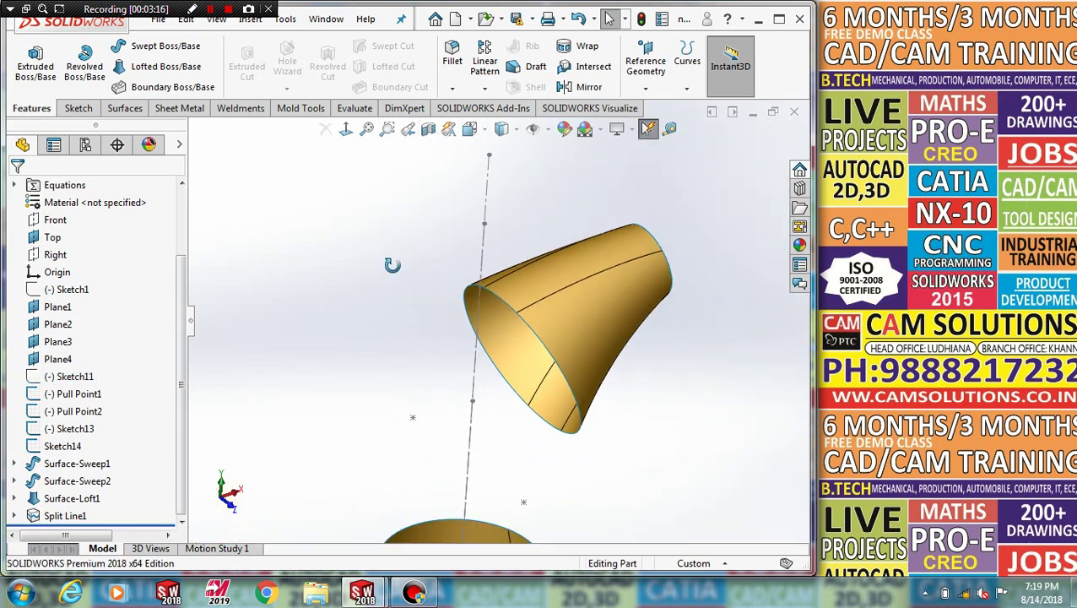
middle_click_drag(393, 263, 462, 312)
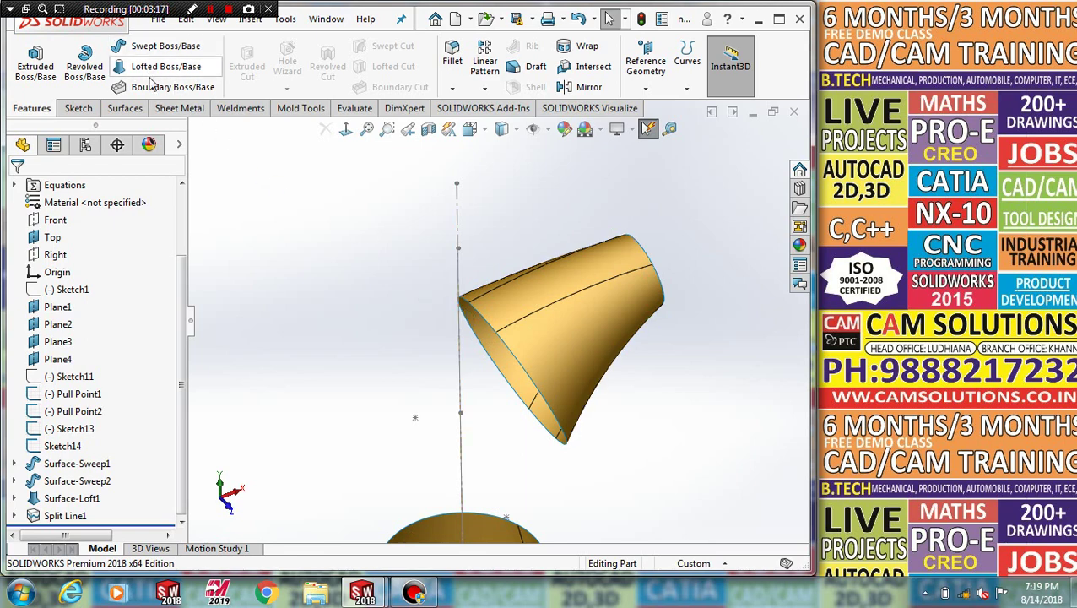
- Loft a surface from the upper cone's edge to the grip's top edge
left_click(134, 107)
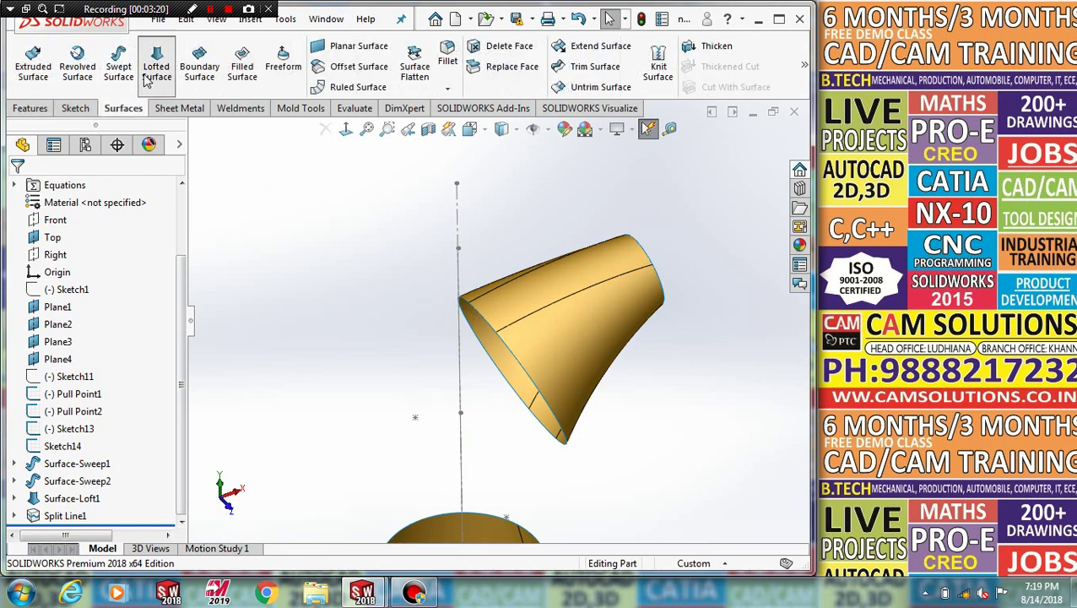
left_click(156, 69)
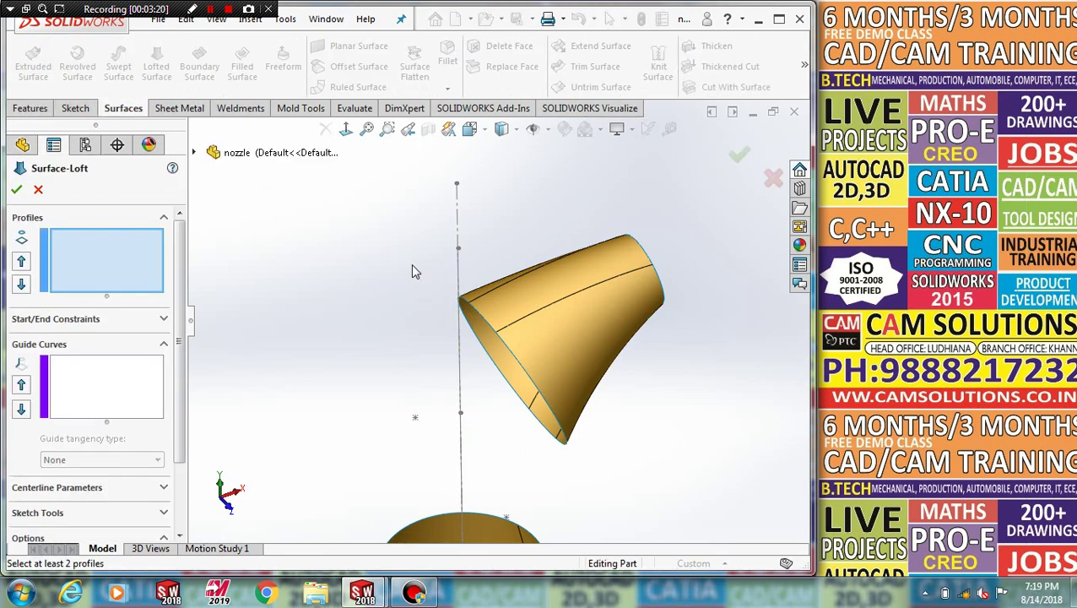
left_click(483, 319)
scroll(506, 379, "up", 4)
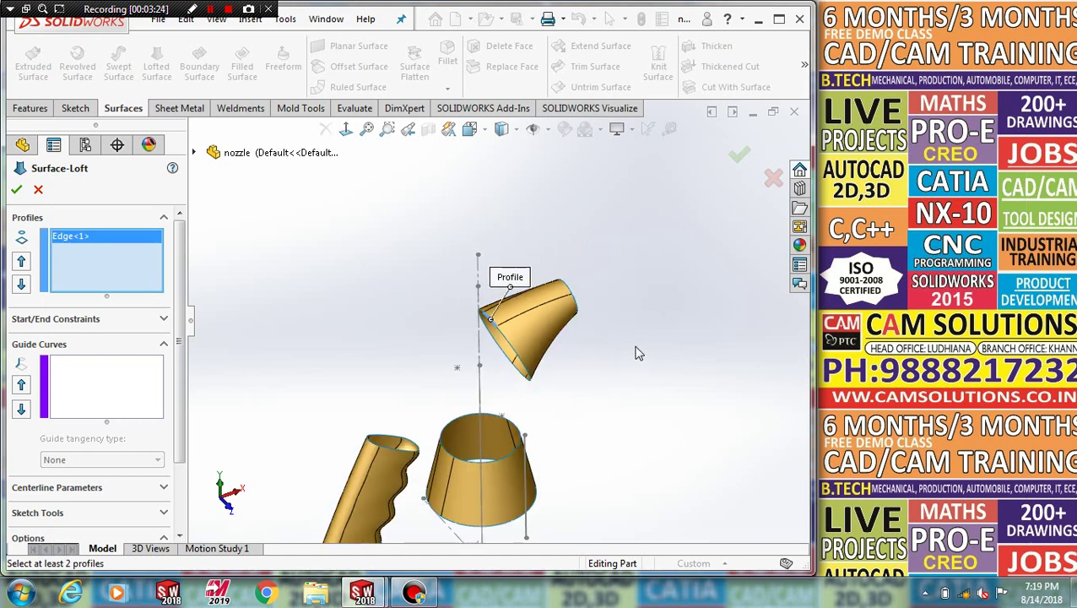
scroll(414, 388, "down", 4)
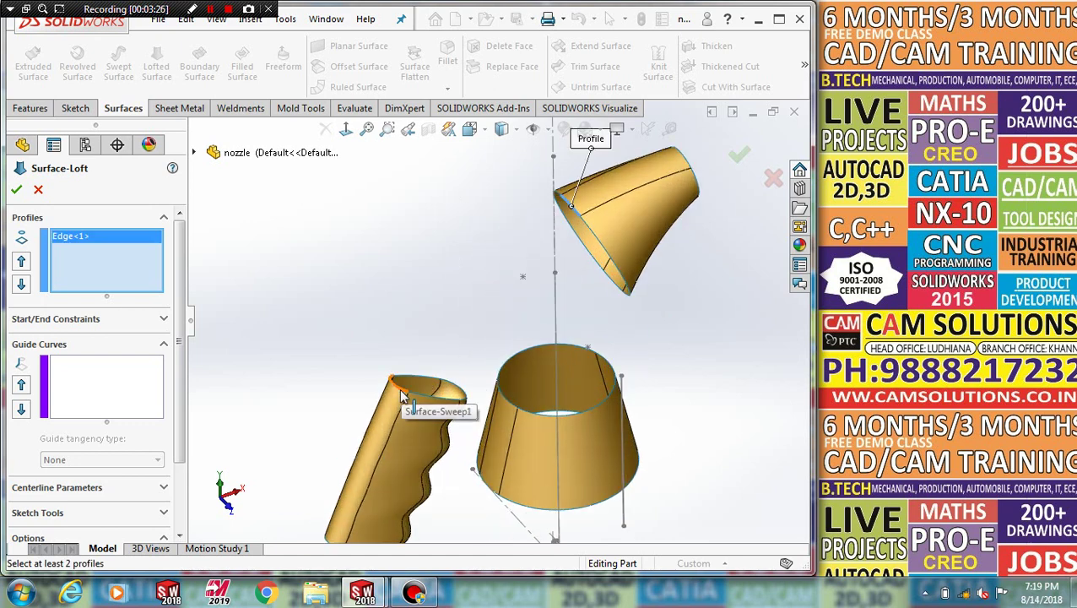
left_click(401, 389)
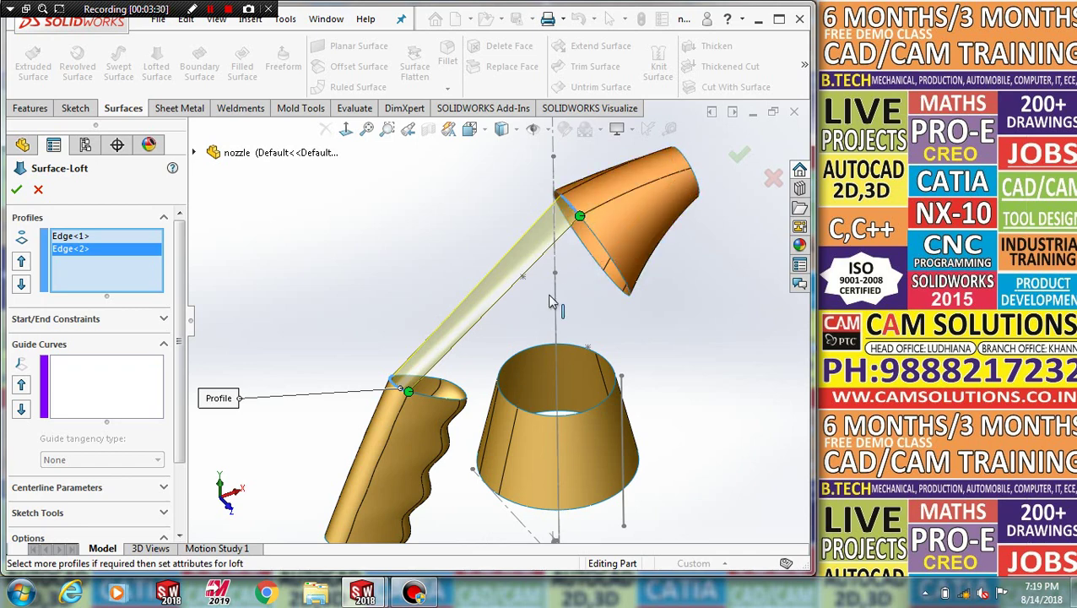
middle_click_drag(562, 254, 528, 262)
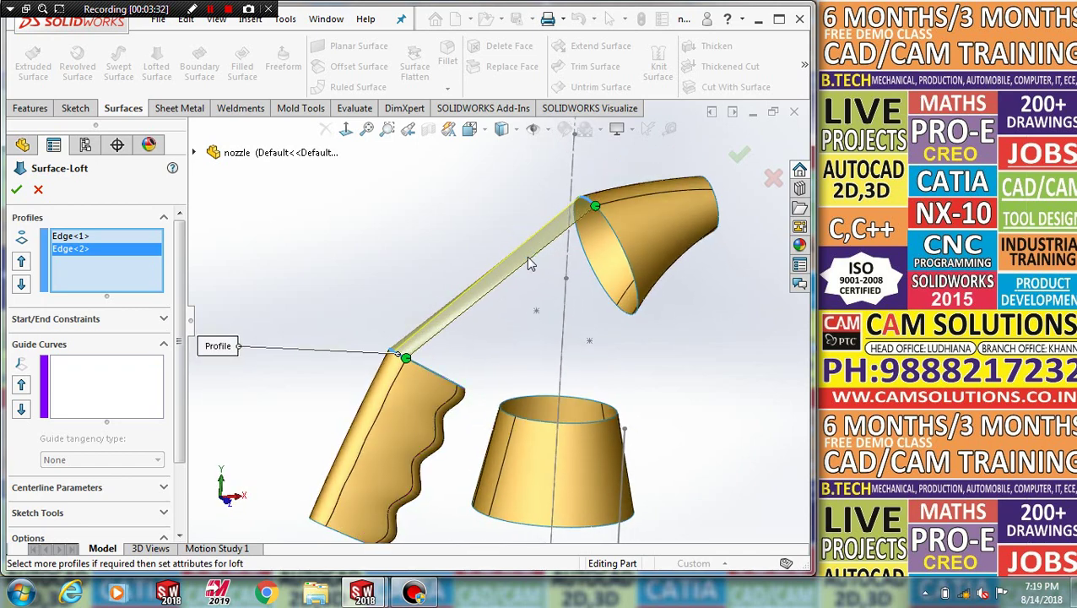
- Make both loft ends Tangency To Face with start tangent length 1, and accept
left_click(99, 325)
left_click(131, 355)
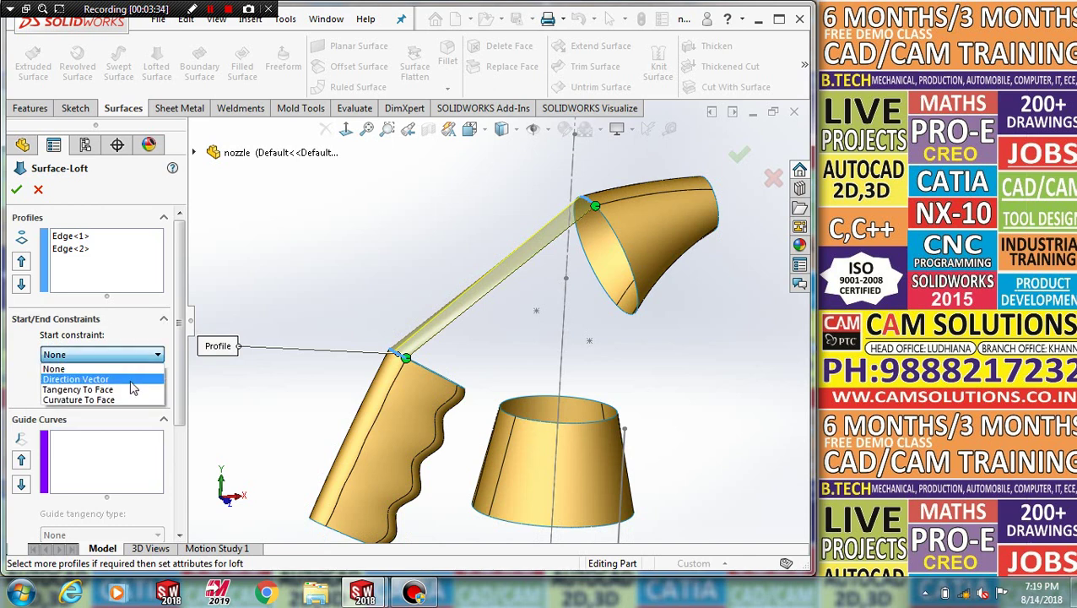
left_click(137, 390)
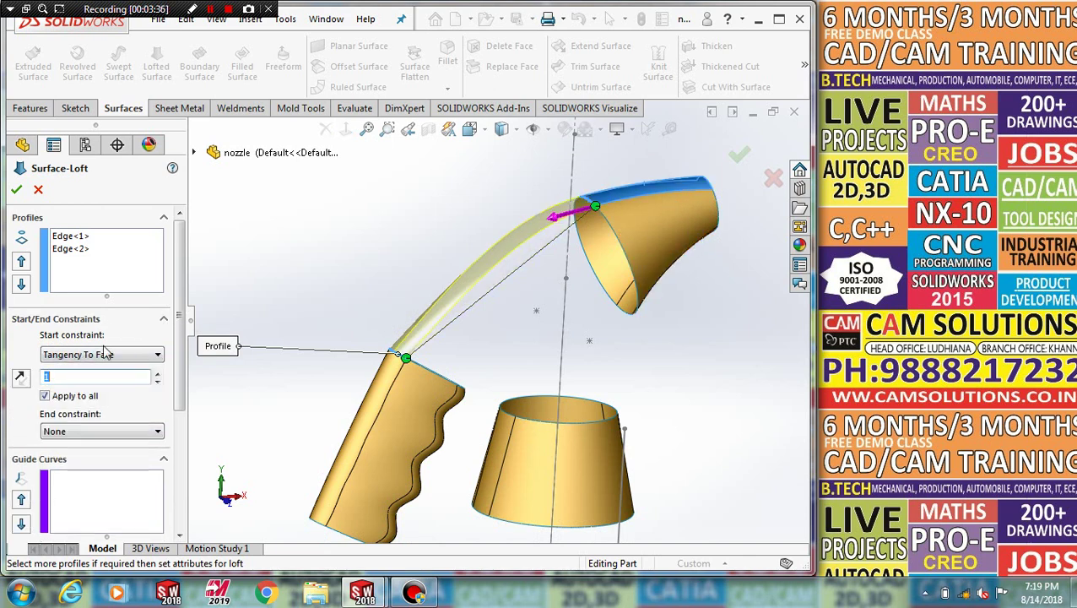
left_click(96, 430)
left_click(109, 468)
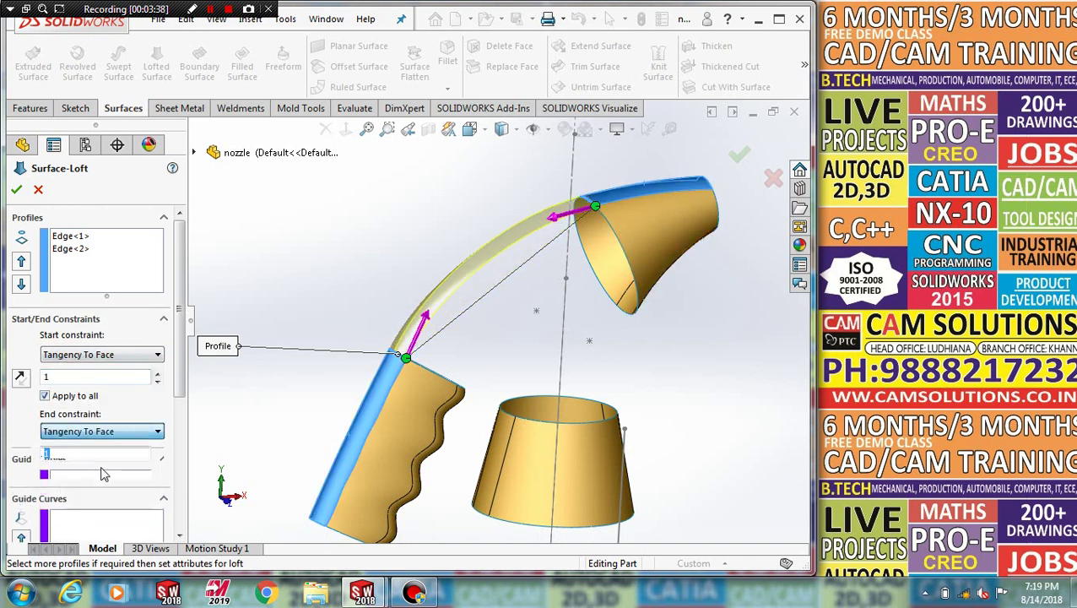
middle_click_drag(422, 264, 388, 270)
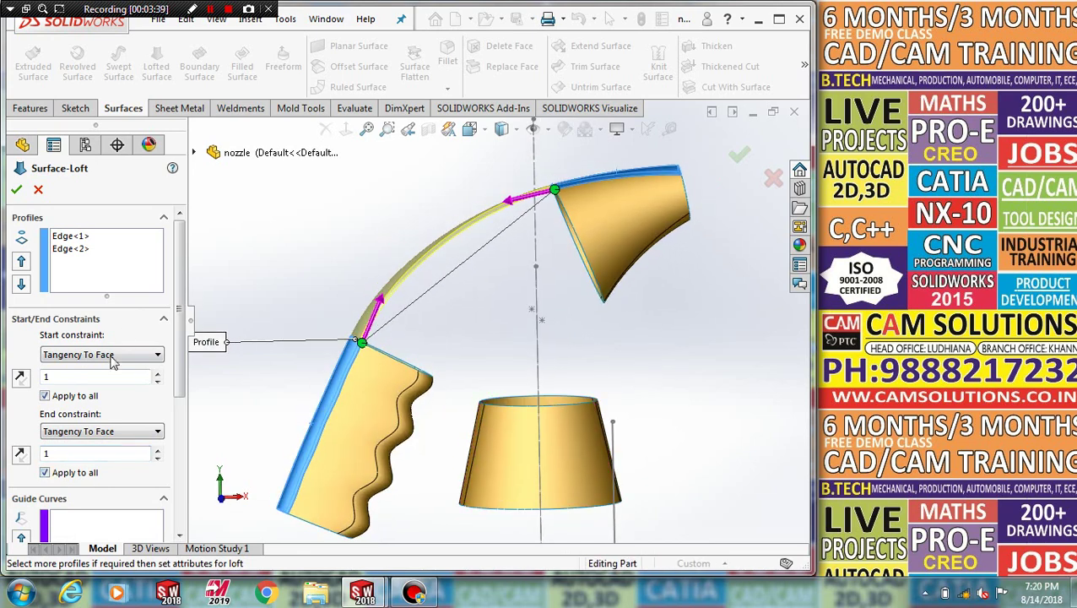
left_click(155, 373)
left_click(156, 373)
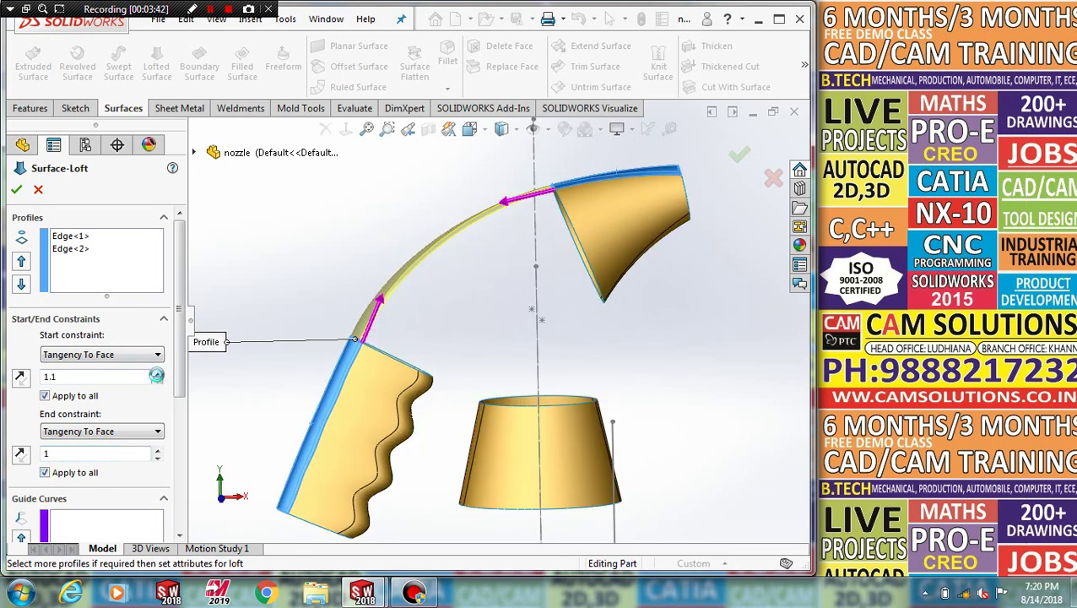
left_click(157, 380)
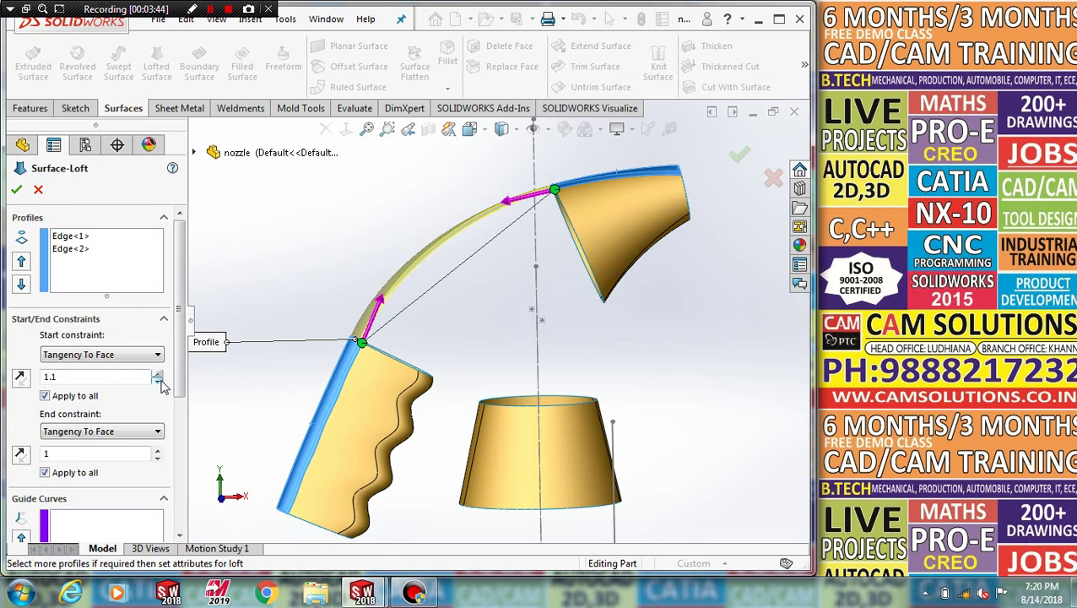
left_click(158, 381)
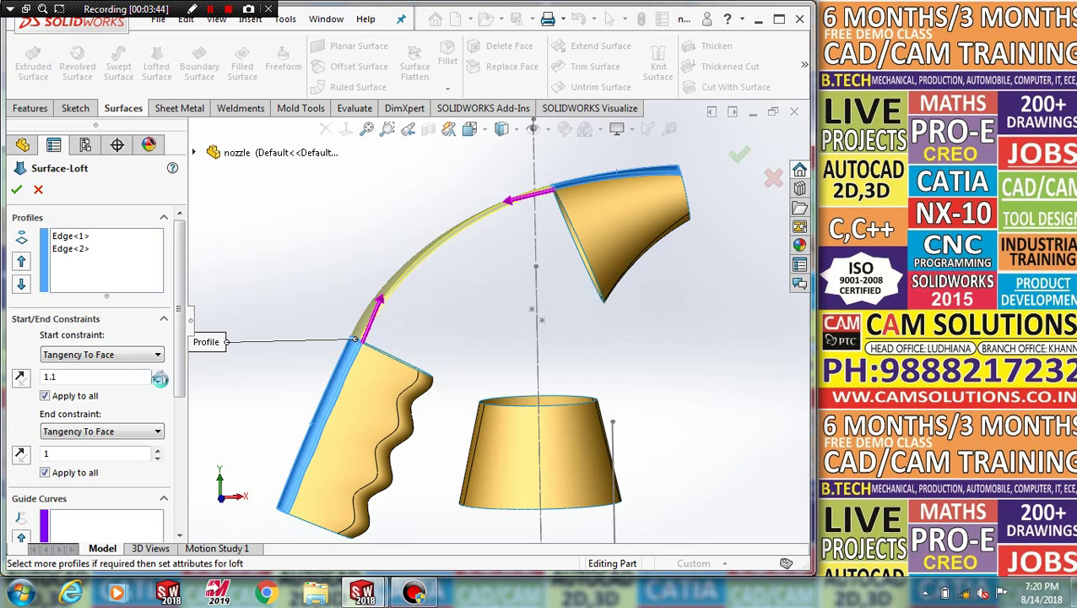
left_click(17, 189)
- Loft between the upper cone's lower edge and the lower cone's top edge
mouse_move(348, 246)
middle_mouse_down()
mouse_move(383, 288)
mouse_move(289, 243)
middle_mouse_up()
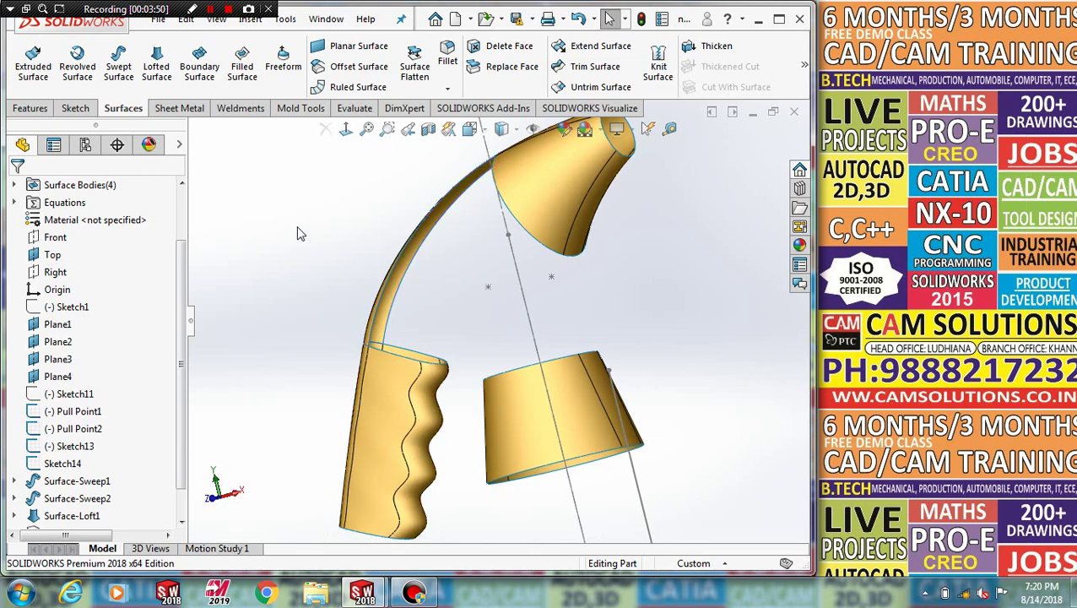
left_click(156, 64)
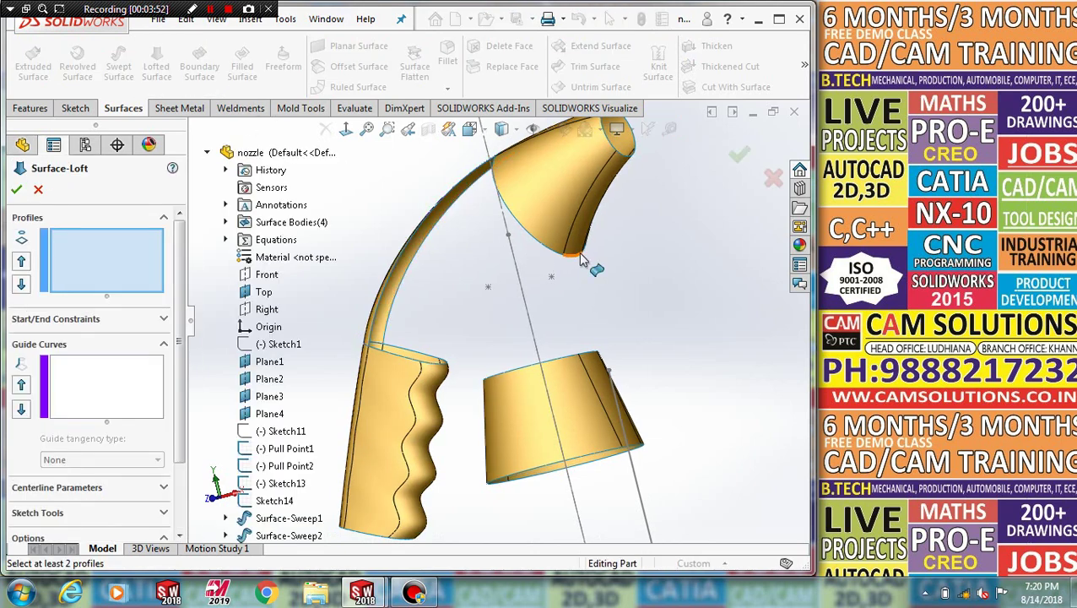
left_click(577, 259)
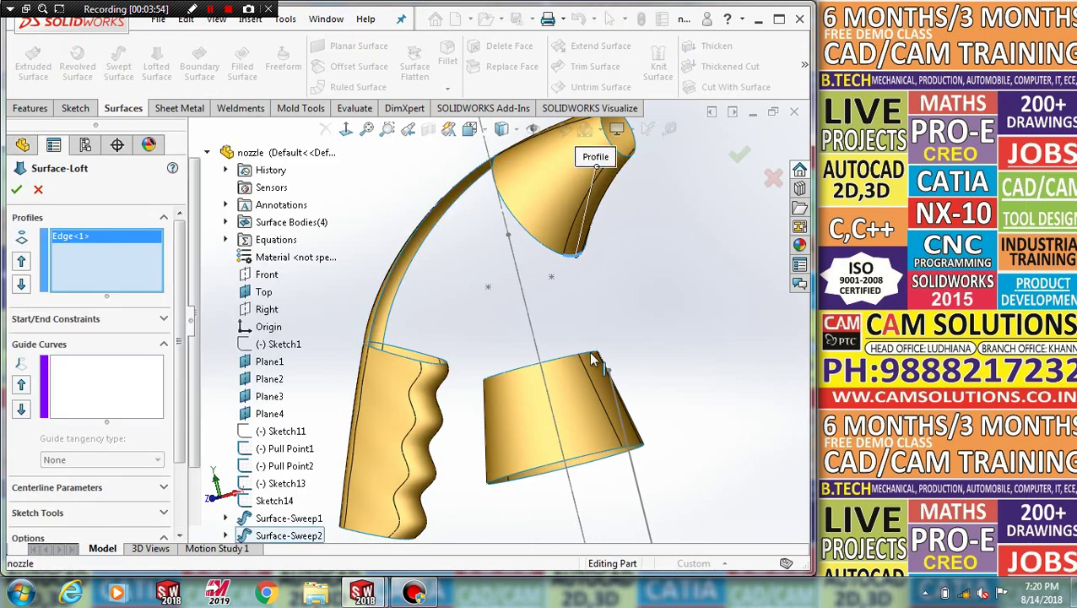
left_click(593, 359)
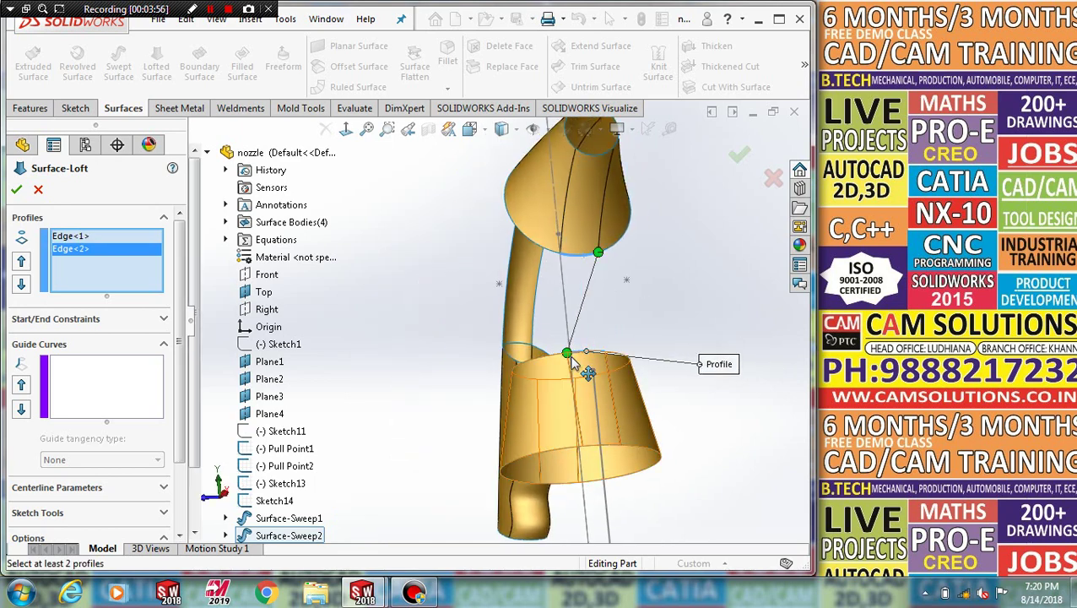
middle_click_drag(713, 276, 540, 304)
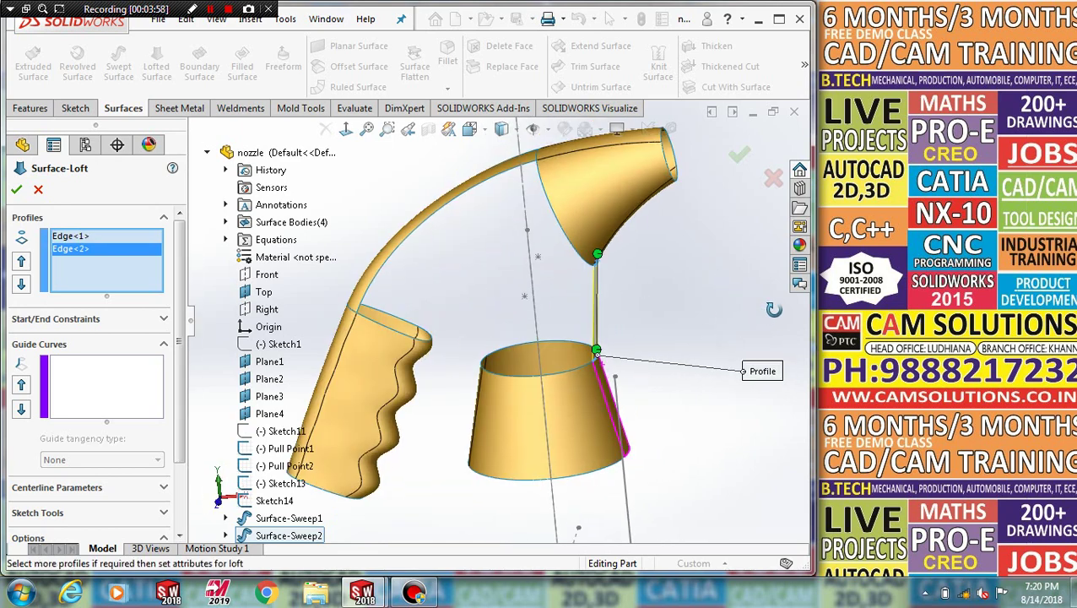
- Set both start and end constraints to Tangency To Face and accept Surface-Loft3
left_click(152, 321)
left_click(129, 354)
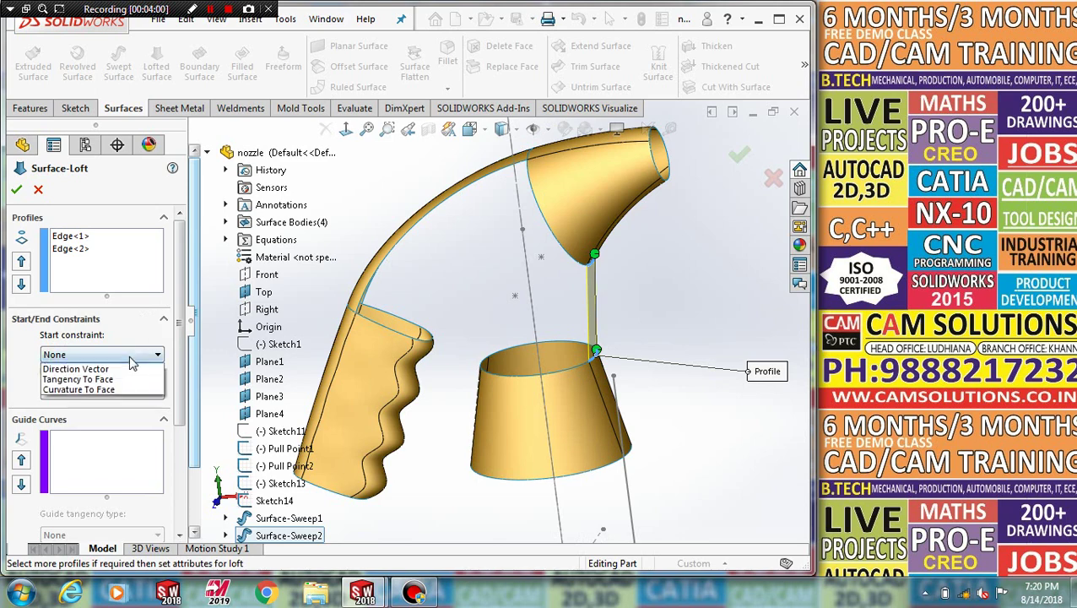
left_click(128, 386)
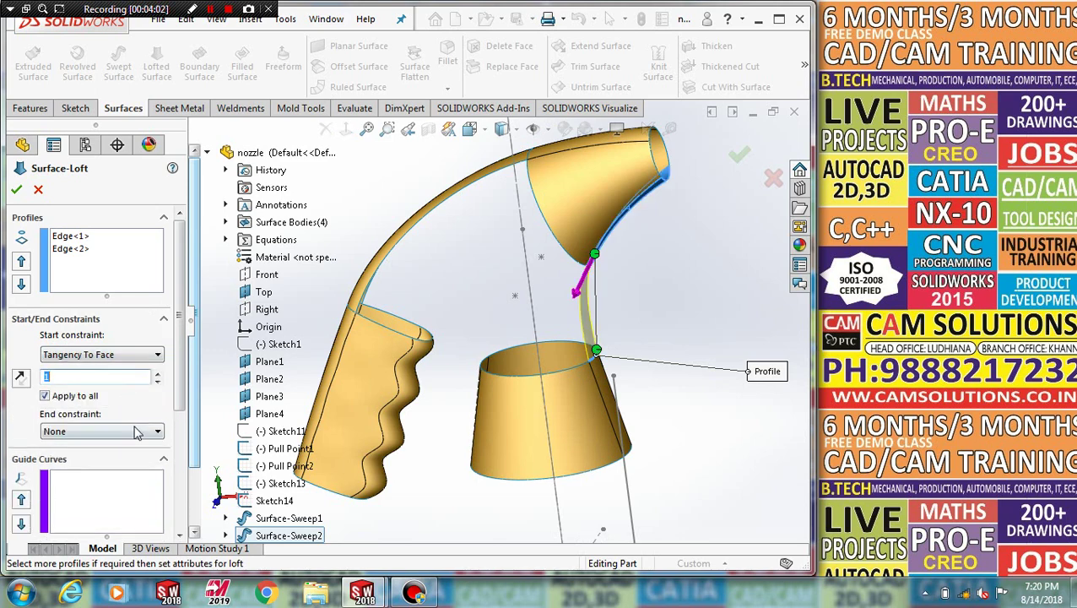
left_click(137, 432)
left_click(93, 470)
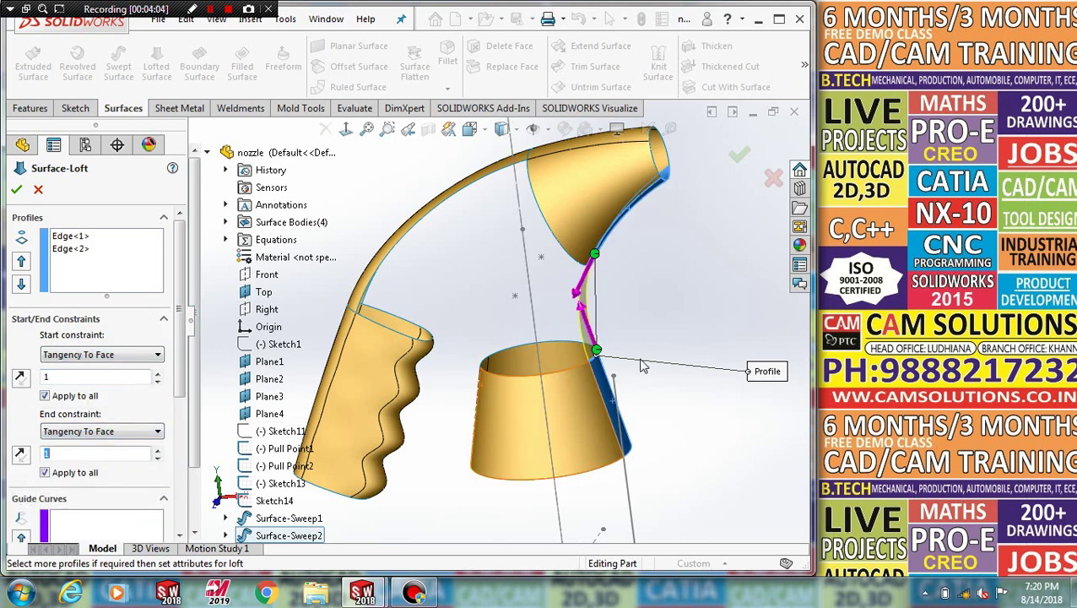
mouse_move(640, 365)
middle_mouse_down()
mouse_move(386, 268)
mouse_move(704, 320)
mouse_move(544, 316)
middle_mouse_up()
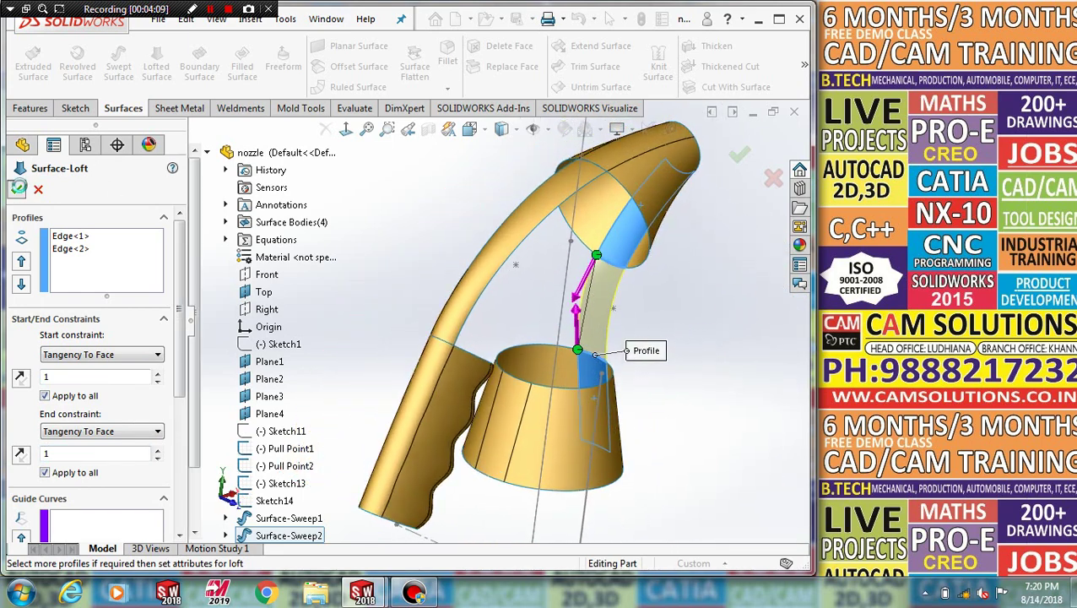
left_click(19, 188)
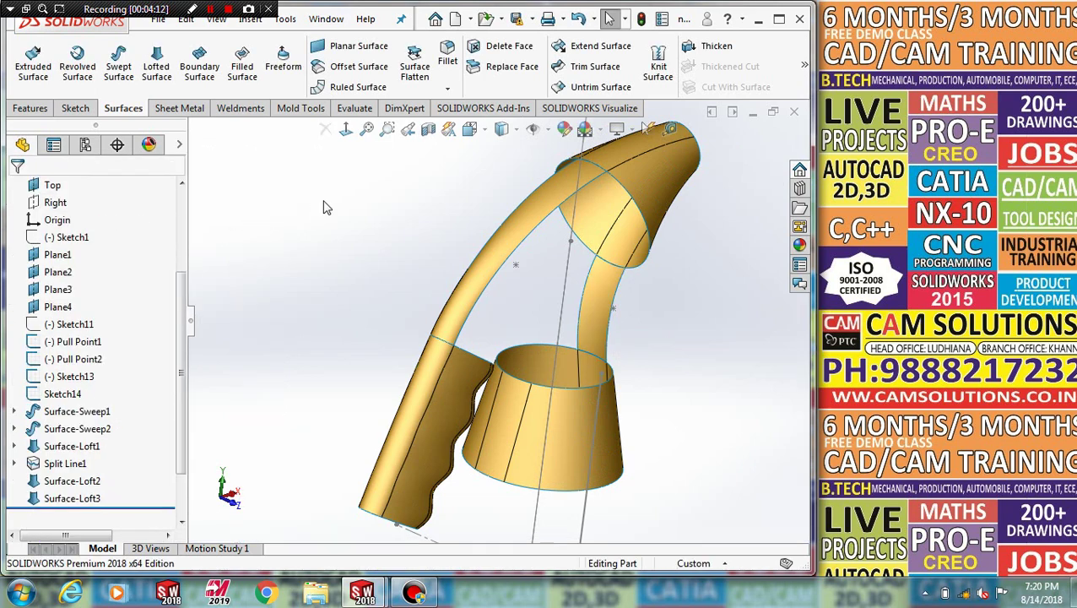
- Loft from the lower cone's top edge to the grip's edge facing the cone
left_click(156, 66)
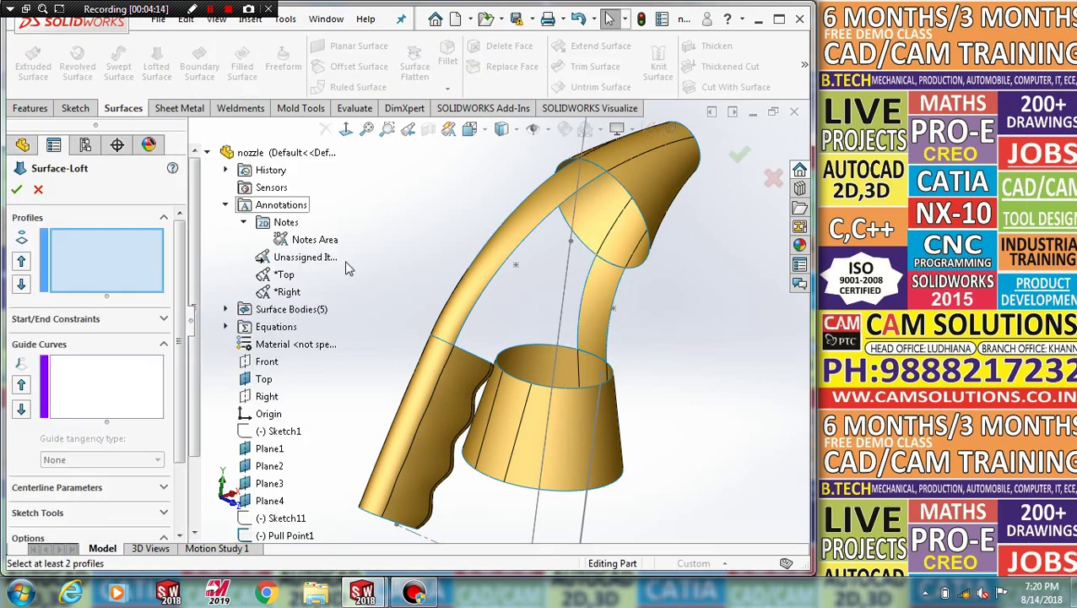
left_click(521, 380)
mouse_move(470, 307)
middle_mouse_down()
mouse_move(518, 327)
mouse_move(528, 314)
middle_mouse_up()
left_click(528, 309)
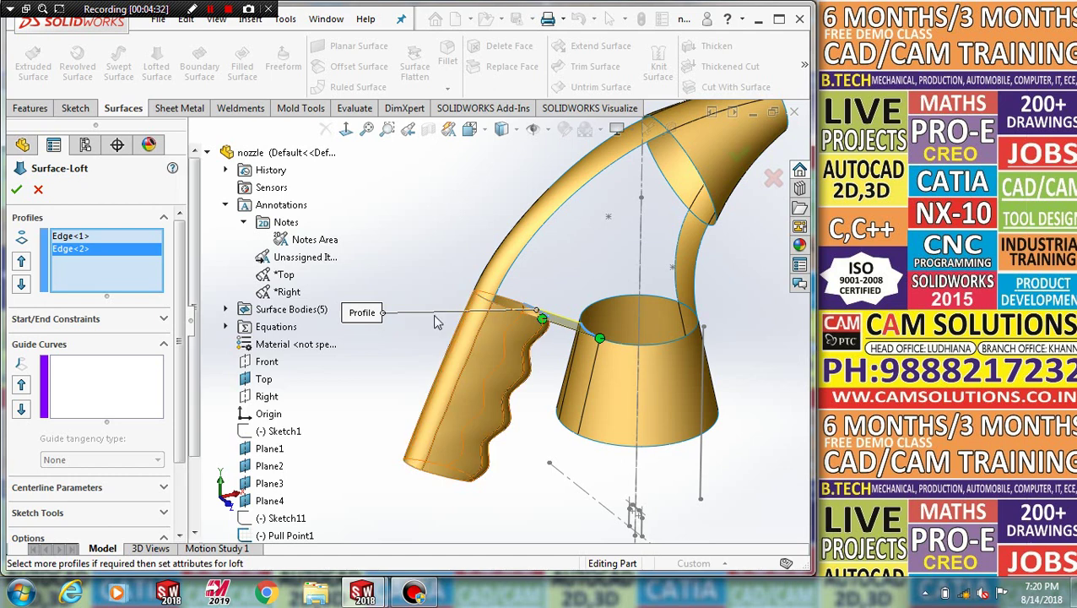
- Make both ends Tangency To Face with start length 3 and end length 7, and accept
left_click(119, 336)
left_click(95, 354)
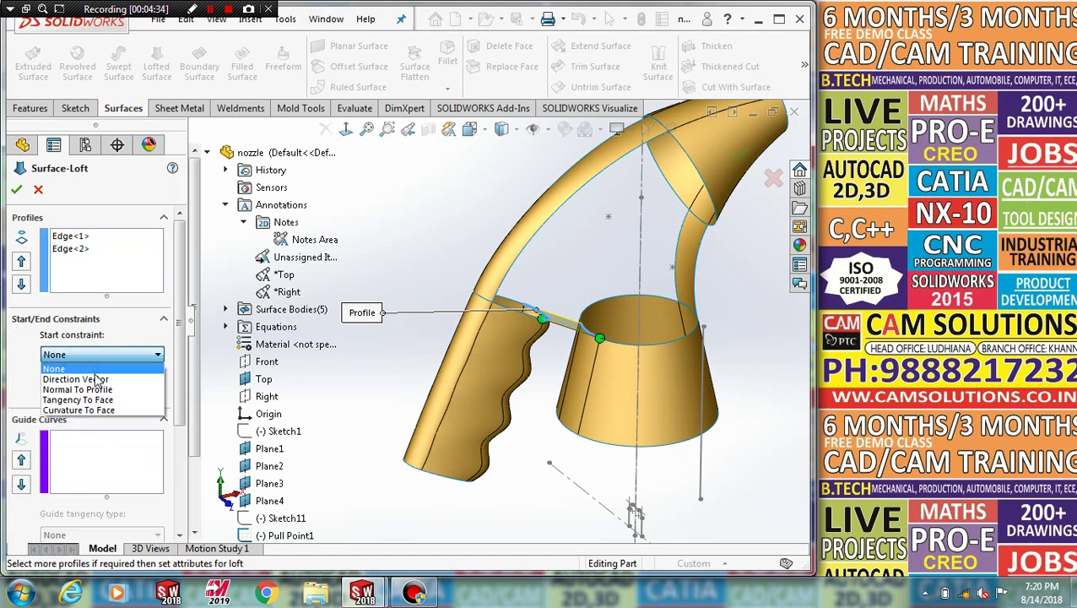
left_click(106, 401)
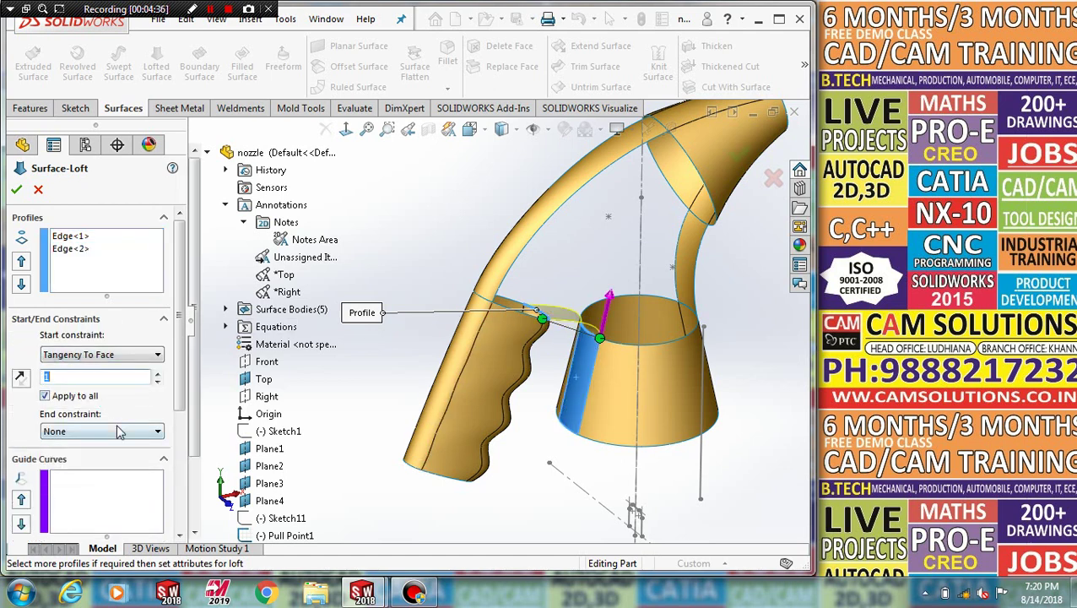
left_click(118, 431)
left_click(118, 468)
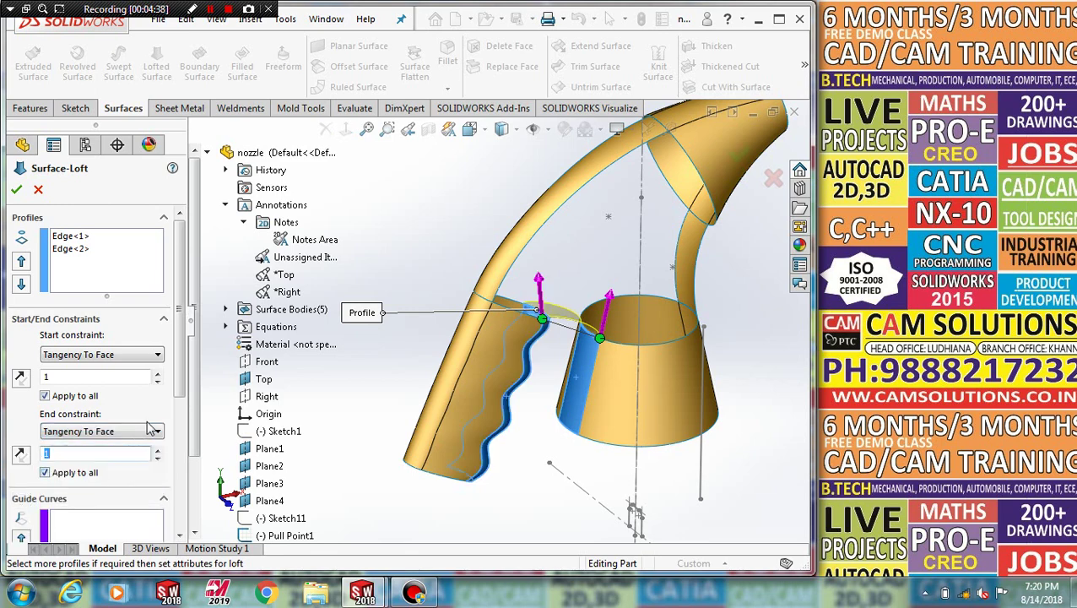
left_click(158, 373)
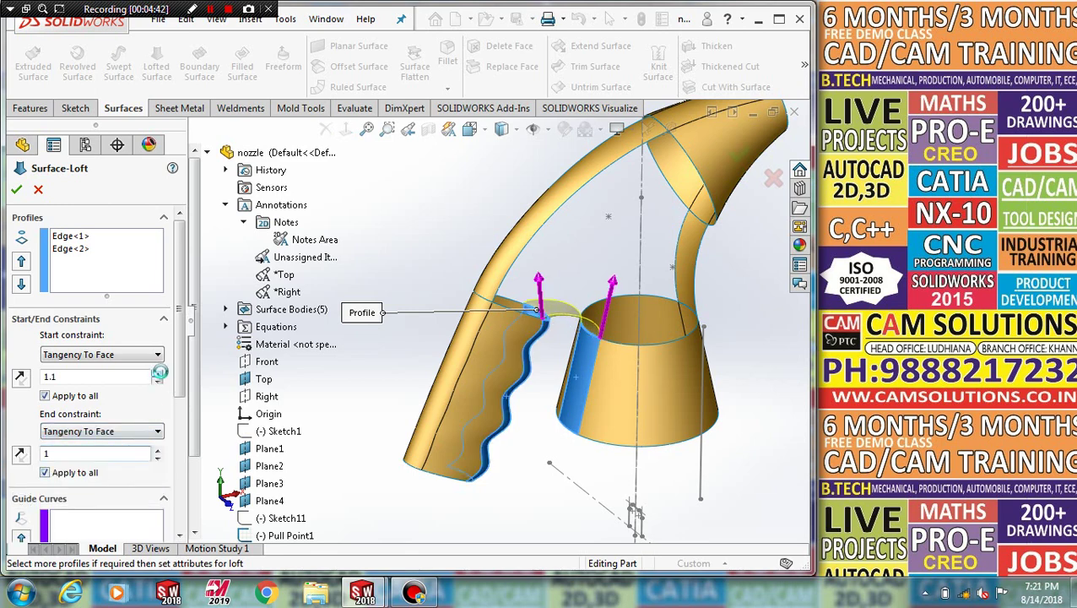
left_click(157, 373)
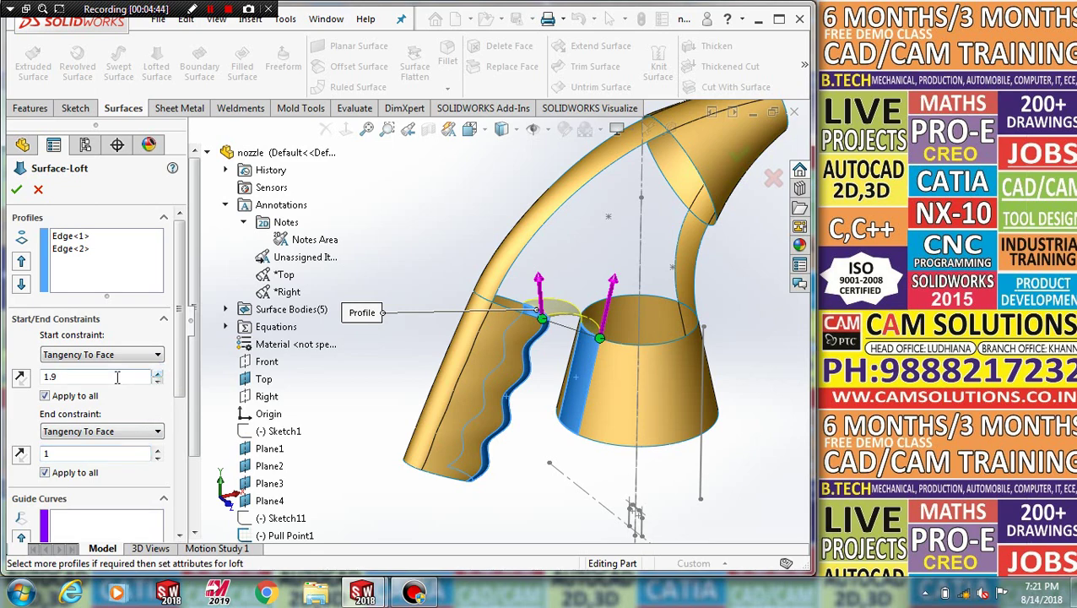
left_click(91, 452)
type("7")
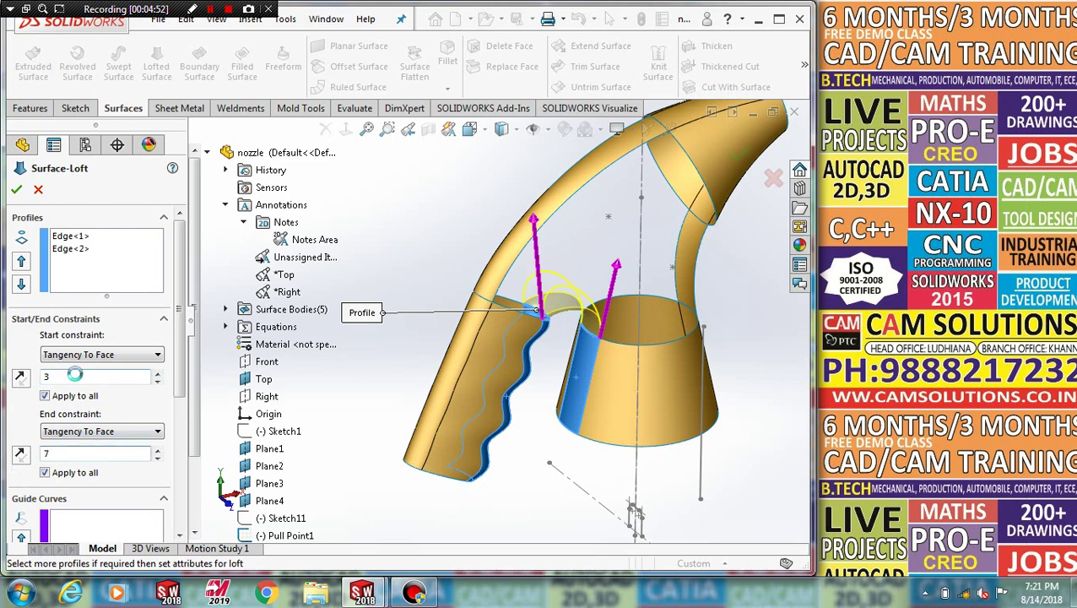
mouse_move(422, 371)
middle_mouse_down()
mouse_move(355, 364)
mouse_move(445, 415)
middle_mouse_up()
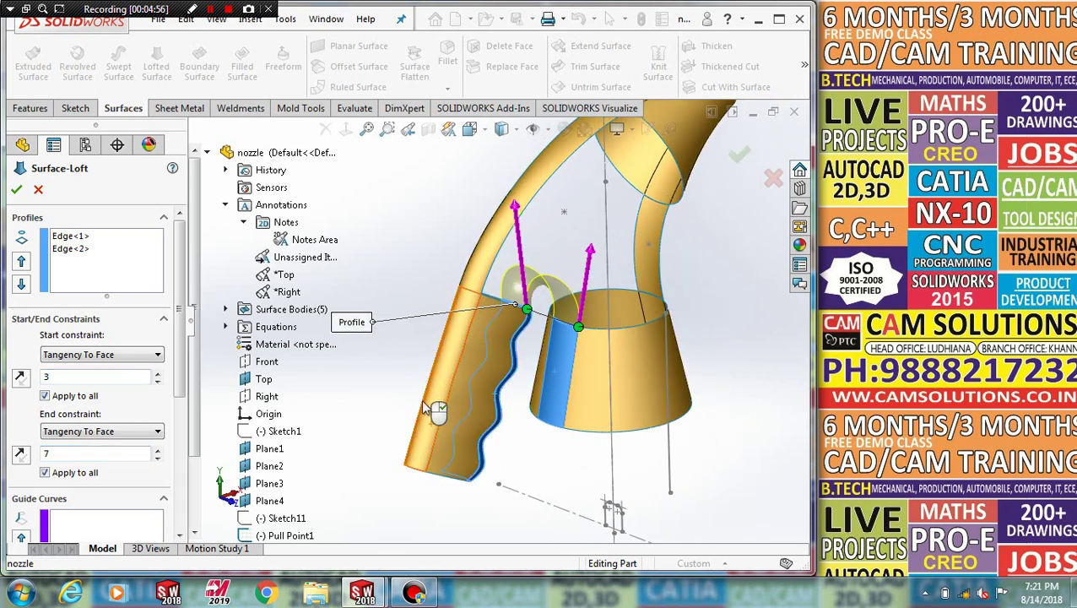
left_click(16, 191)
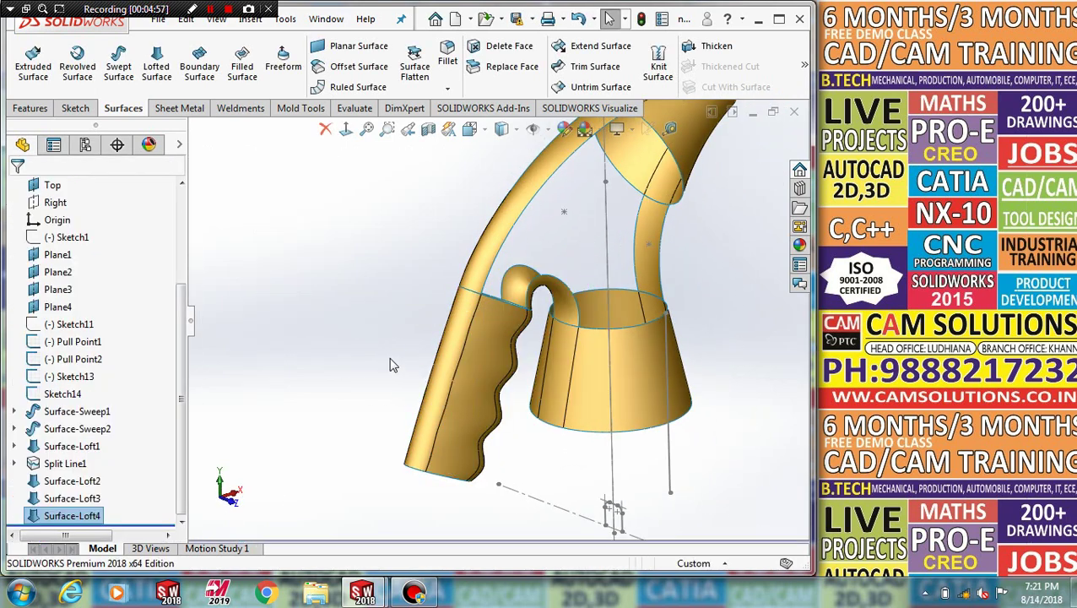
- Revolve the sketch about Line1 into Surface-Revolve1, a cylindrical neck with a collar band
mouse_move(373, 346)
middle_mouse_down()
mouse_move(362, 323)
mouse_move(356, 370)
middle_mouse_up()
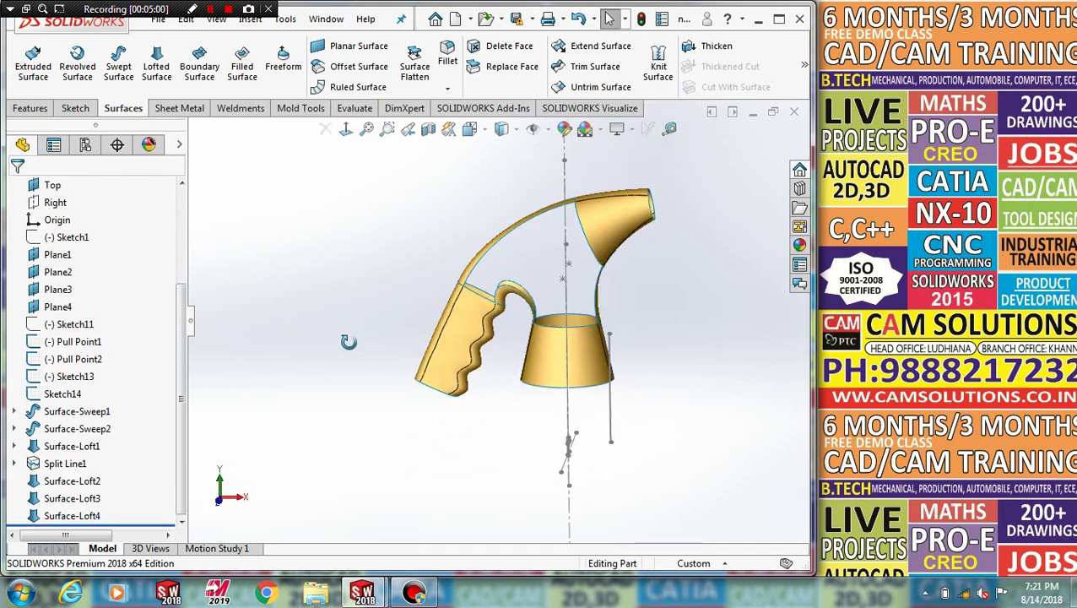
scroll(565, 350, "down", 3)
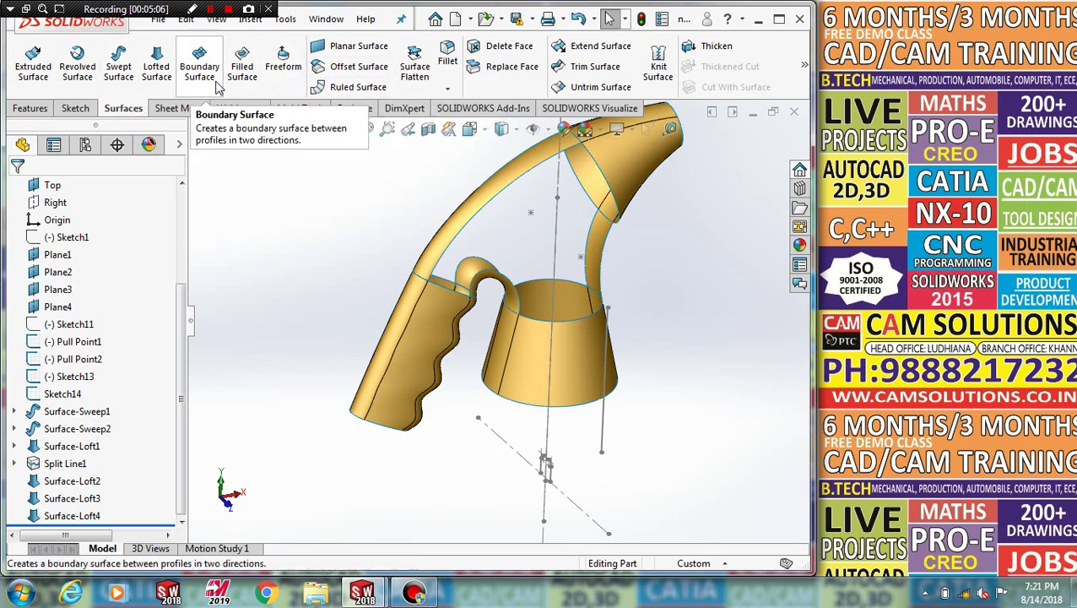
left_click(77, 67)
left_click(606, 436)
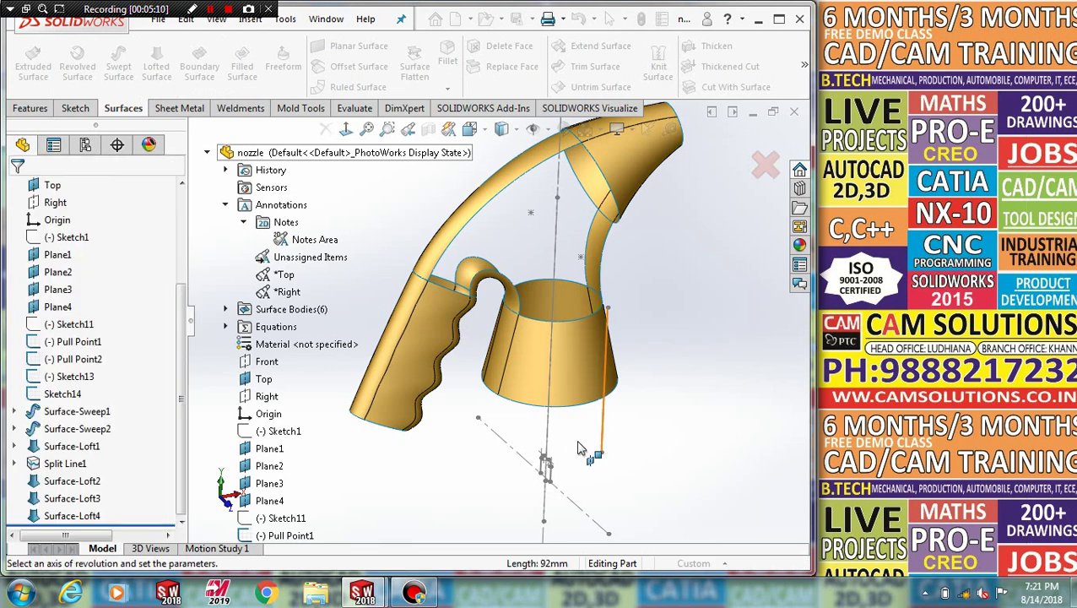
left_click(16, 190)
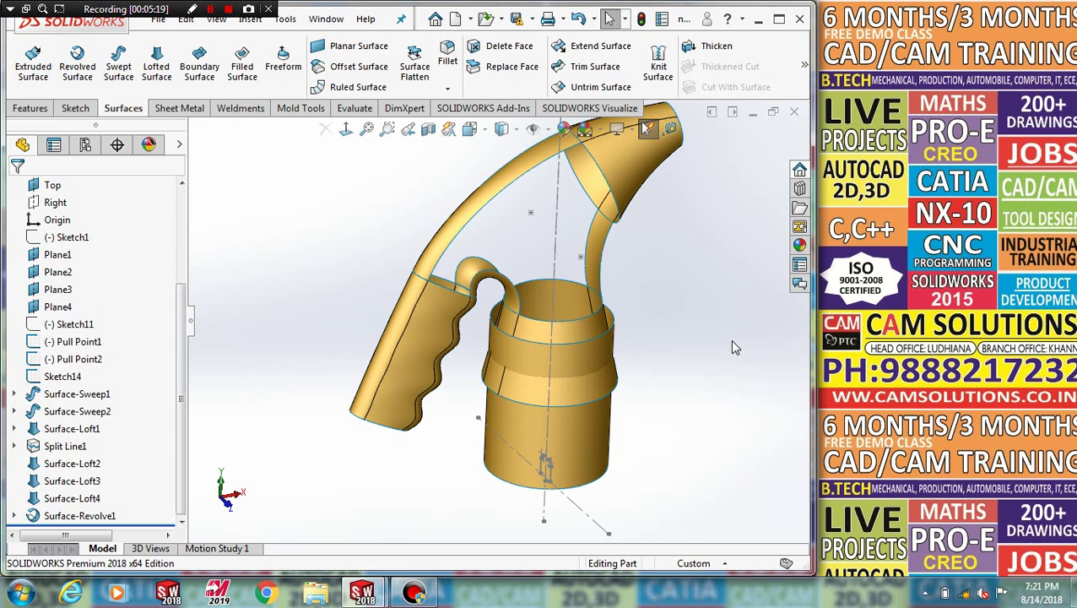
- Trim the cup with Surface-Revolve1, removing the split band to create Surface-Trim1
left_click(595, 67)
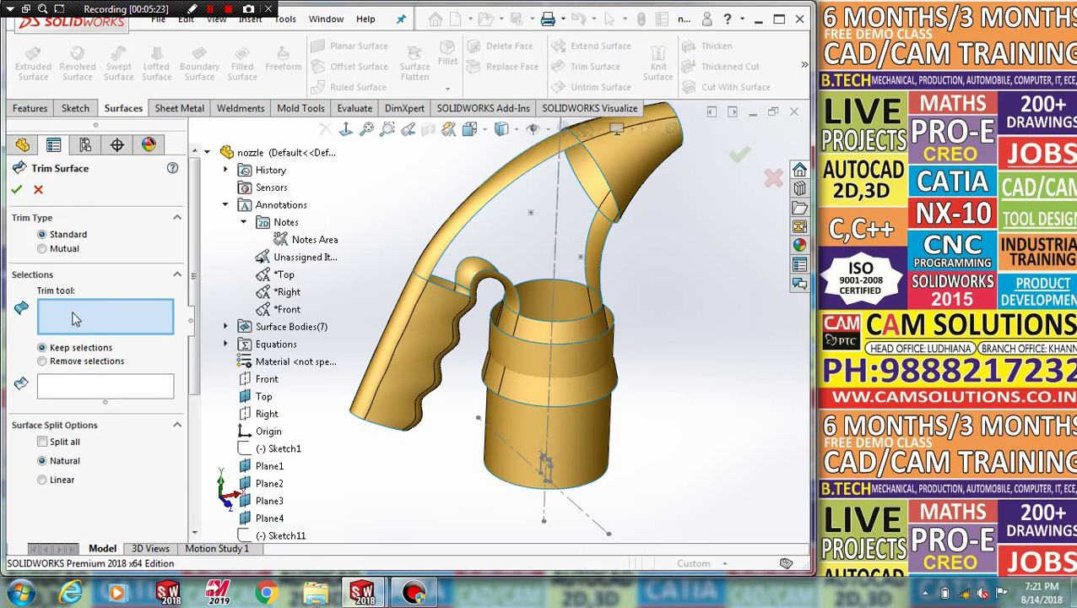
left_click(515, 435)
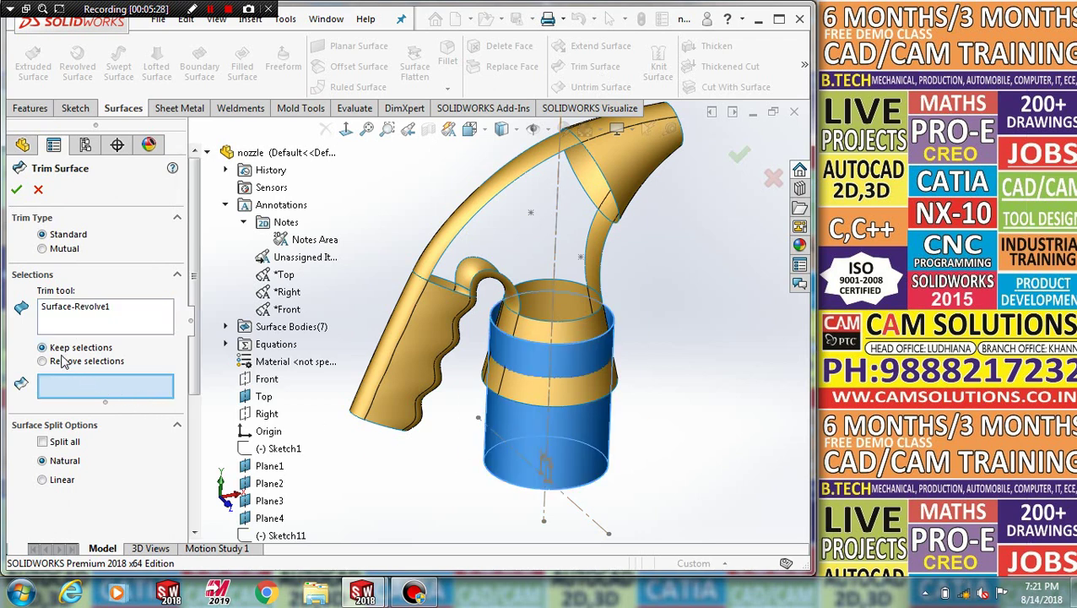
left_click(560, 392)
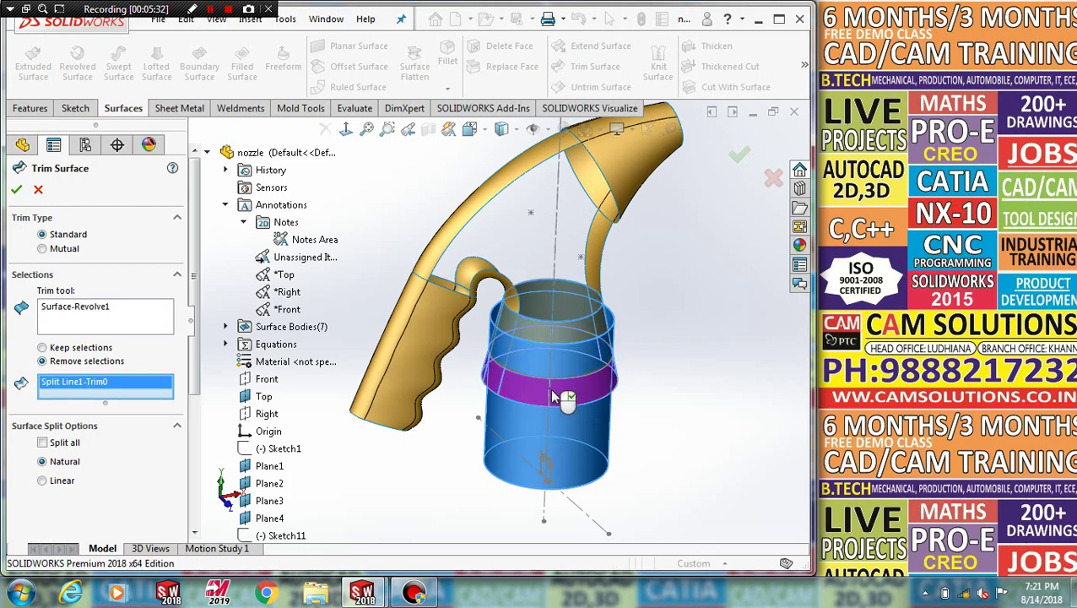
left_click(16, 190)
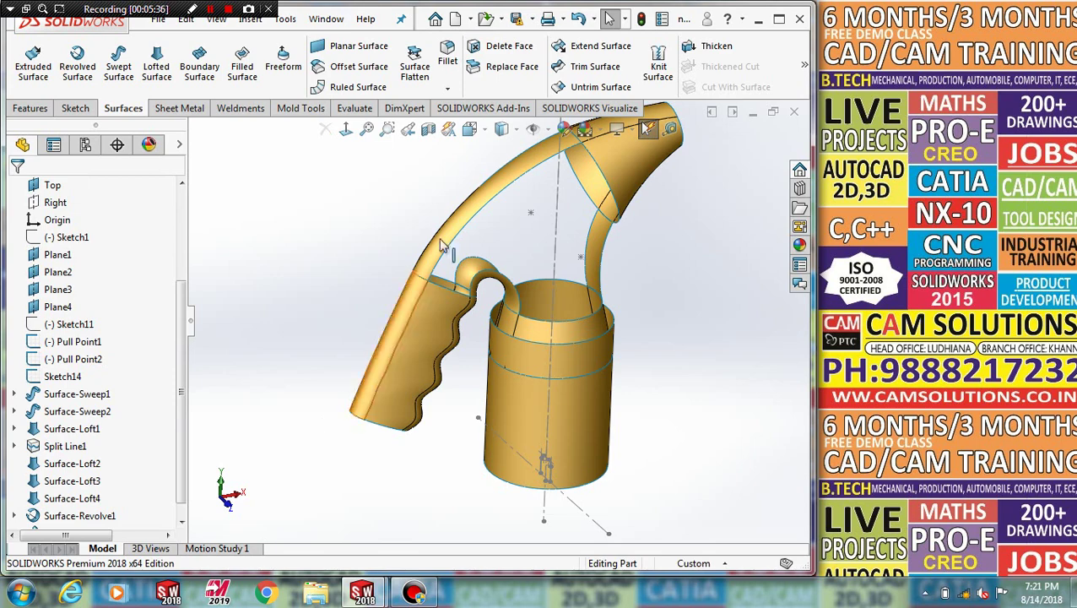
- Trim the revolved cylinder with Surface-Trim1, removing its extra portion to create Surface-Trim2
left_click(592, 66)
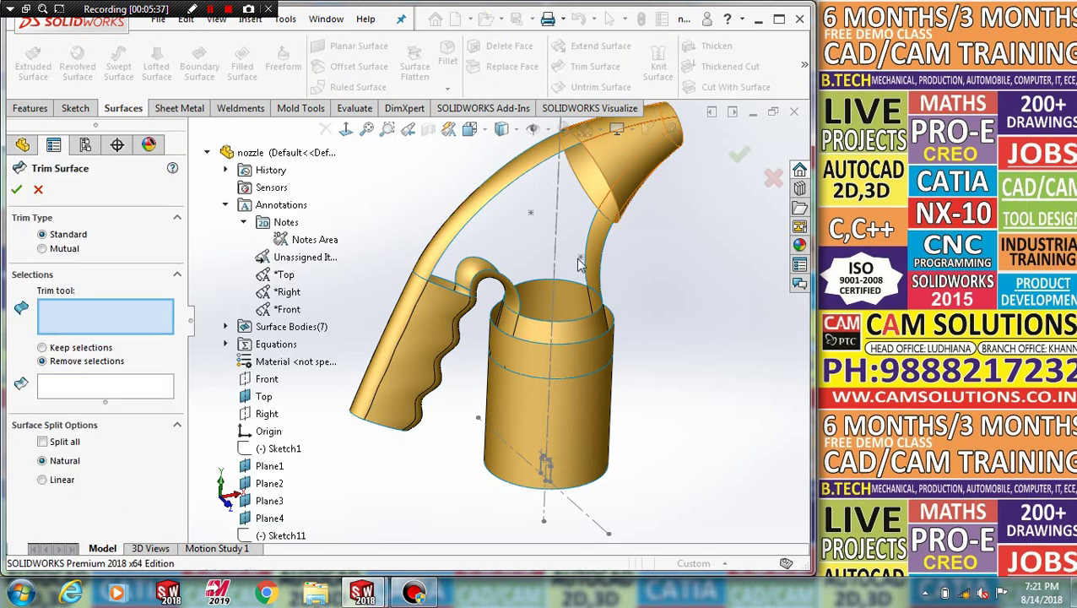
left_click(548, 332)
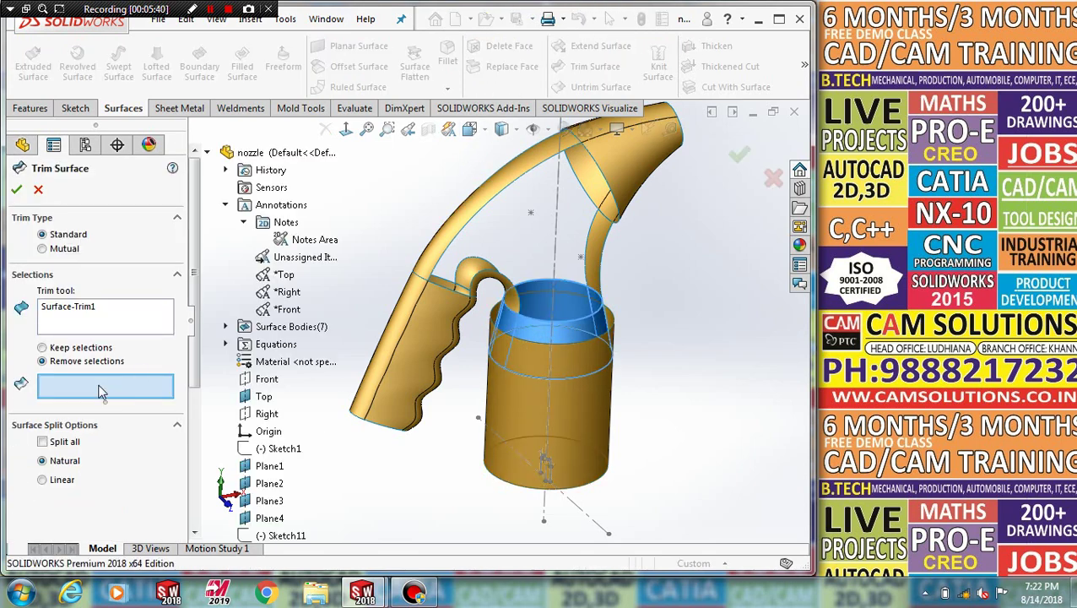
left_click(581, 354)
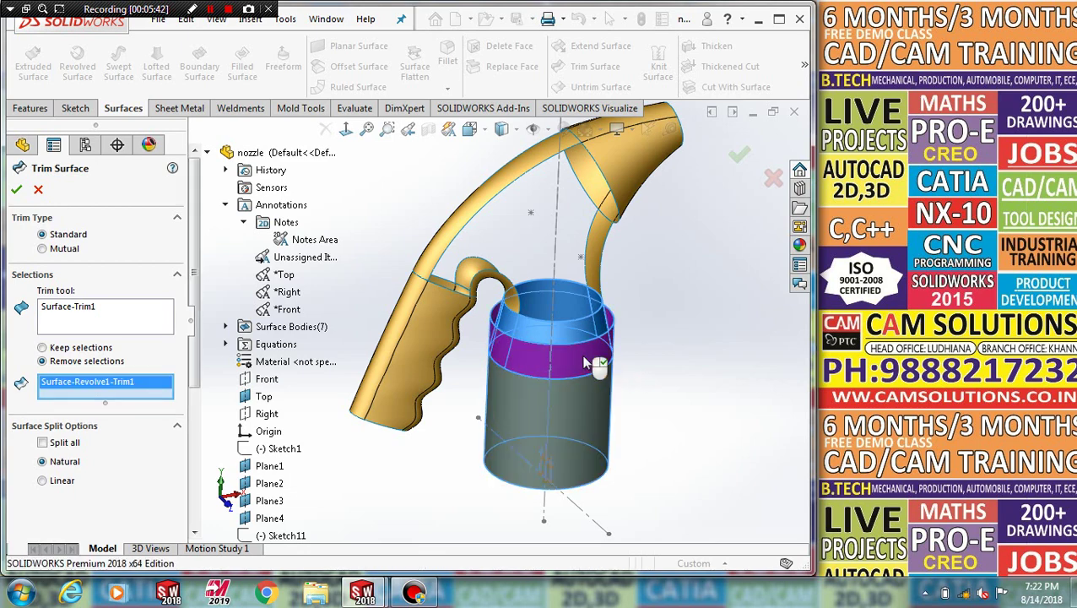
left_click(16, 190)
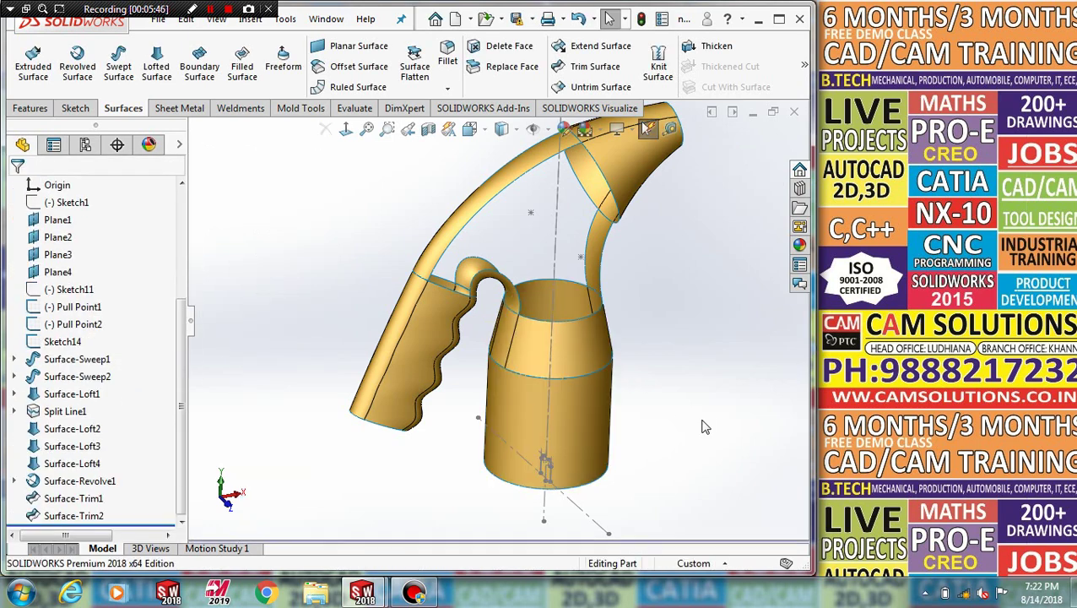
mouse_move(700, 420)
middle_mouse_down()
mouse_move(717, 405)
mouse_move(611, 534)
middle_mouse_up()
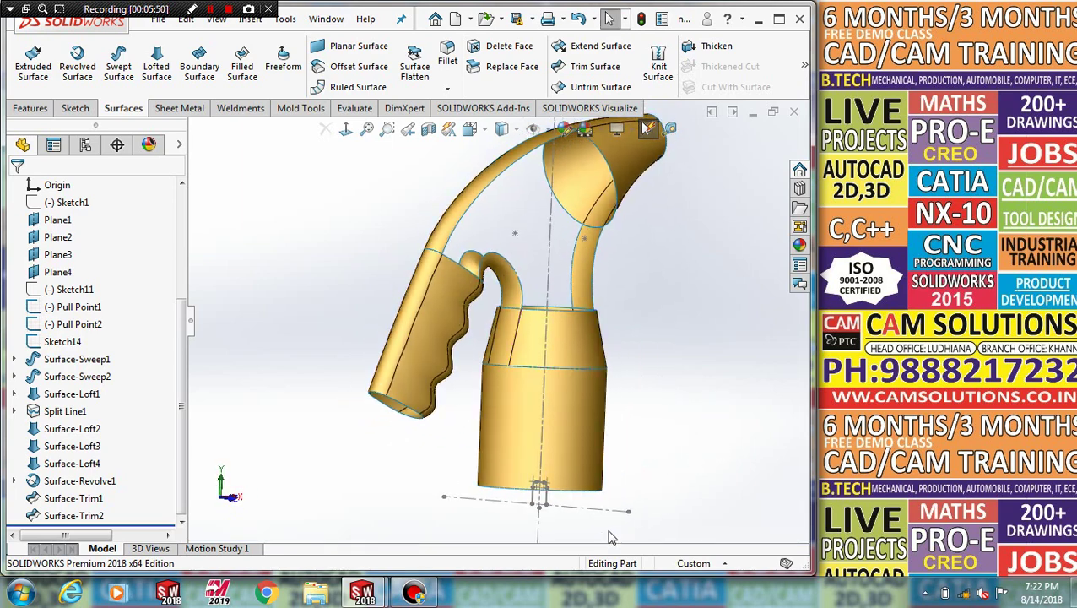
- Linearly extend the cylinder's bottom edge up to Point8 of Sketch14
scroll(544, 533, "down", 3)
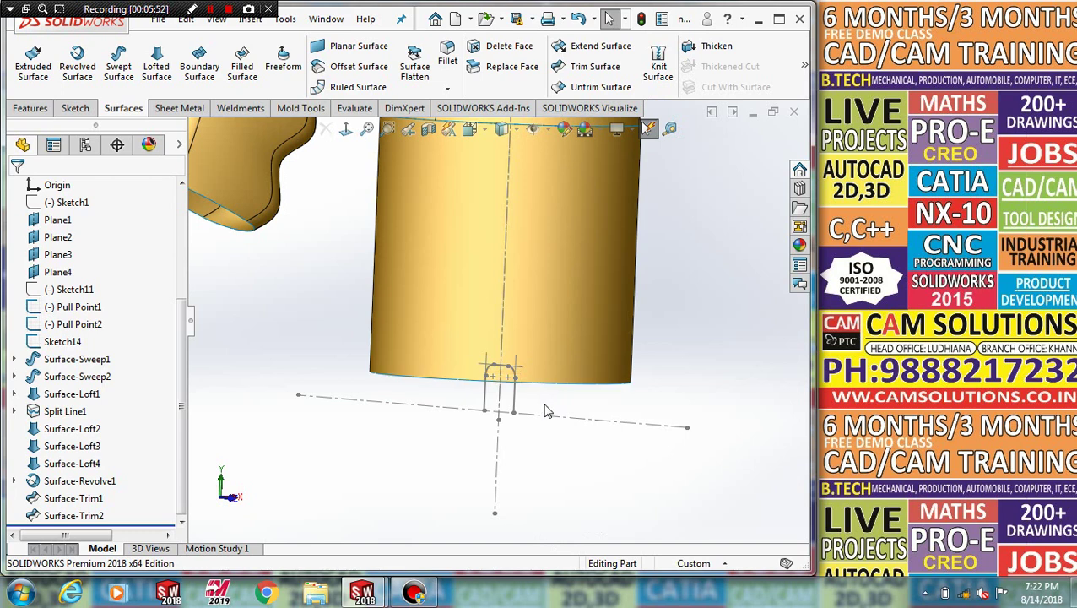
left_click(567, 247)
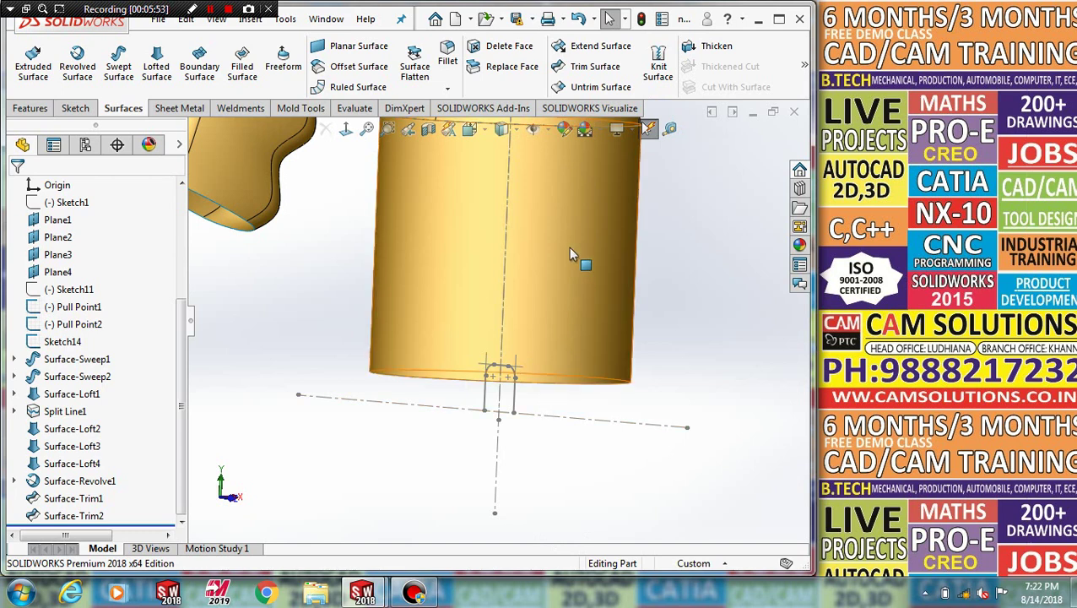
left_click(599, 45)
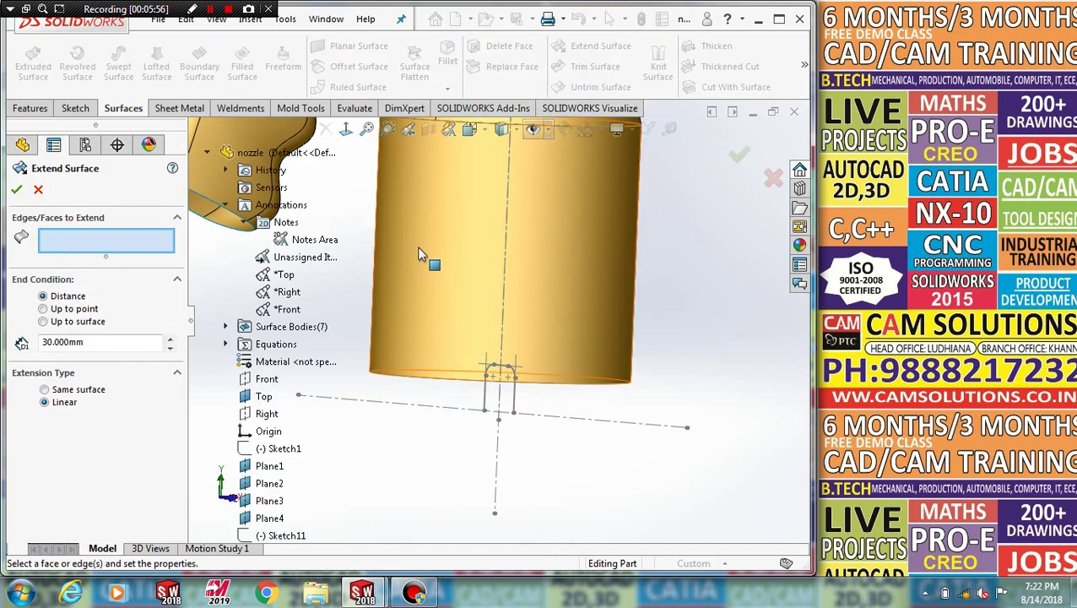
left_click(580, 388)
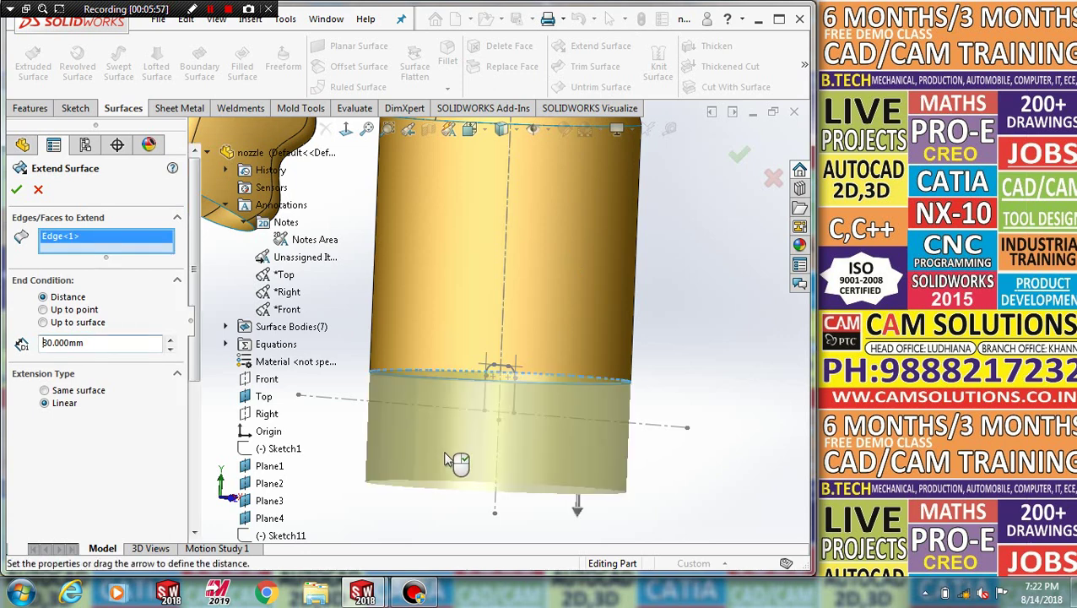
left_click(44, 309)
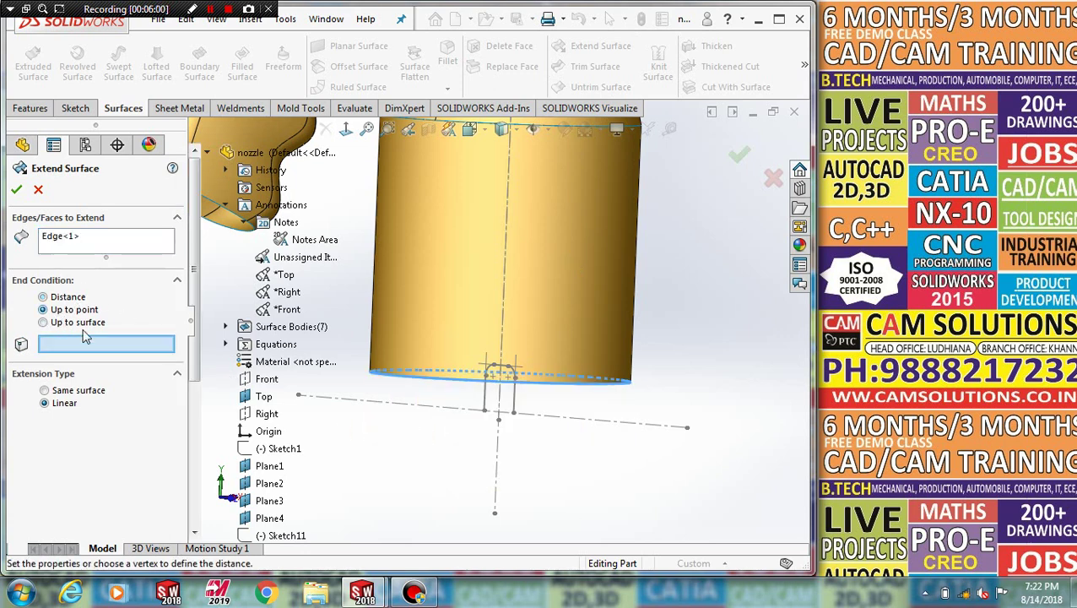
left_click(513, 413)
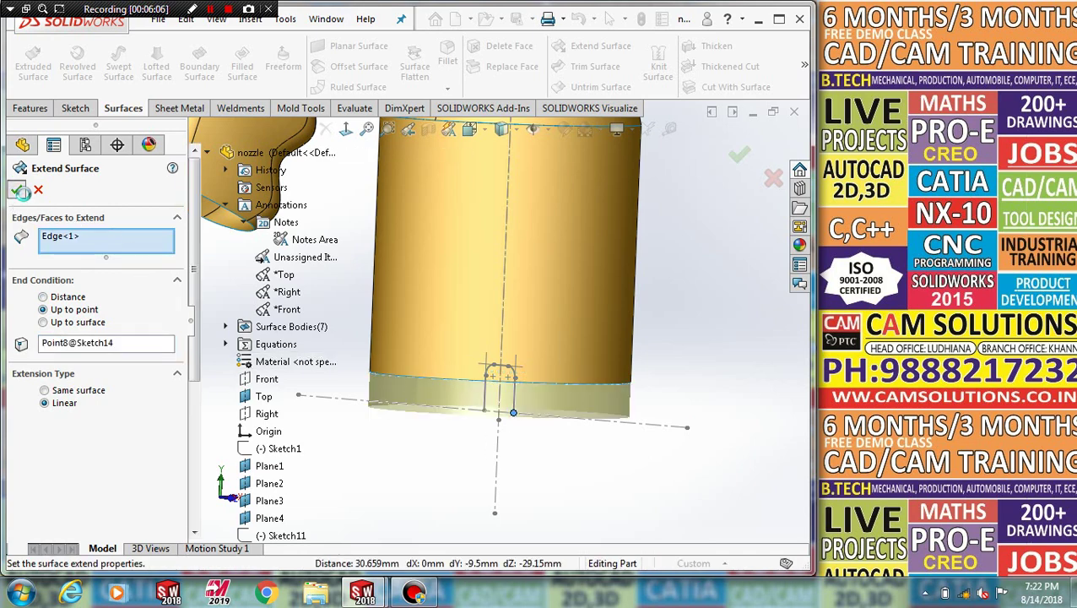
left_click(16, 189)
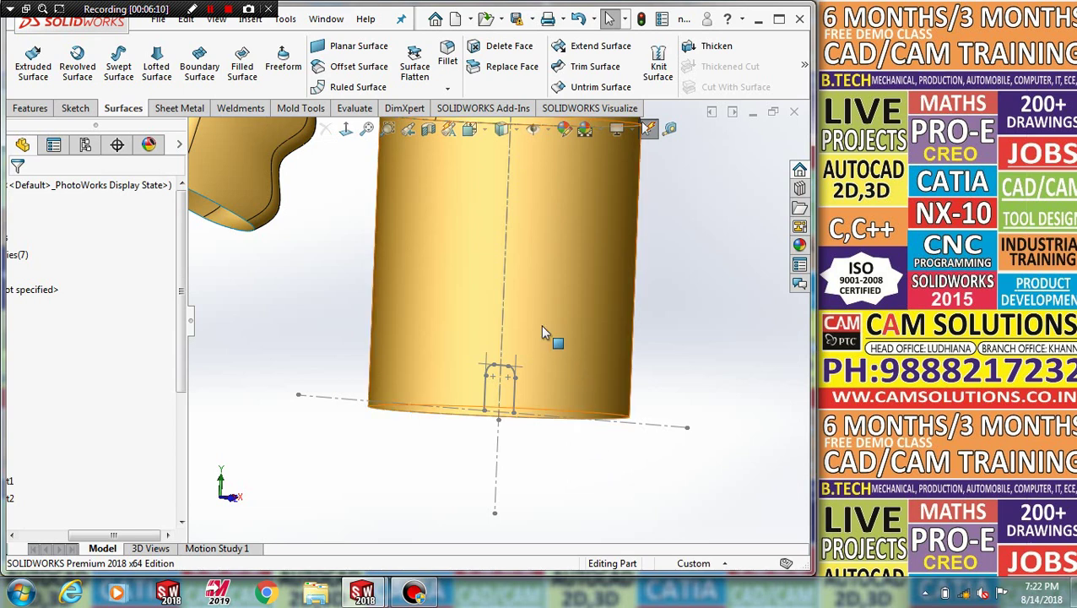
- Extrude the Sketch14 contour as a surface, 61 mm in Direction 1 and 67 mm in Direction 2
left_click(34, 63)
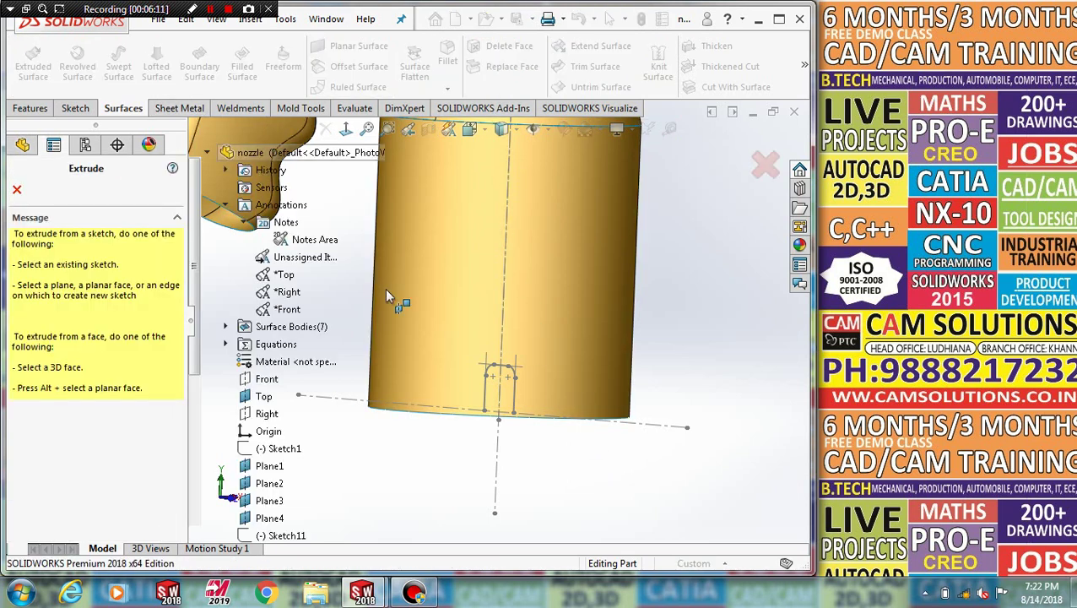
left_click(516, 402)
mouse_move(517, 401)
middle_mouse_down()
mouse_move(526, 425)
mouse_move(632, 346)
middle_mouse_up()
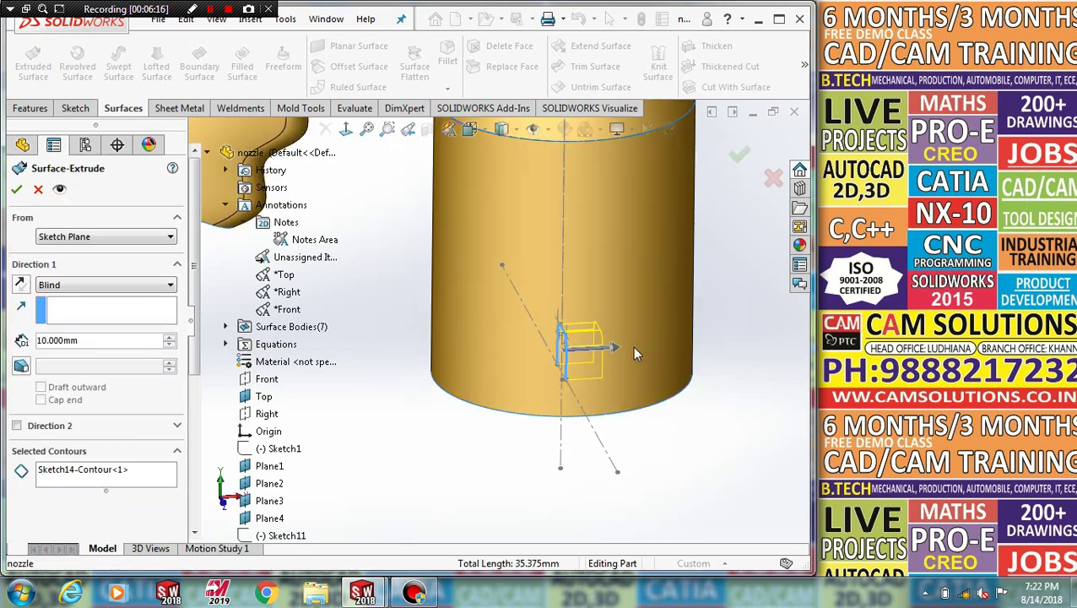
left_click_drag(616, 346, 589, 381)
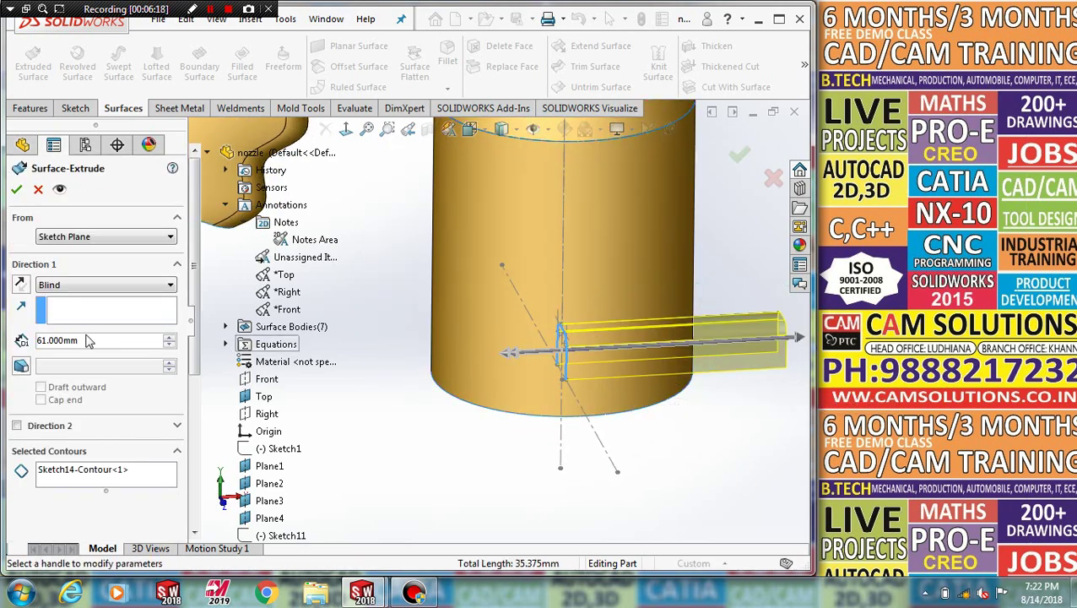
left_click(16, 427)
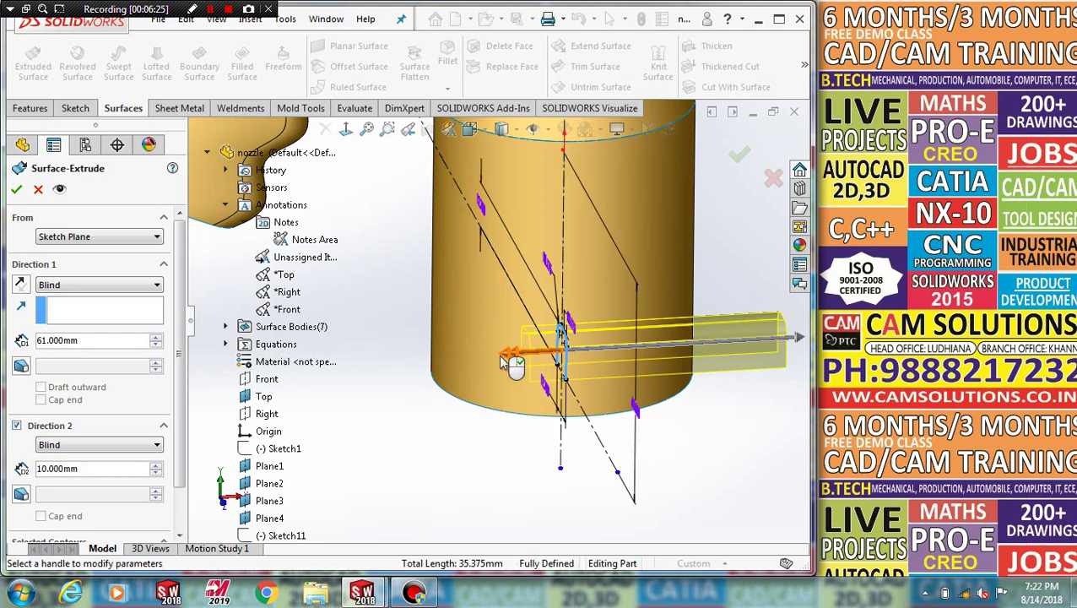
left_click_drag(503, 361, 319, 384)
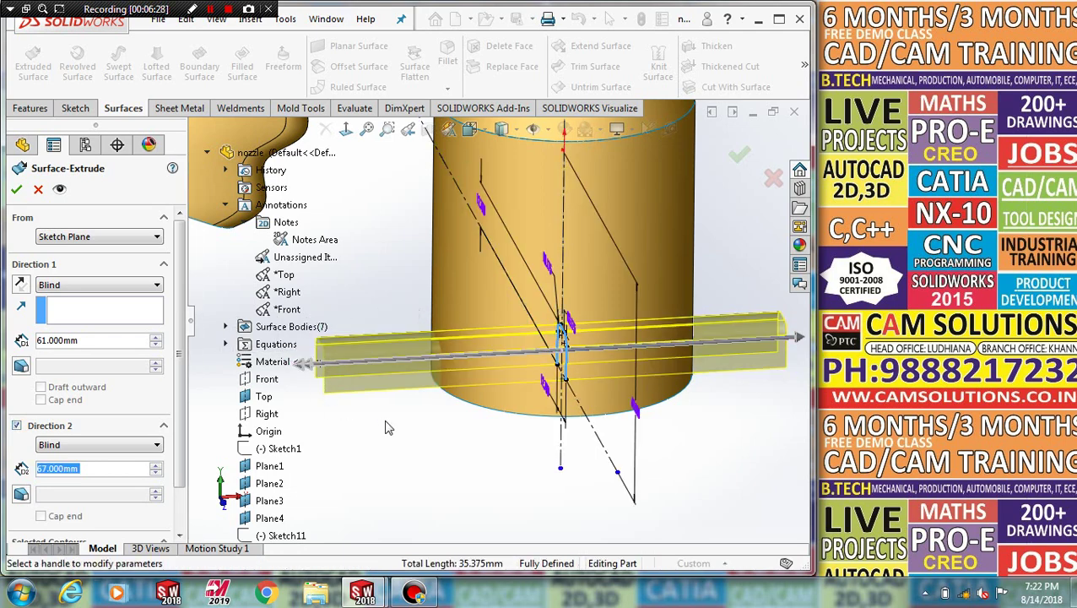
key("Return")
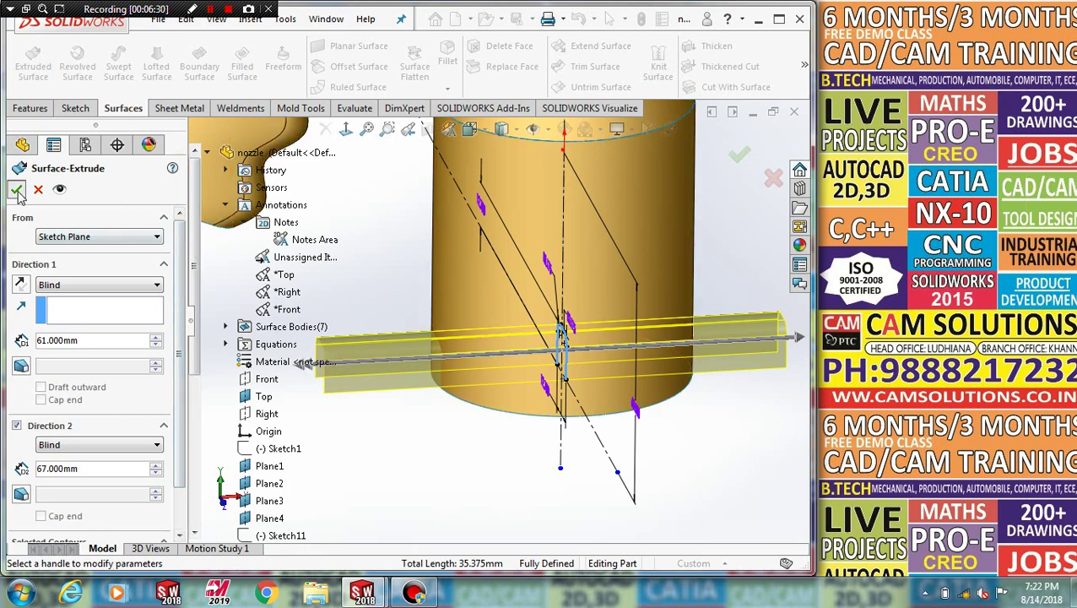
mouse_move(404, 432)
middle_mouse_down()
mouse_move(416, 409)
mouse_move(419, 422)
middle_mouse_up()
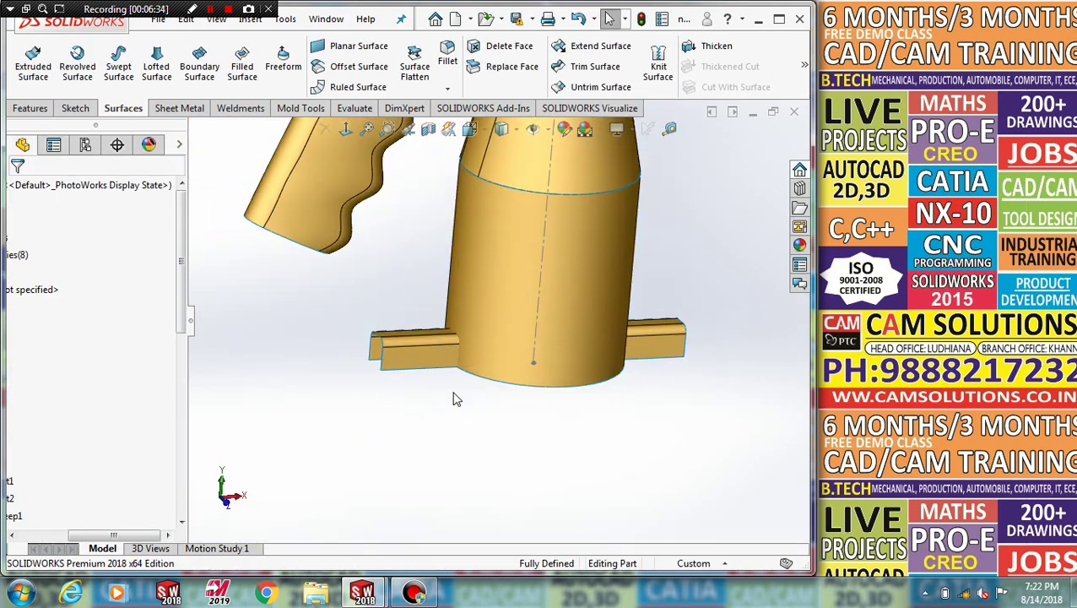
- Set up a Standard trim with Surface-Extrude1 as tool, keeping the tapered cylinder piece
left_click(604, 72)
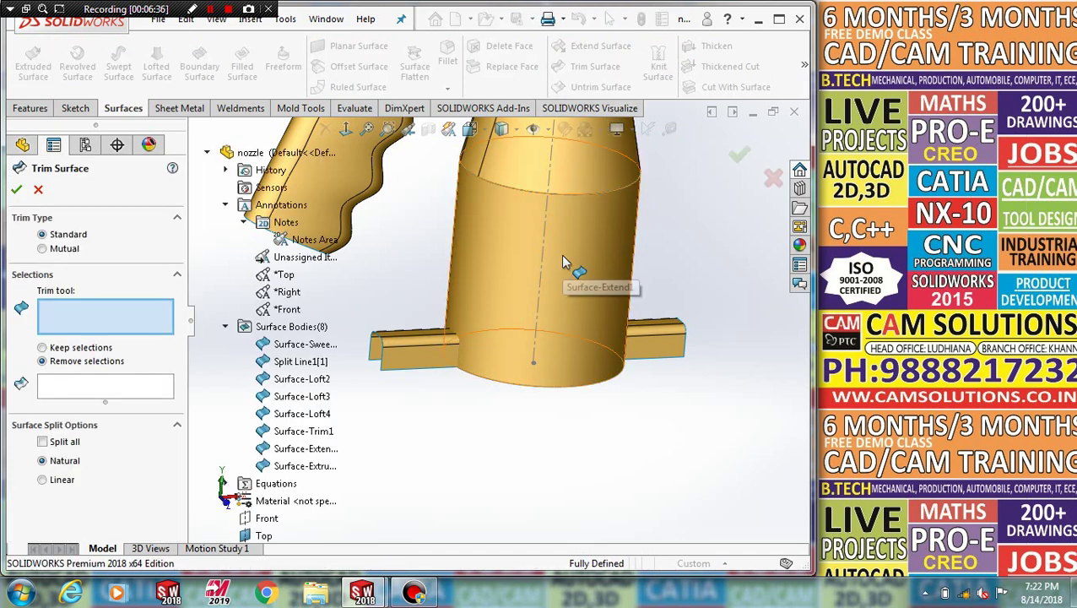
left_click(426, 357)
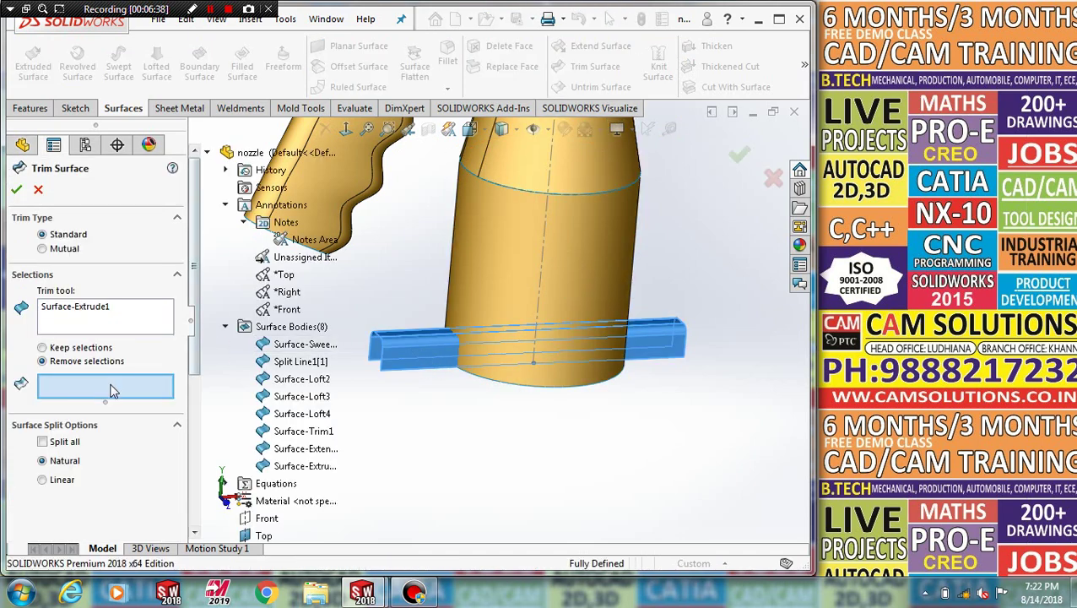
middle_click_drag(433, 448, 448, 372)
middle_click_drag(507, 379, 296, 389)
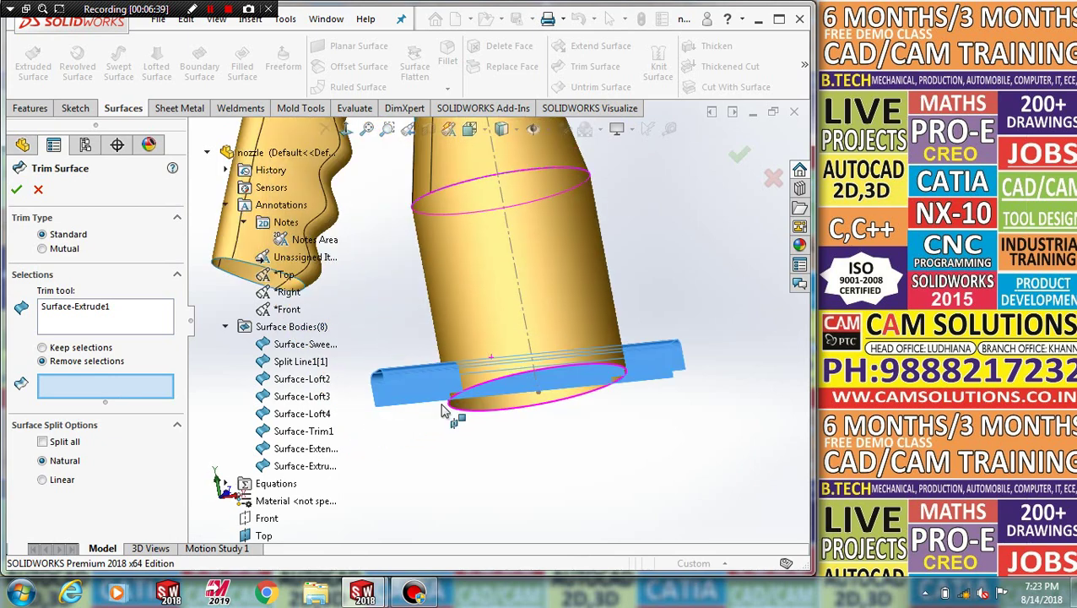
left_click(578, 281)
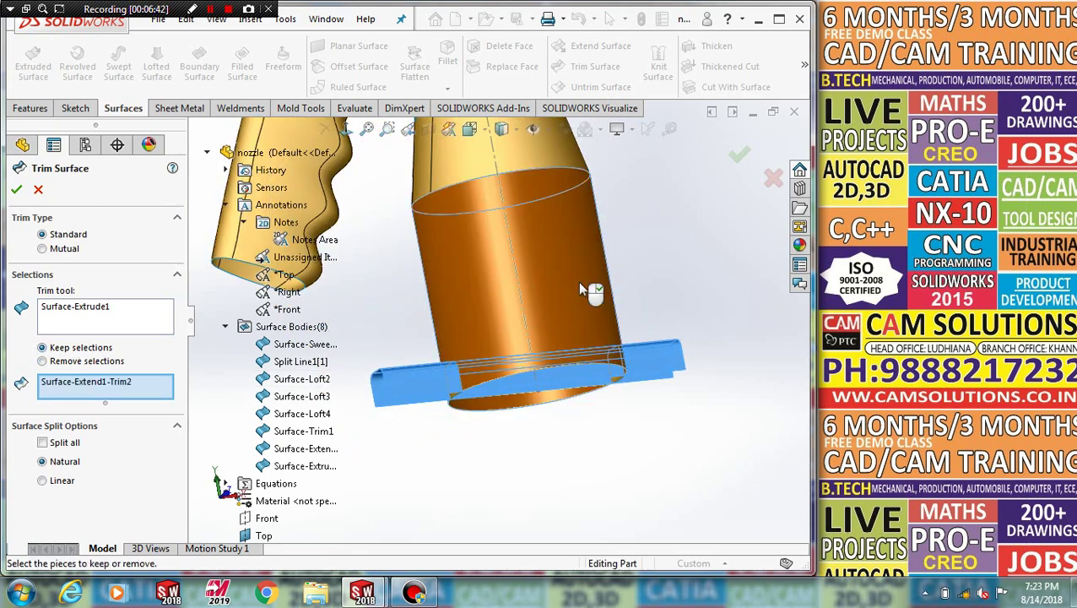
- Apply the trim and hide the Surface-Extrude1 channel surface
left_click(17, 190)
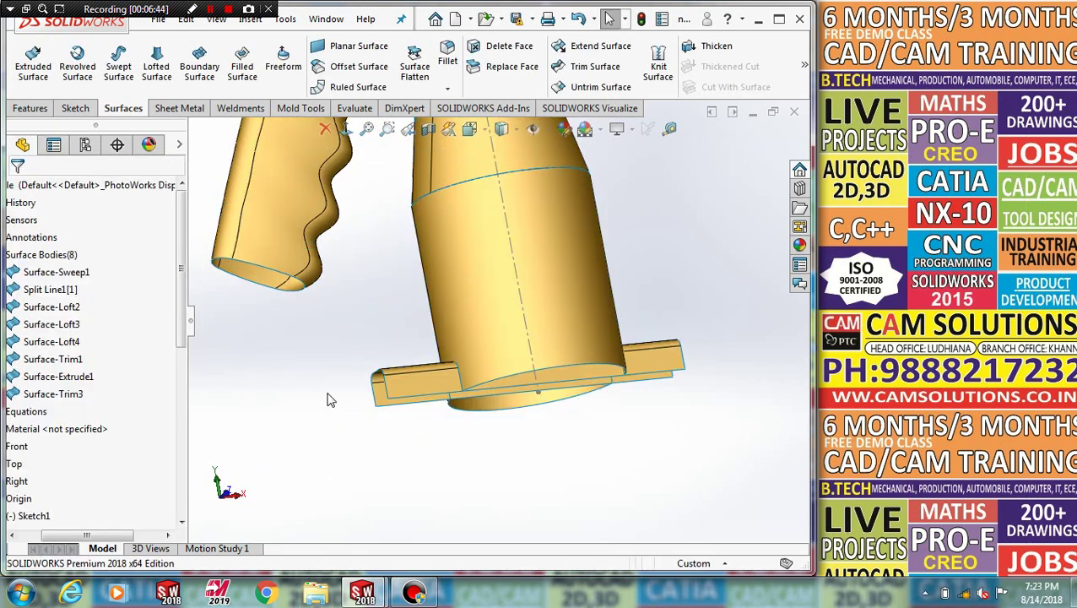
mouse_move(372, 451)
middle_mouse_down()
mouse_move(364, 467)
mouse_move(404, 445)
middle_mouse_up()
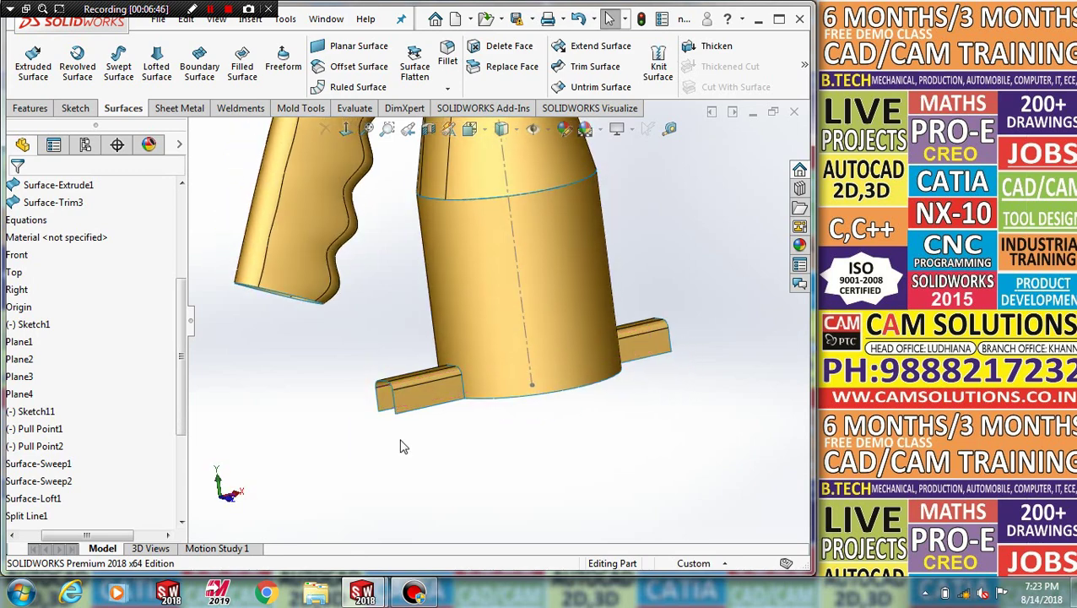
left_click(430, 412)
left_click(509, 363)
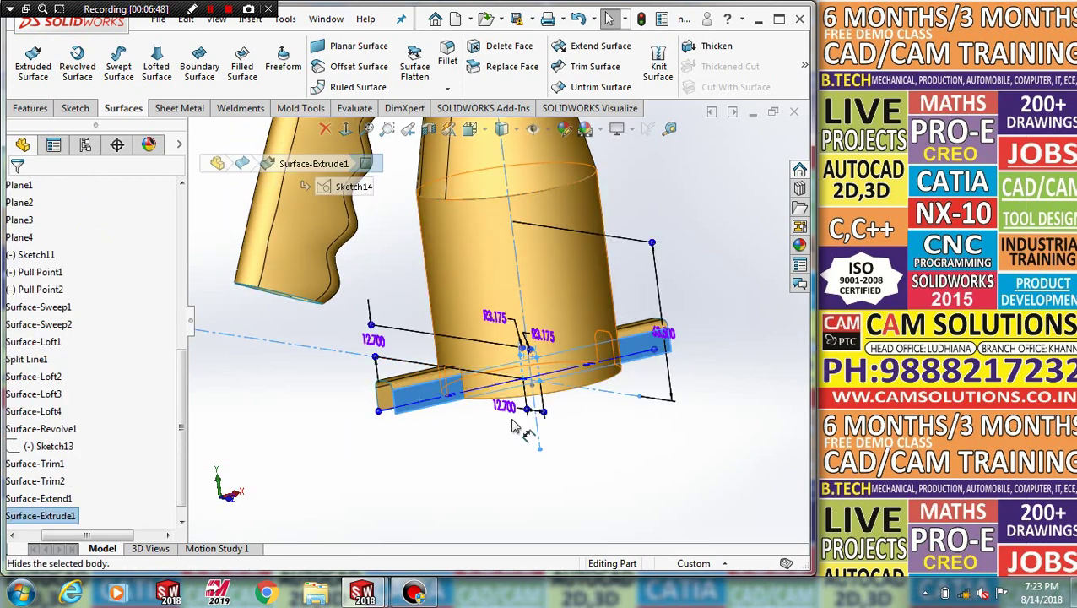
mouse_move(524, 361)
middle_mouse_down()
mouse_move(551, 421)
mouse_move(502, 440)
mouse_move(402, 450)
mouse_move(486, 450)
mouse_move(506, 472)
mouse_move(360, 464)
mouse_move(500, 468)
middle_mouse_up()
scroll(453, 384, "down", 3)
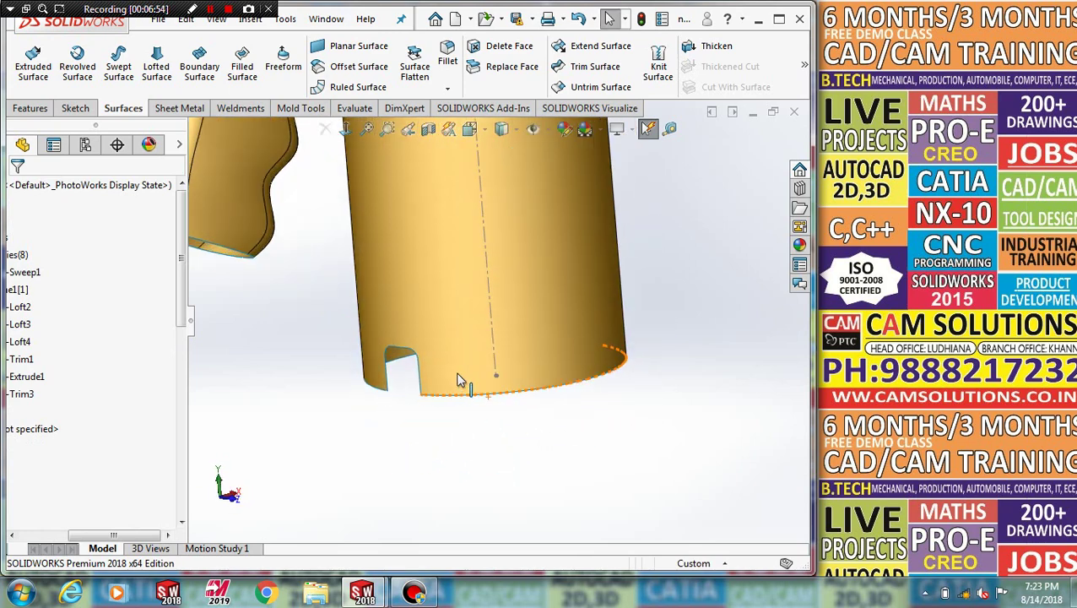
scroll(453, 379, "down", 1)
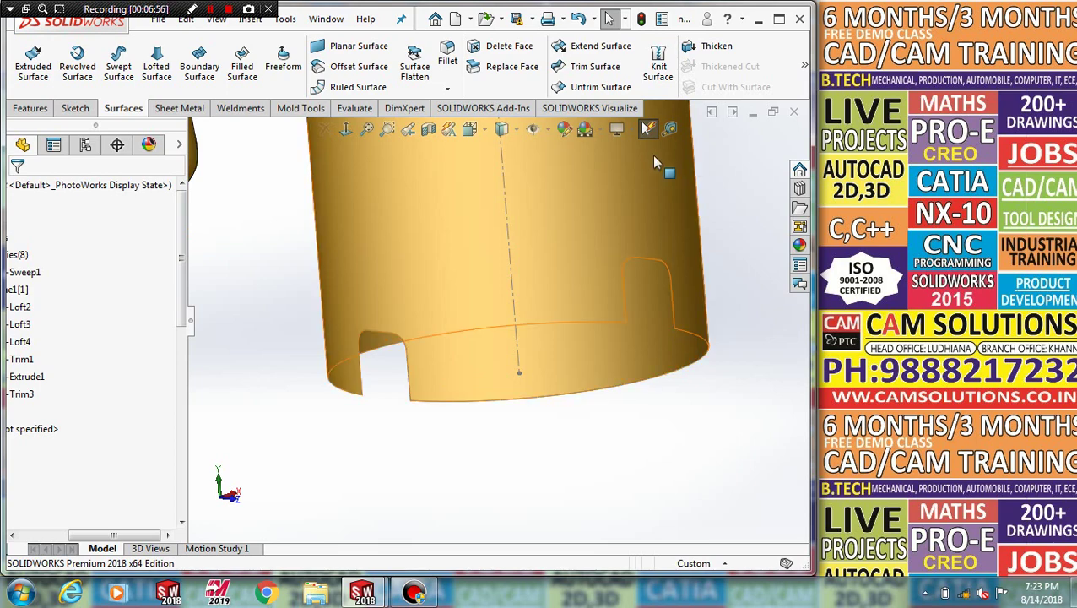
- Fill the notch in the cylinder's lower edge back in with Untrim Surface
left_click(600, 87)
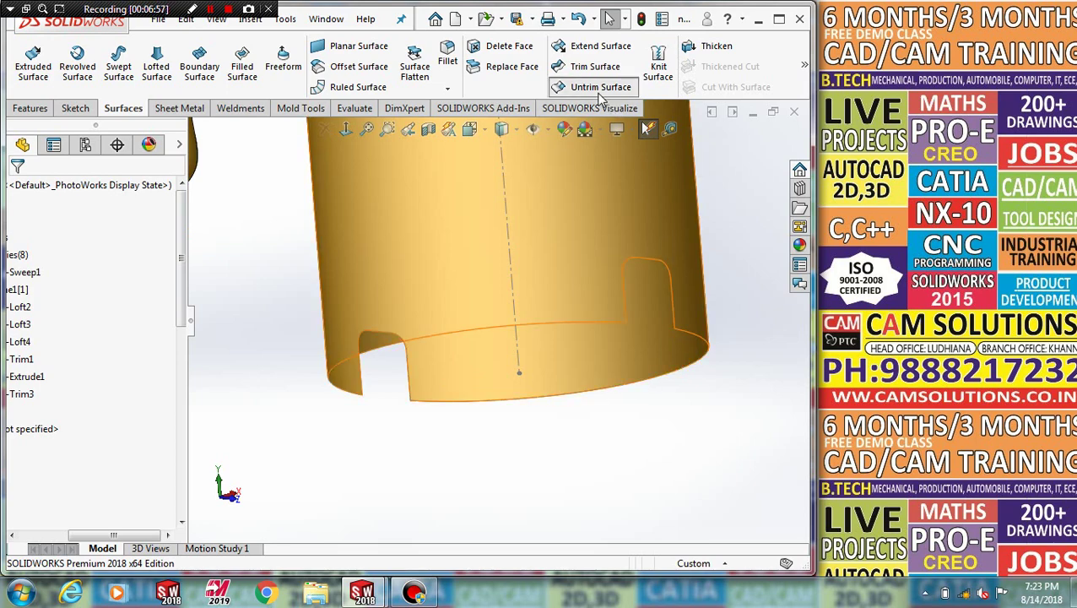
left_click(381, 337)
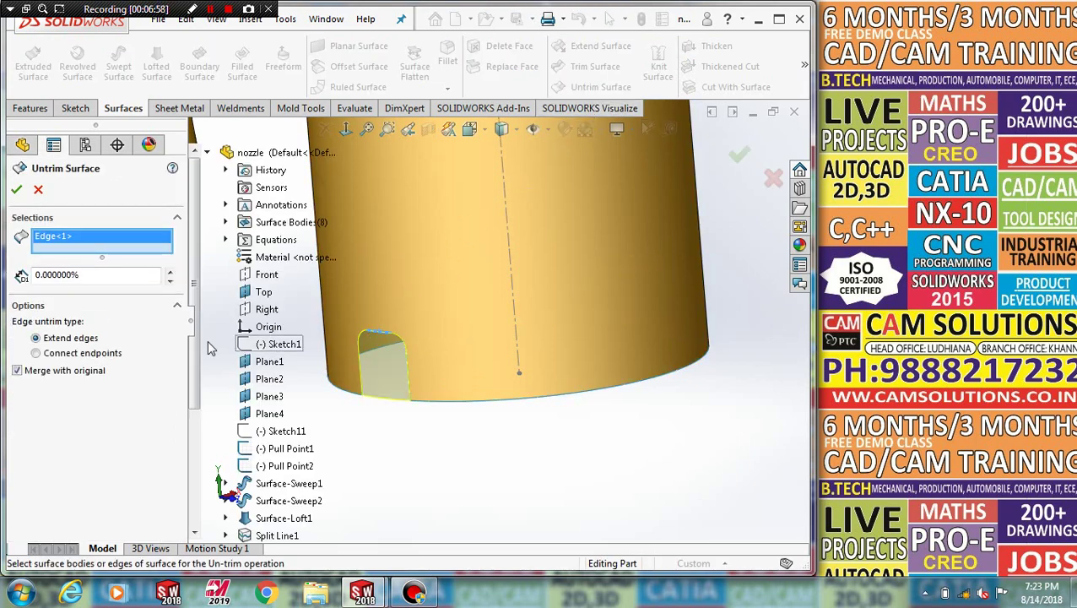
left_click(16, 190)
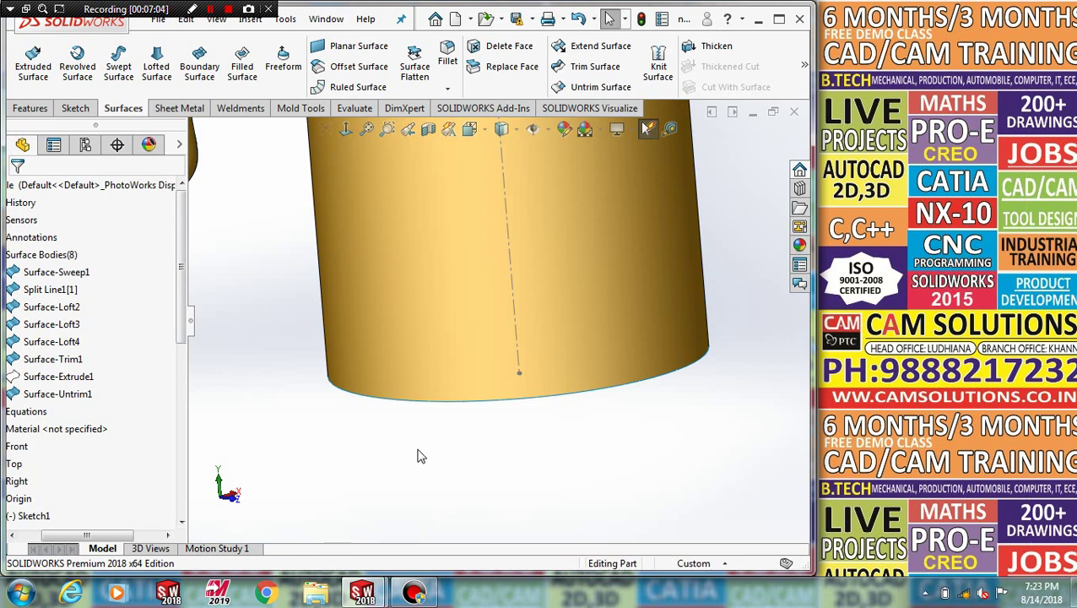
scroll(420, 455, "up", 2)
mouse_move(442, 468)
middle_mouse_down()
mouse_move(620, 403)
mouse_move(496, 389)
mouse_move(512, 414)
mouse_move(640, 353)
middle_mouse_up()
scroll(513, 414, "up", 2)
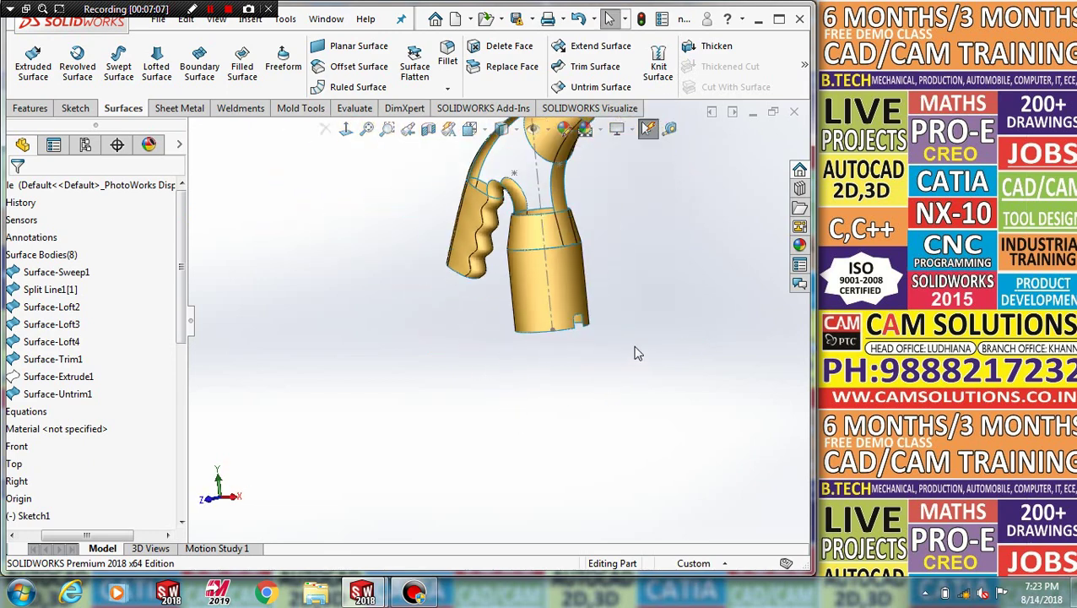
mouse_move(524, 243)
middle_mouse_down()
mouse_move(735, 308)
mouse_move(662, 331)
middle_mouse_up()
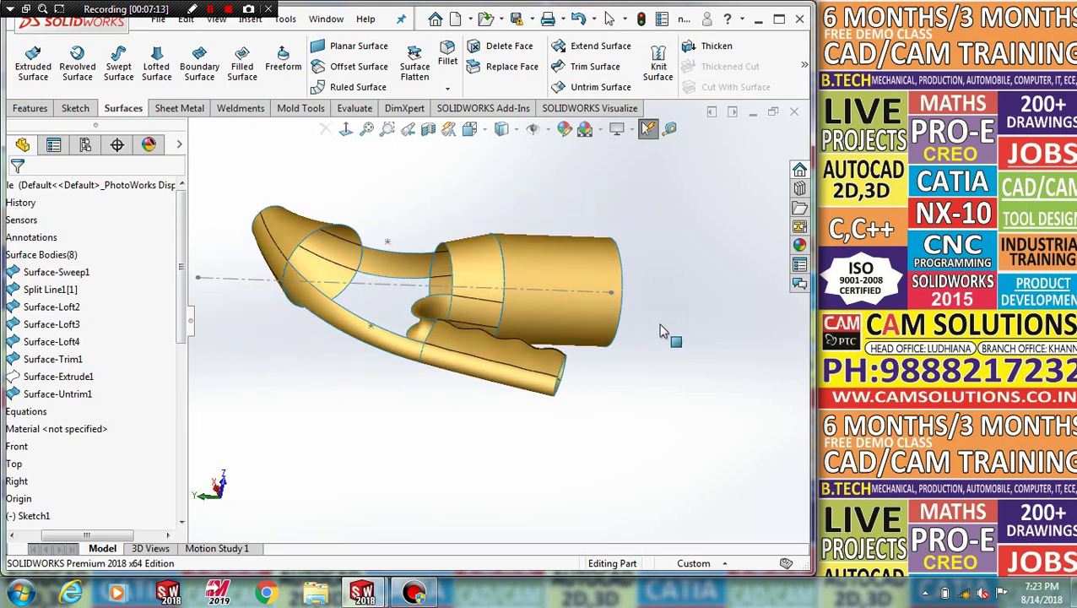
- Select the five boundary edges of the nozzle's open top for a filled surface
left_click(244, 69)
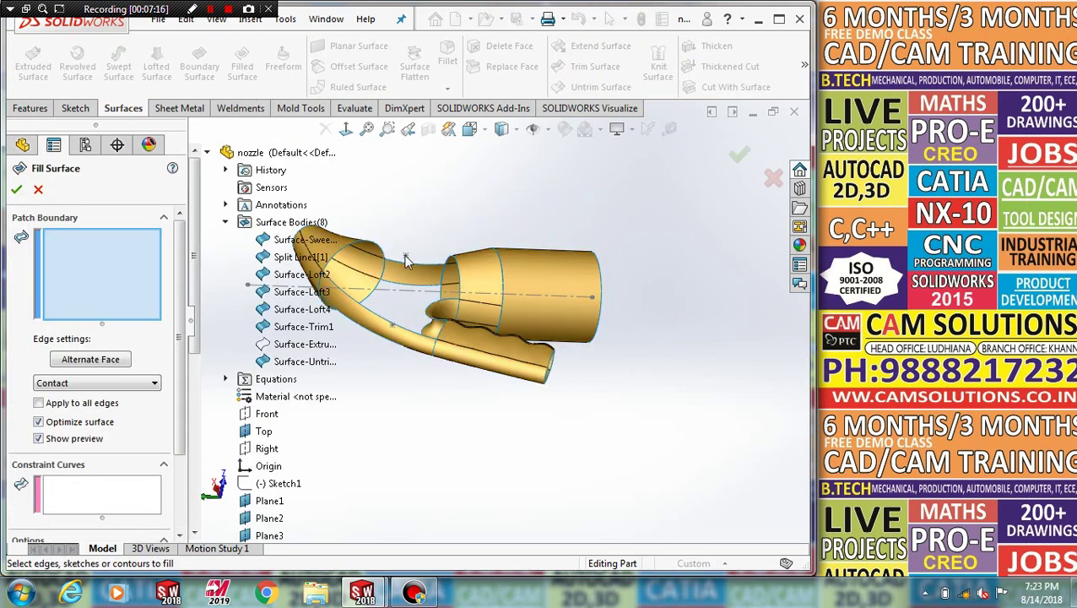
left_click(454, 264)
left_click(463, 300)
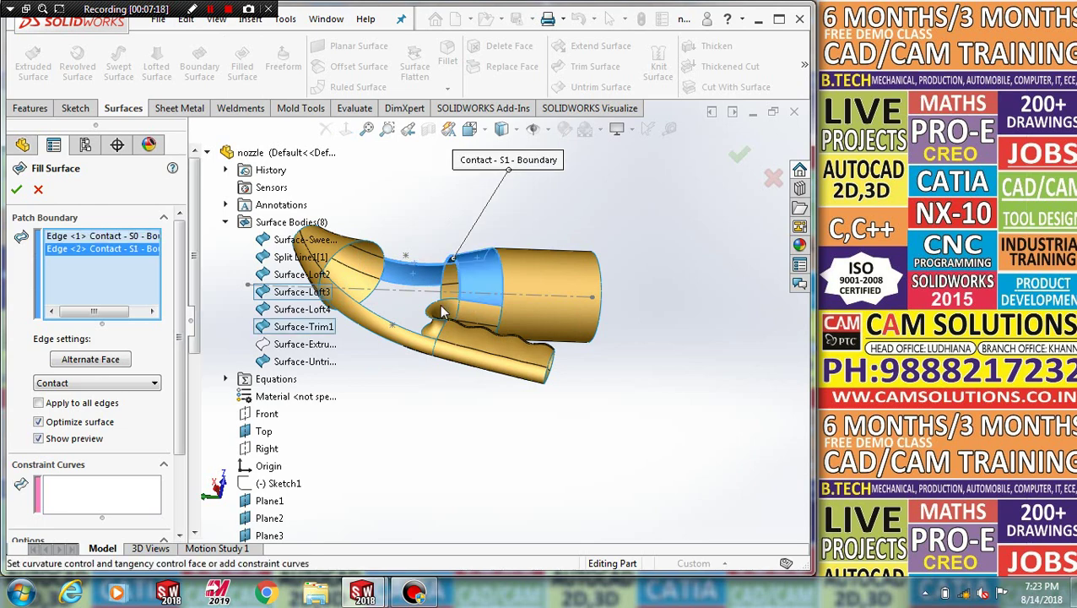
left_click(435, 303)
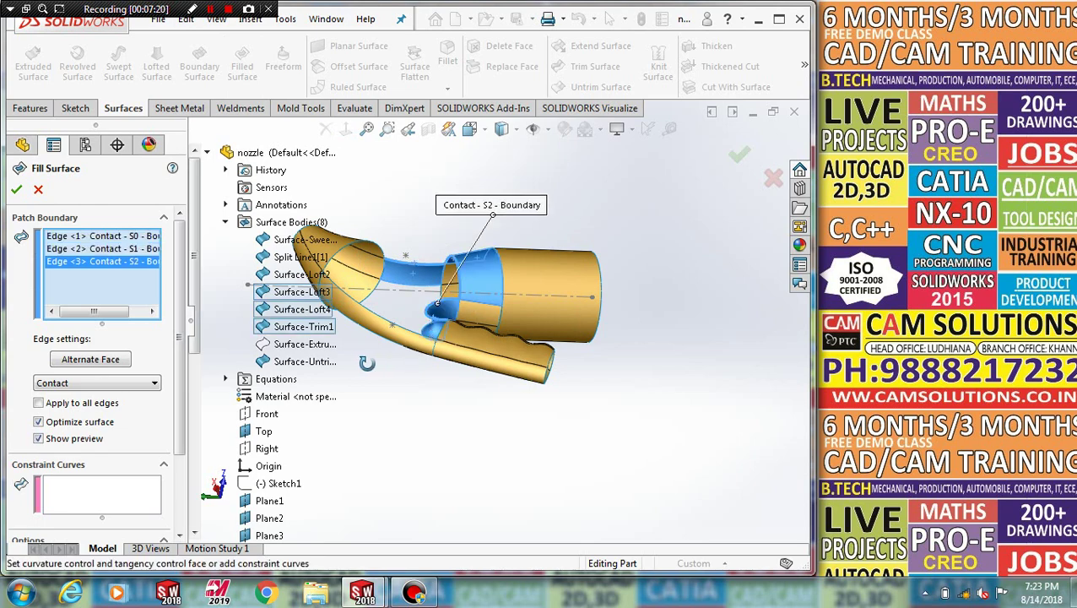
mouse_move(362, 358)
middle_mouse_down()
mouse_move(485, 432)
mouse_move(497, 372)
middle_mouse_up()
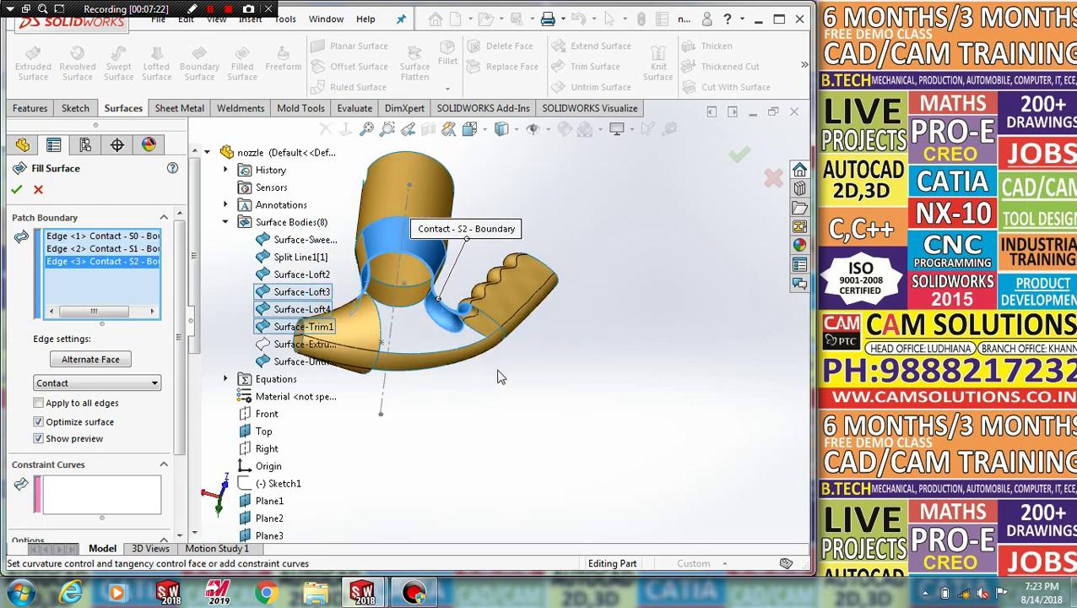
left_click(494, 324)
left_click(437, 356)
middle_click_drag(520, 398, 361, 310)
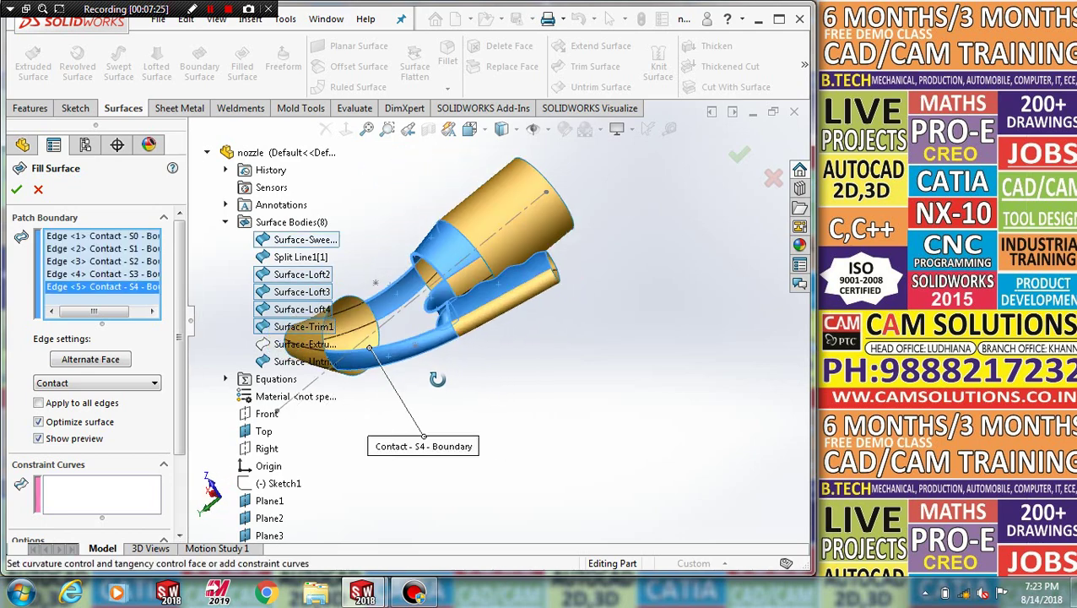
right_click(361, 306)
left_click(512, 378)
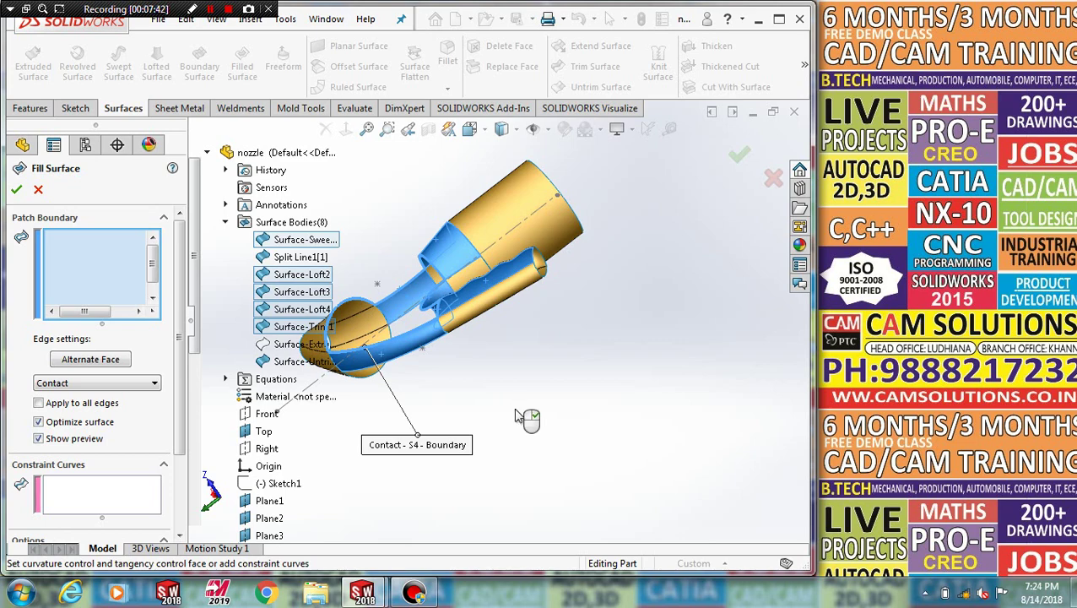
mouse_move(523, 418)
middle_mouse_down()
mouse_move(686, 329)
mouse_move(405, 276)
middle_mouse_up()
scroll(406, 276, "down", 5)
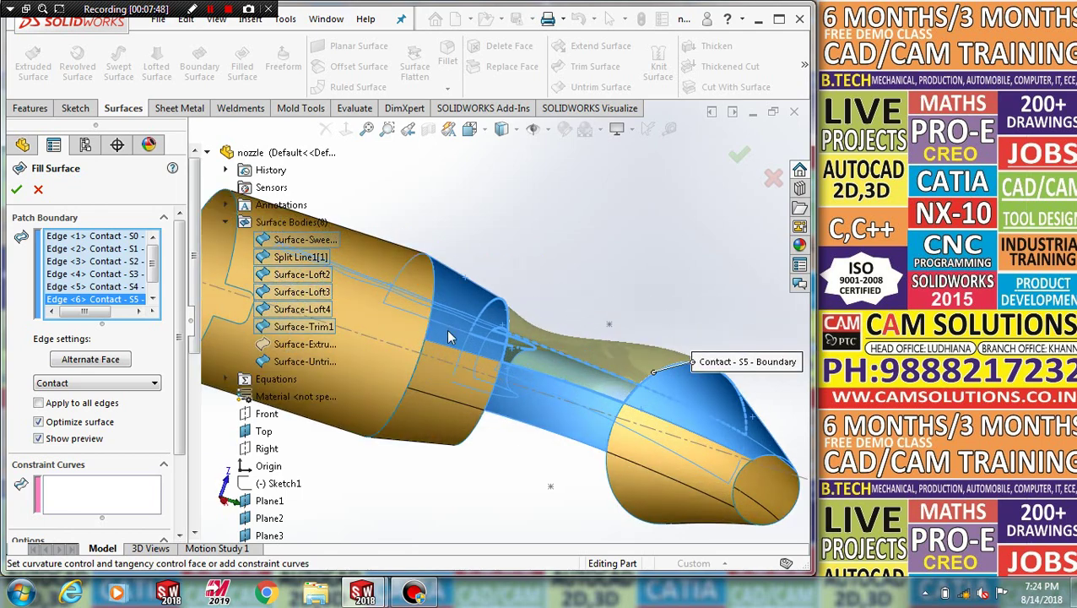
- Make the fill tangent on all edges, add a pull point, and accept Surface-Fill1
left_click(92, 386)
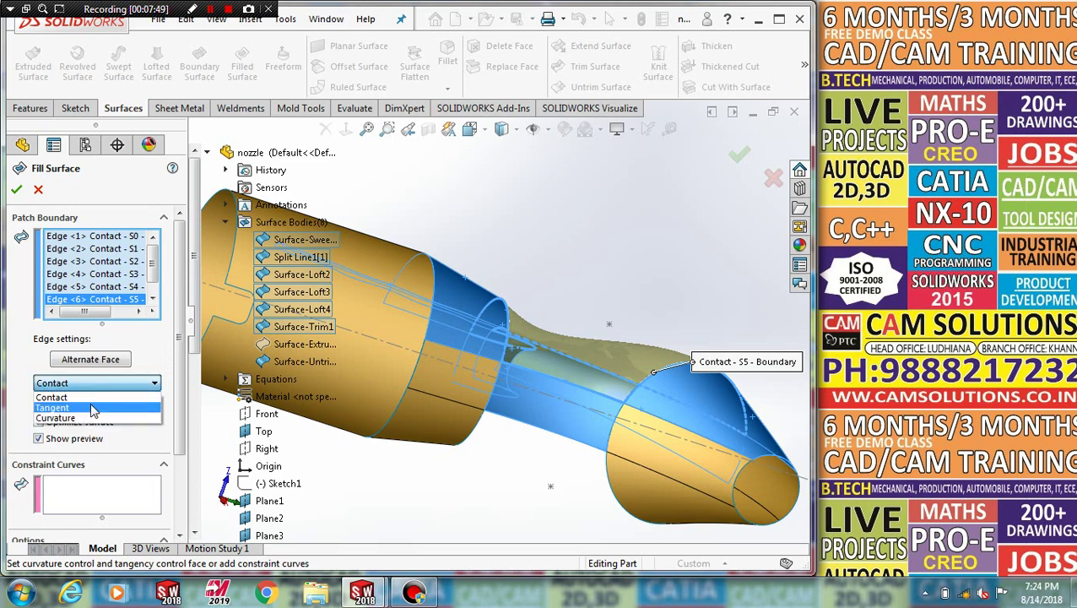
left_click(90, 402)
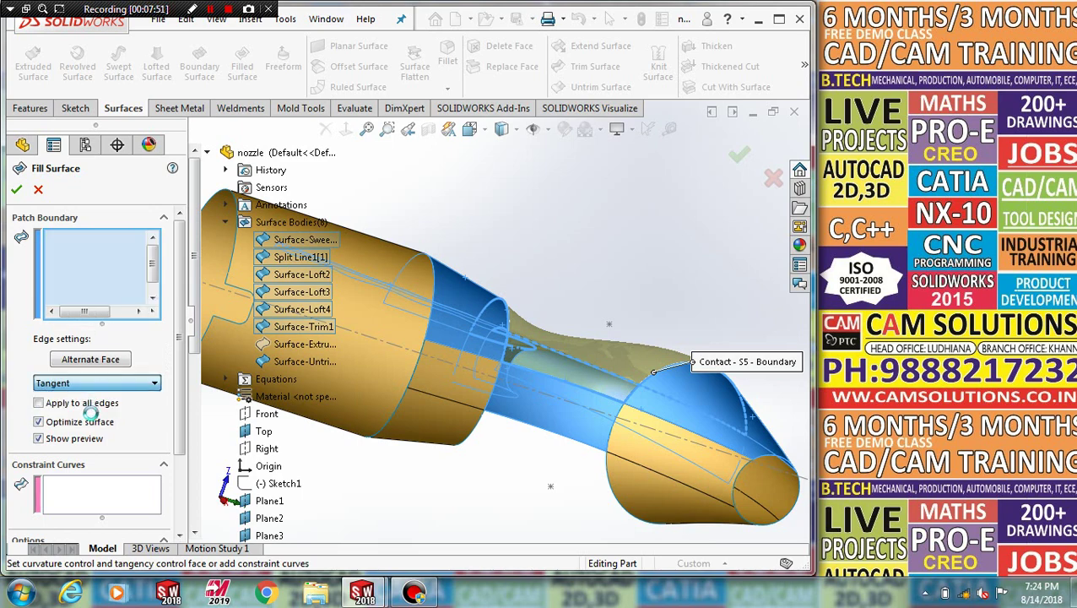
left_click(38, 403)
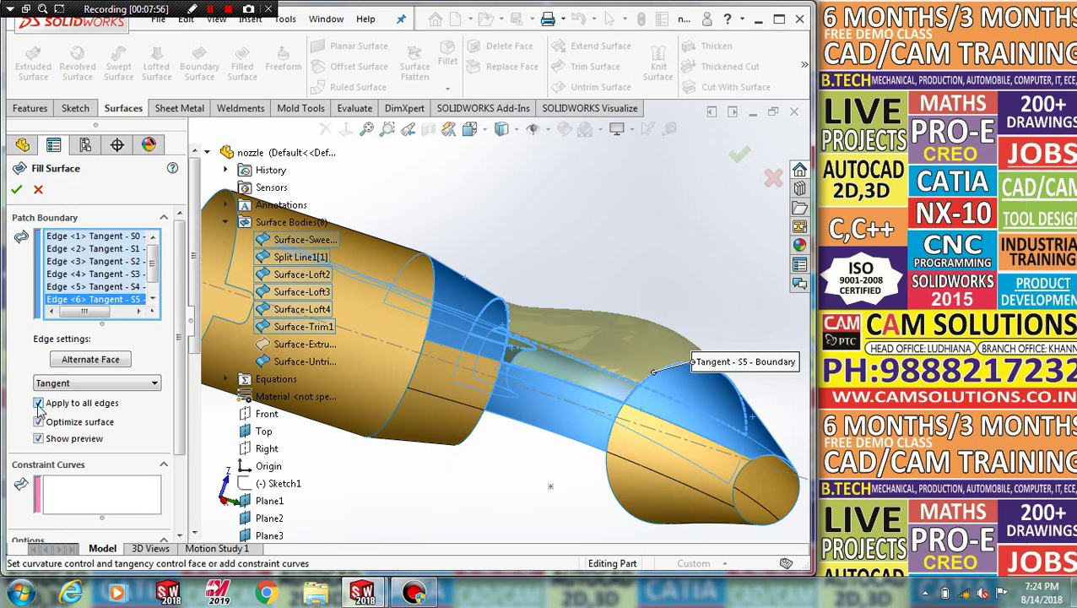
mouse_move(178, 338)
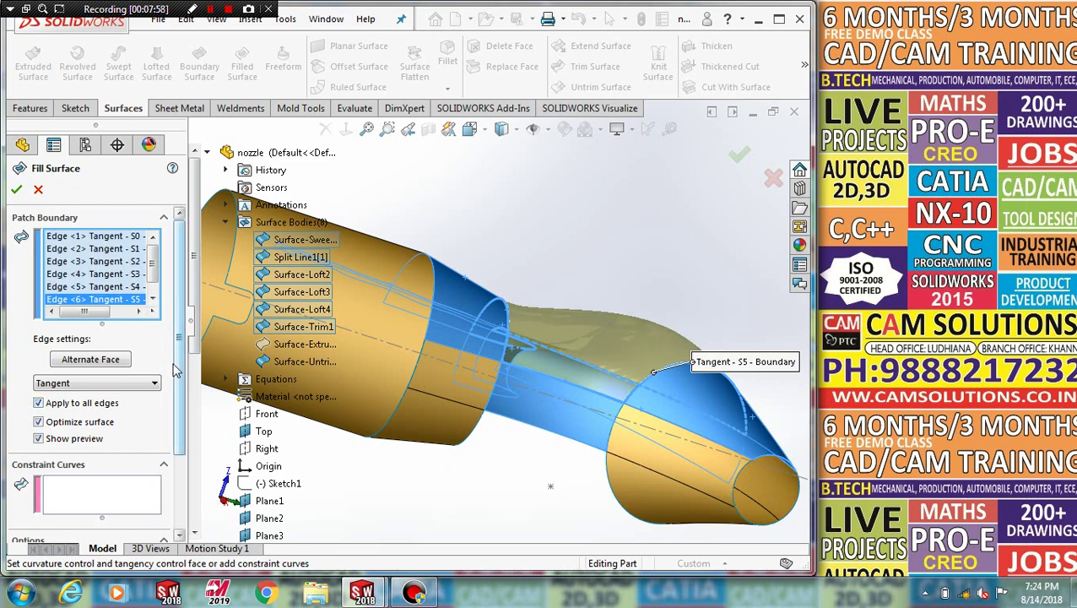
left_click(105, 496)
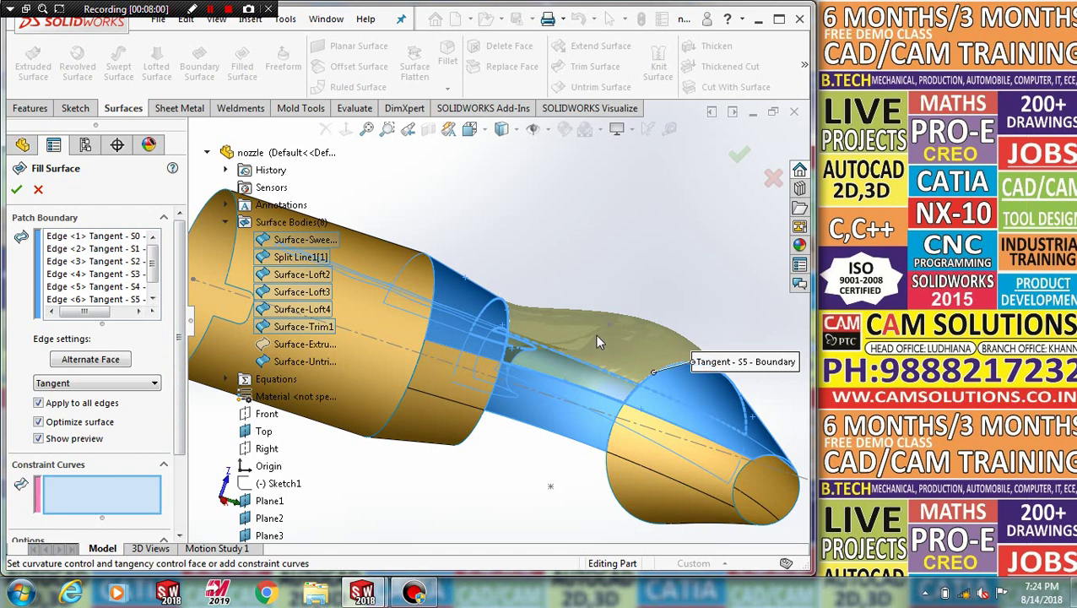
scroll(595, 334, "down", 3)
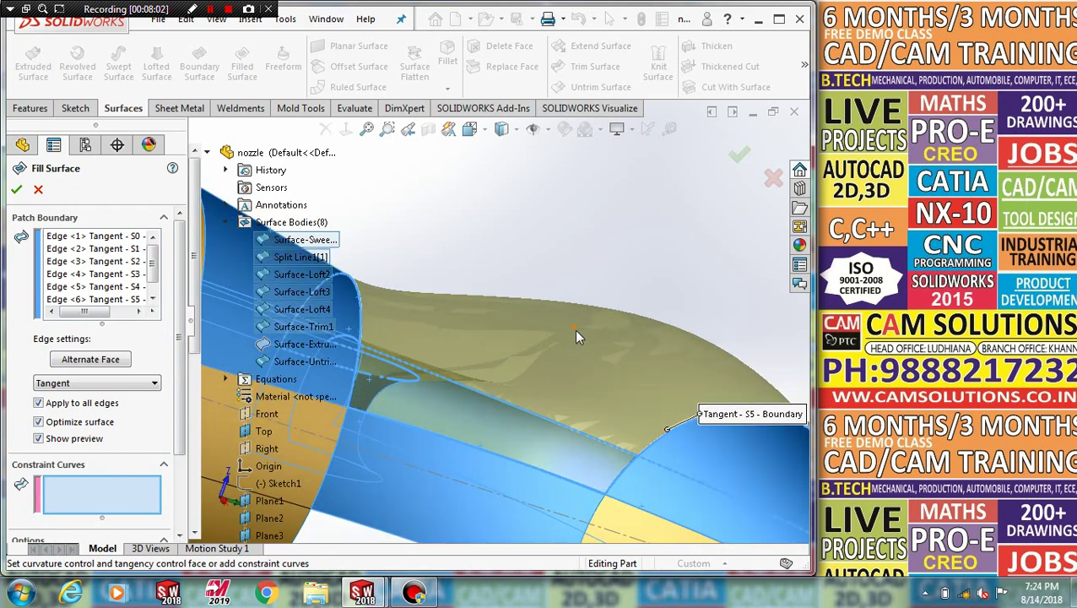
left_click(576, 332)
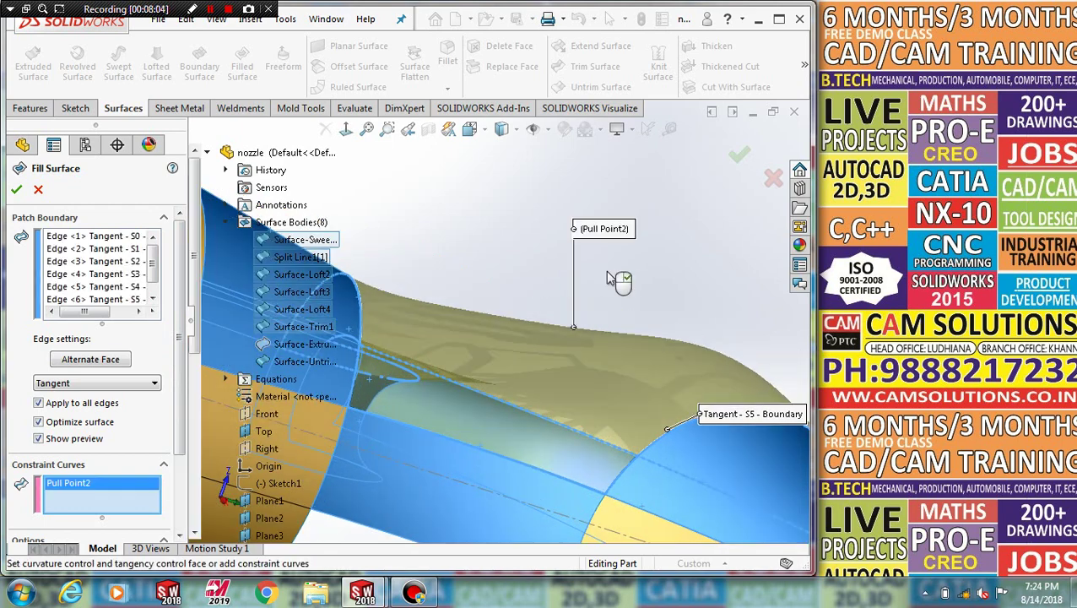
mouse_move(606, 270)
middle_mouse_down()
mouse_move(613, 264)
mouse_move(583, 279)
mouse_move(661, 322)
middle_mouse_up()
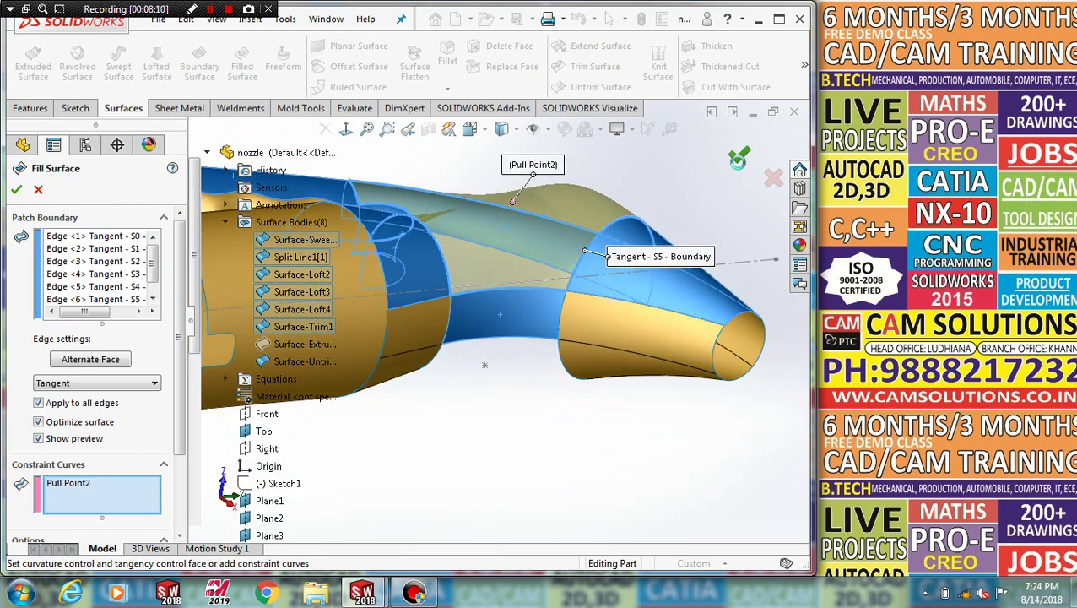
key("Return")
- Select the six boundary edges of the lower channel gap for a second filled surface
scroll(661, 323, "up", 3)
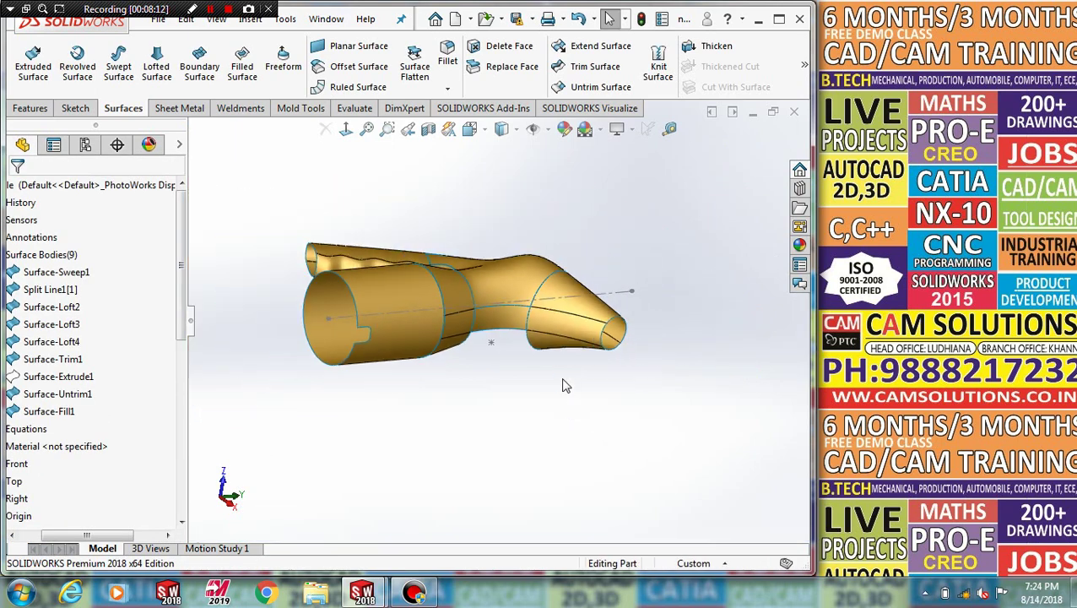
mouse_move(662, 322)
middle_mouse_down()
mouse_move(571, 496)
mouse_move(558, 420)
mouse_move(394, 185)
mouse_move(403, 238)
mouse_move(550, 360)
mouse_move(504, 368)
mouse_move(550, 358)
mouse_move(512, 200)
middle_mouse_up()
scroll(512, 200, "down", 3)
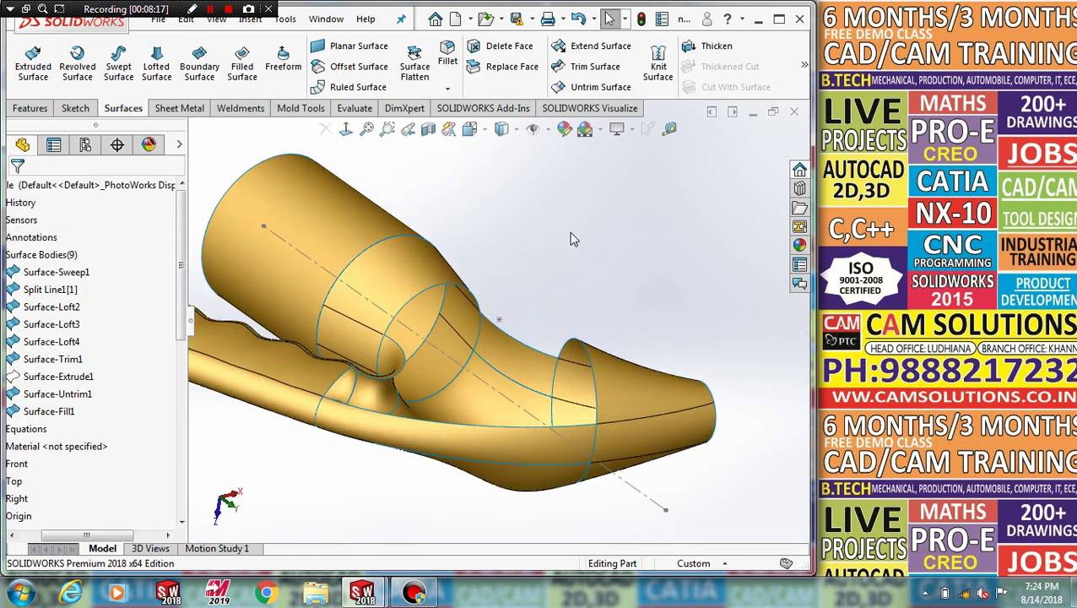
left_click(242, 68)
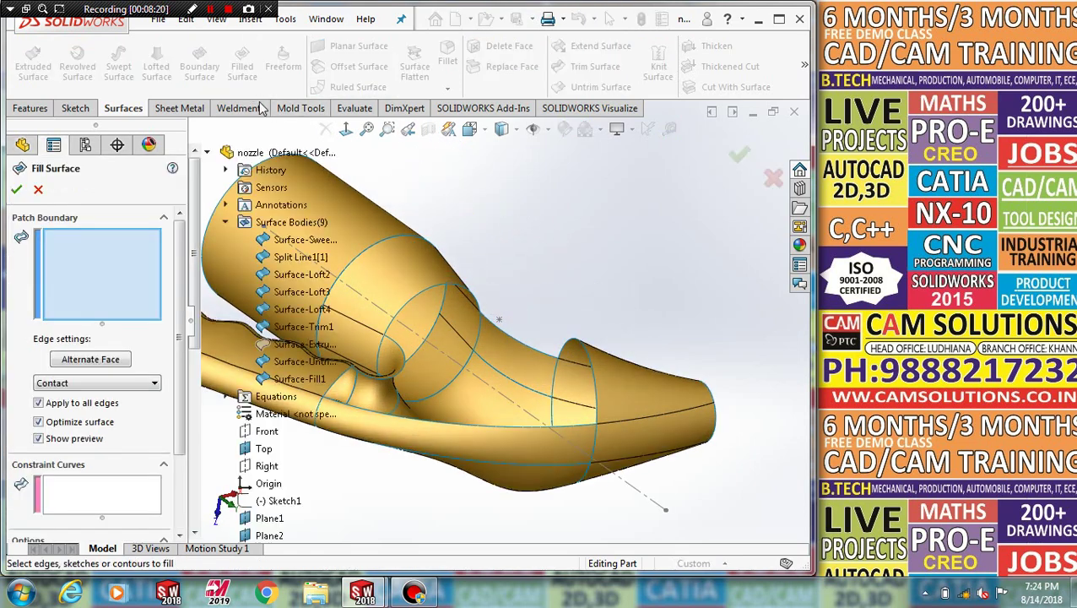
left_click(420, 289)
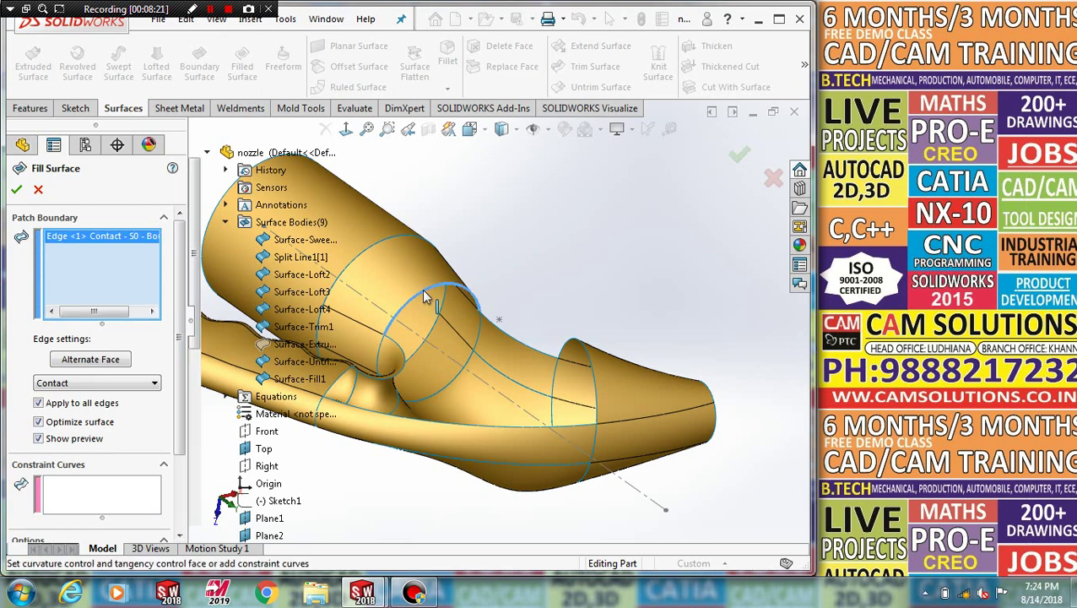
left_click(523, 350)
left_click(532, 384)
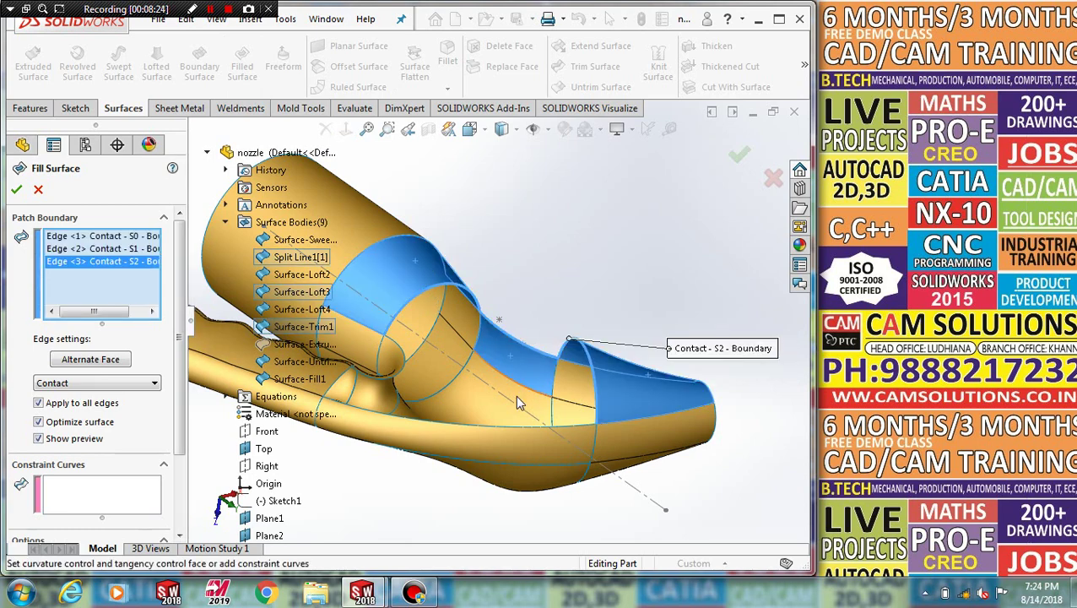
left_click(499, 429)
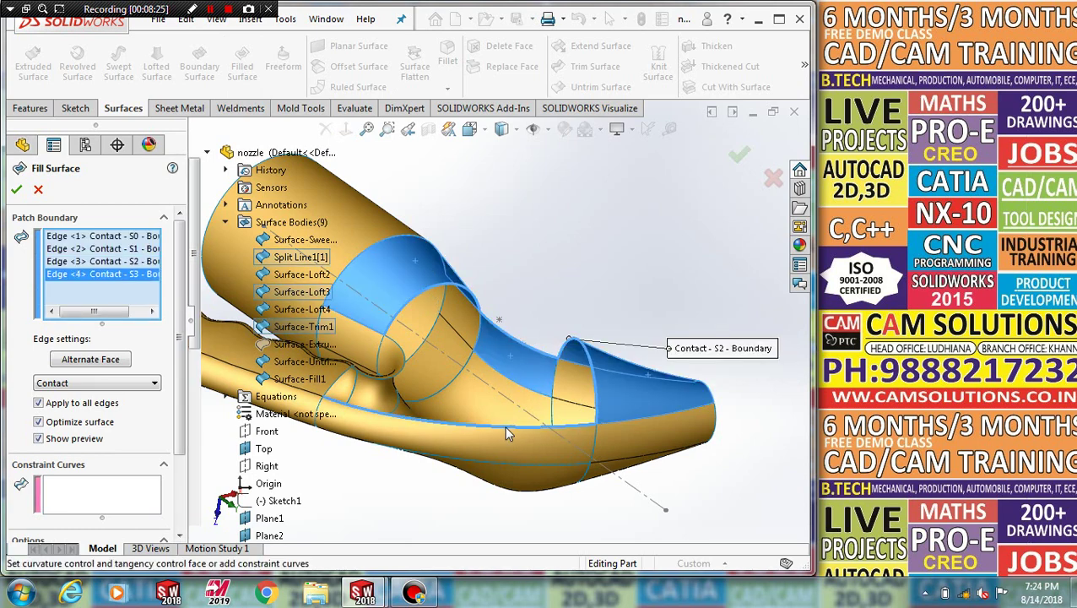
left_click(334, 388)
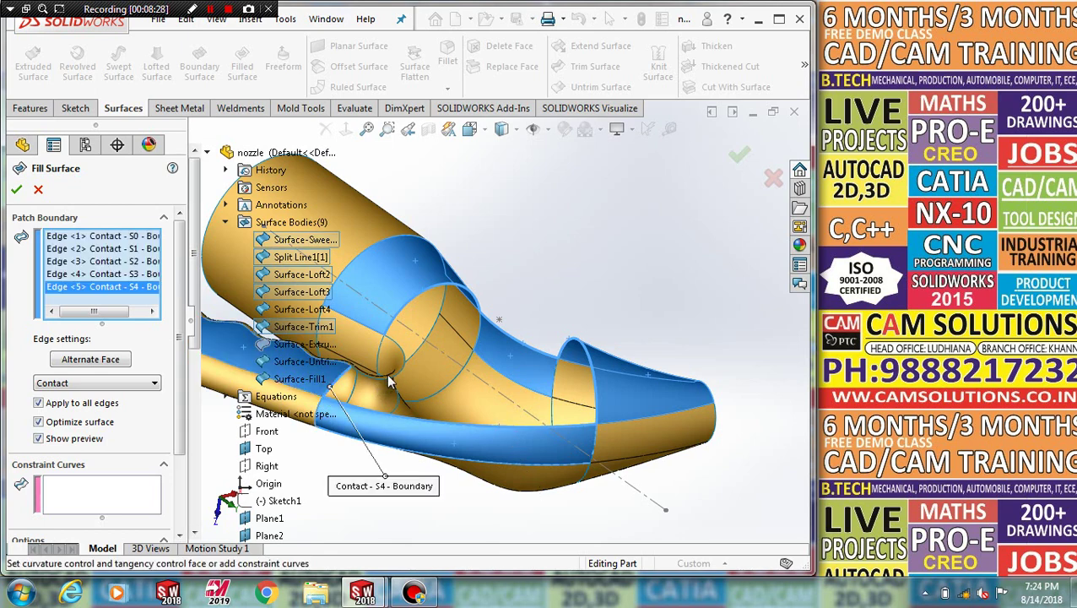
left_click(393, 384)
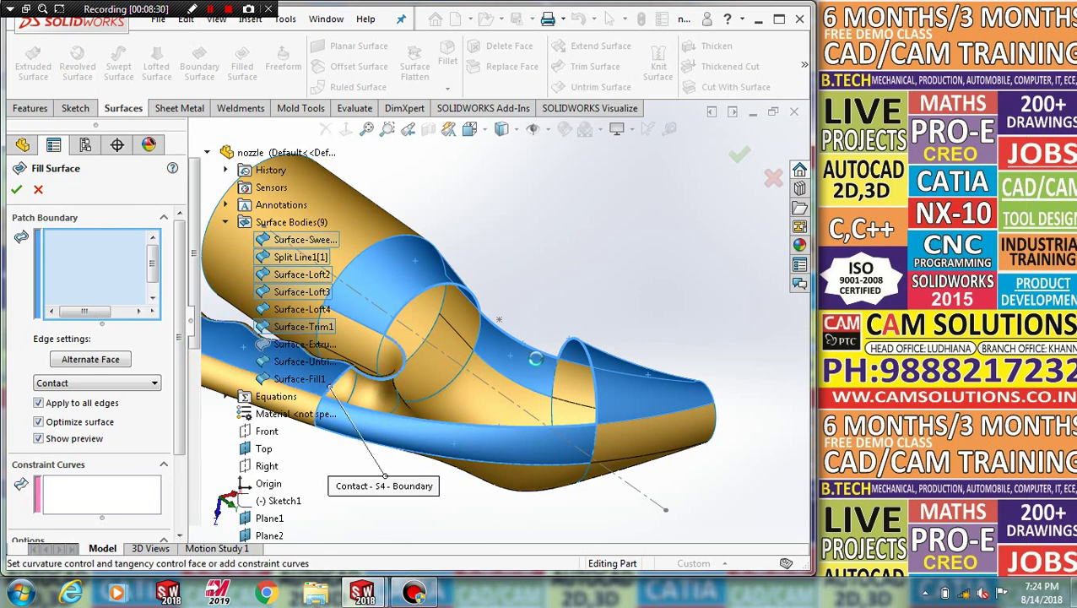
middle_click_drag(615, 265, 583, 249)
- Make the fill tangent with a pull point, accept Surface-Fill2, and start a planar surface
left_click(124, 385)
left_click(105, 408)
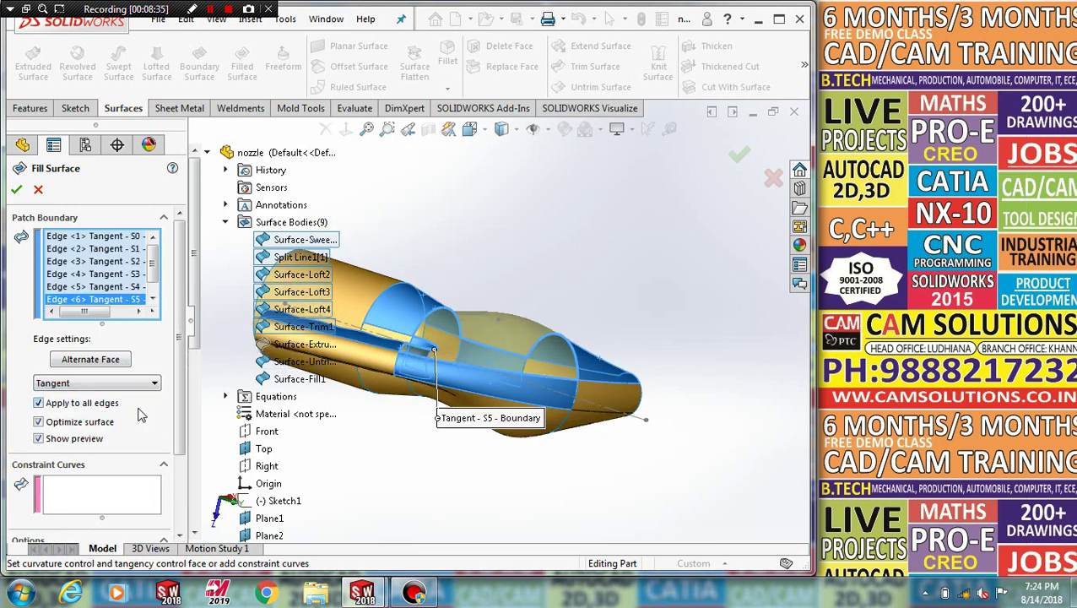
left_click(44, 508)
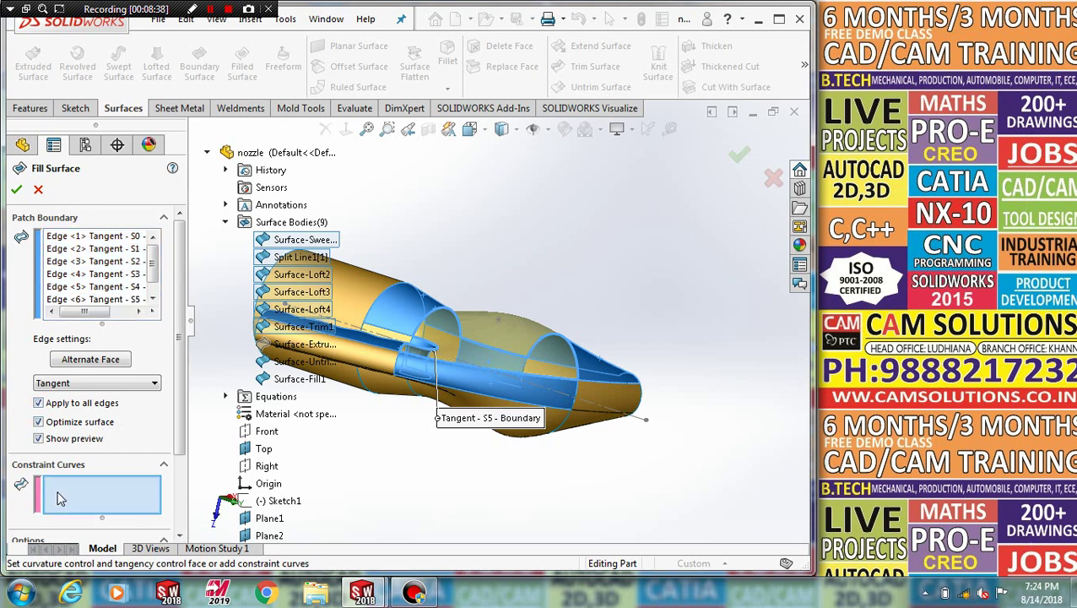
left_click(496, 318)
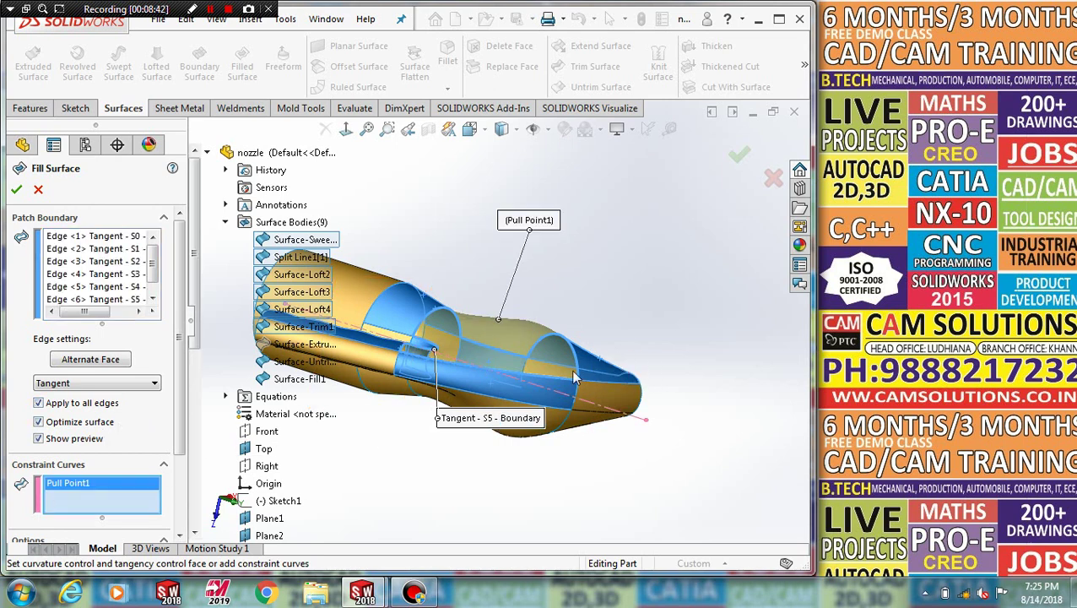
middle_click_drag(574, 377, 572, 357)
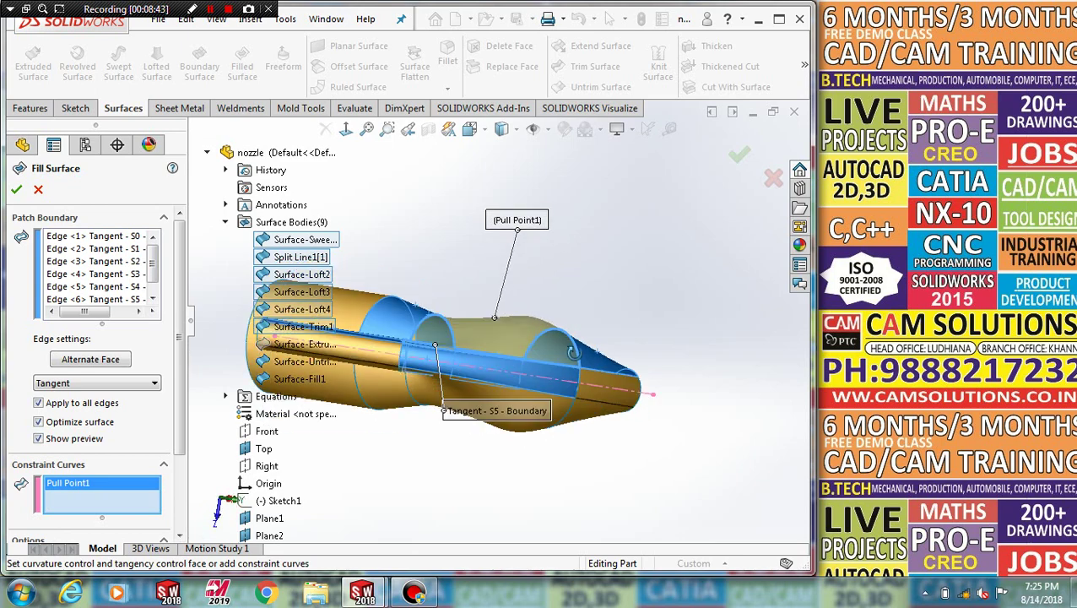
left_click(740, 158)
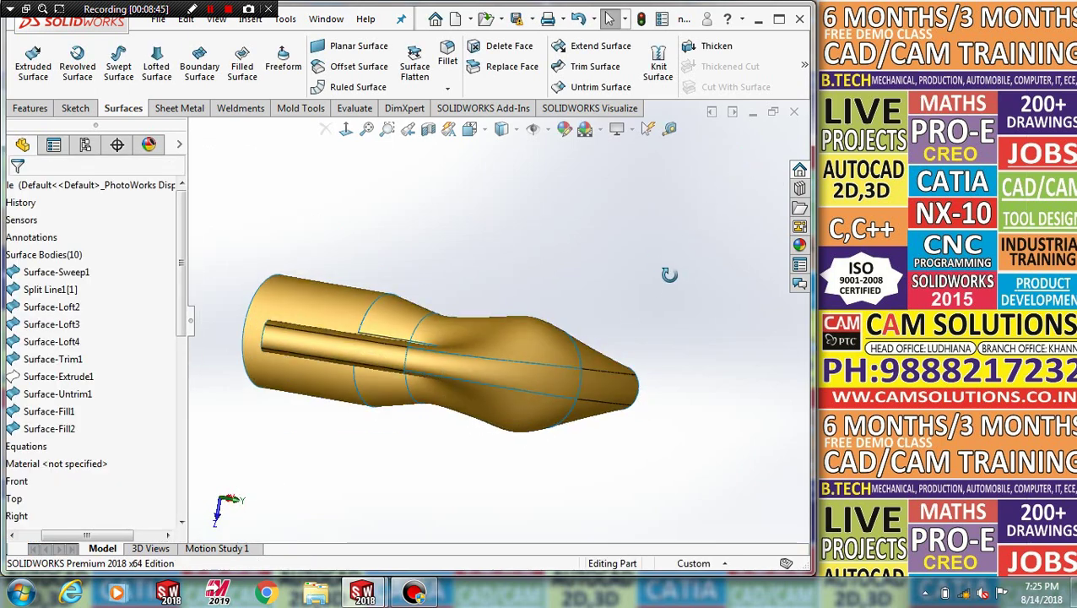
mouse_move(668, 275)
middle_mouse_down()
mouse_move(659, 414)
mouse_move(615, 423)
mouse_move(500, 510)
mouse_move(363, 374)
middle_mouse_up()
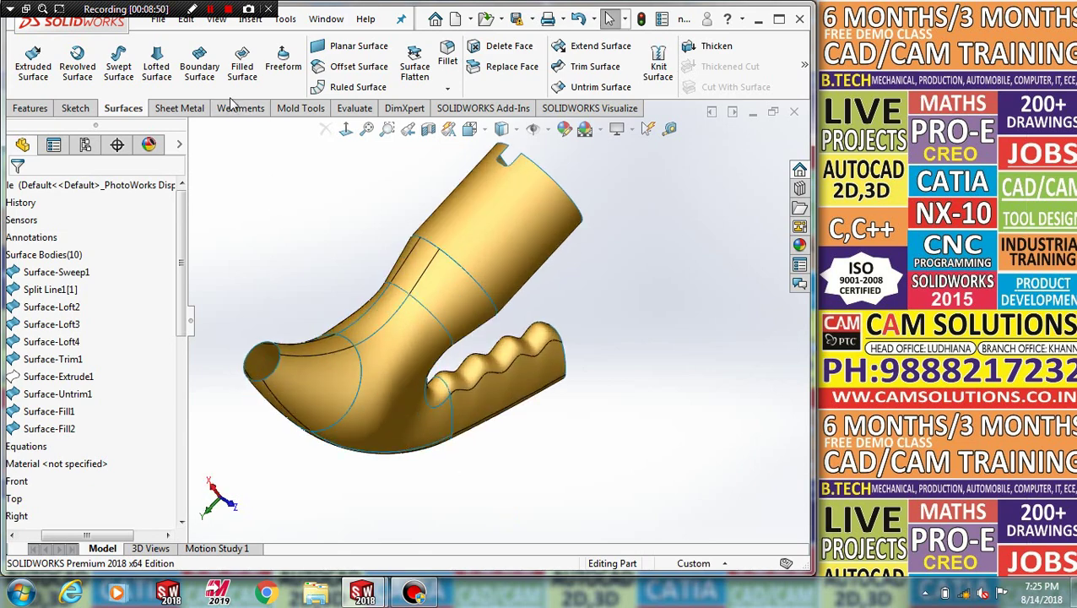
left_click(353, 46)
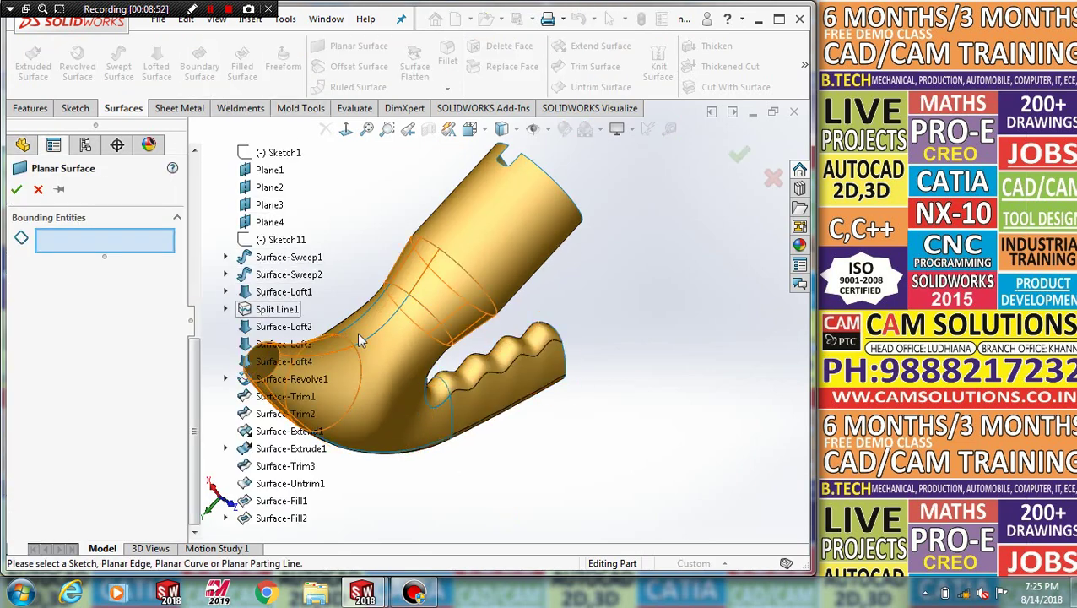
- Cap the spout's round end with a planar surface bounded by its four edges
scroll(357, 332, "up", 3)
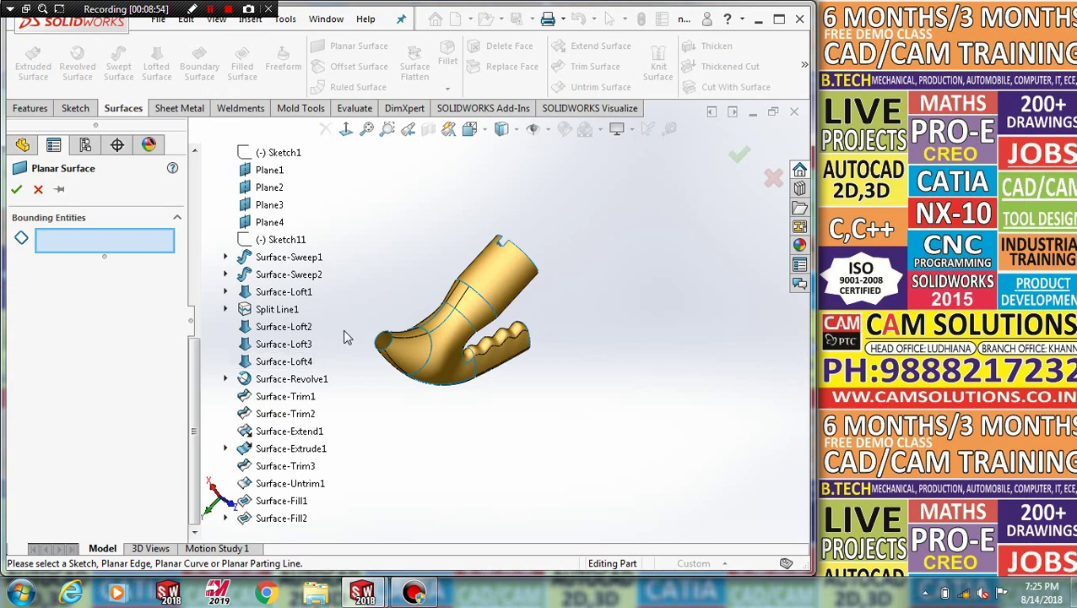
left_click(381, 342)
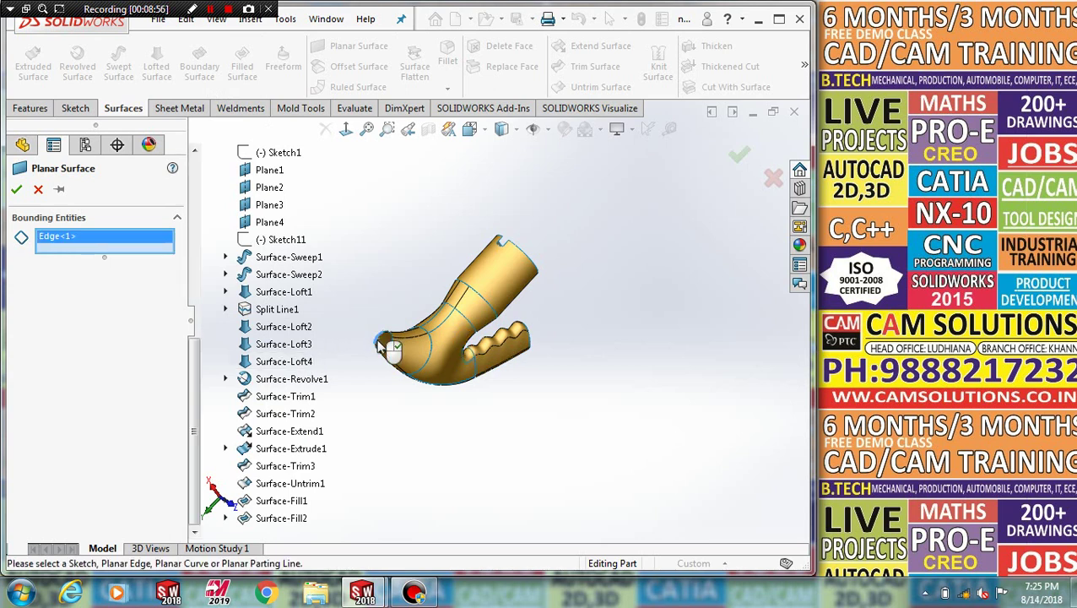
scroll(388, 342, "down", 3)
scroll(468, 314, "down", 3)
left_click(496, 270)
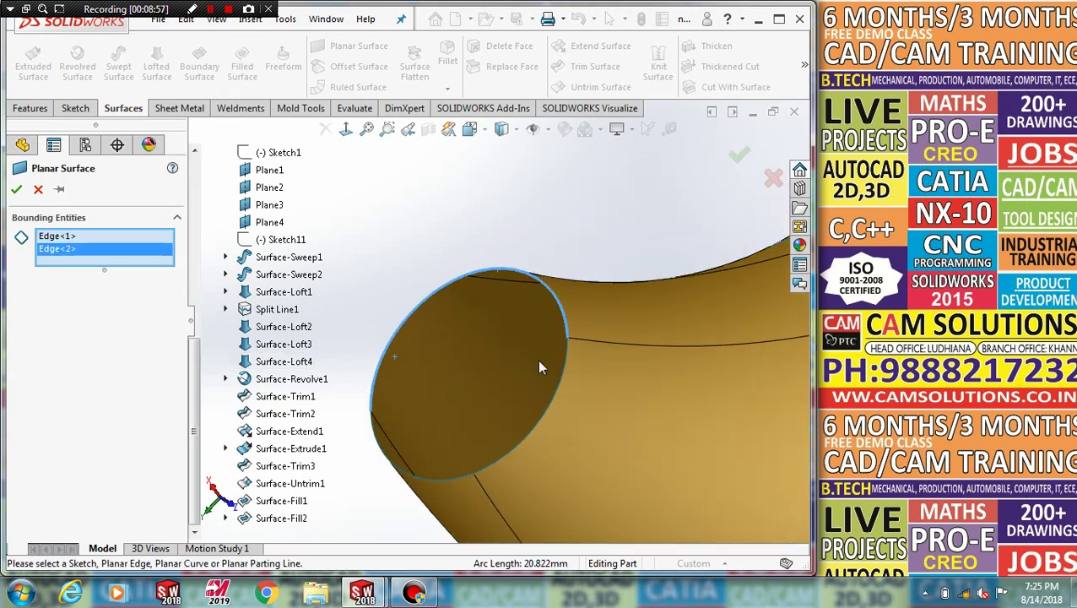
left_click(552, 397)
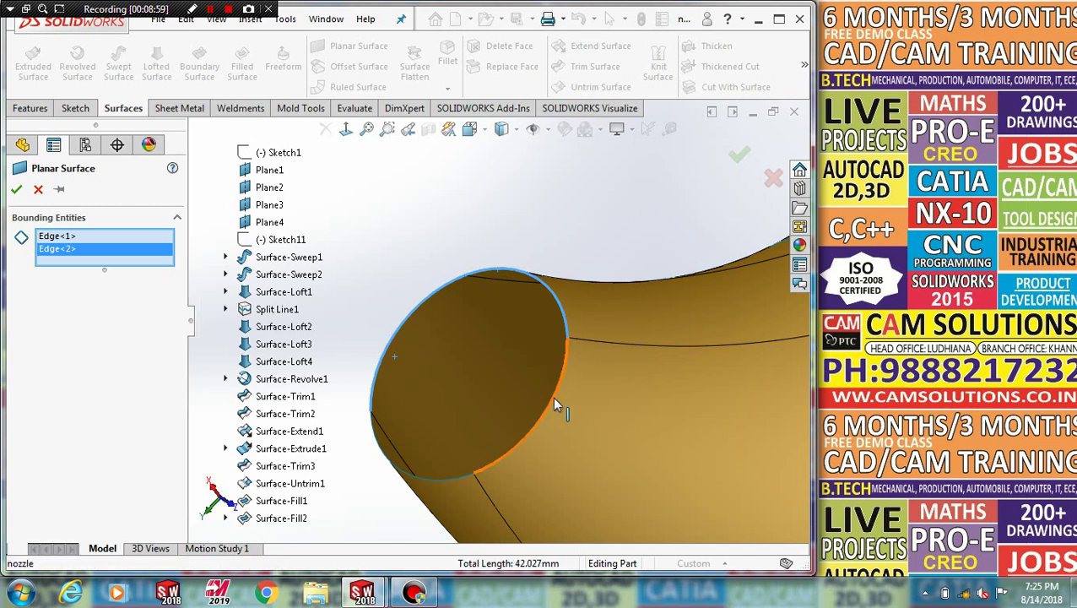
left_click(452, 479)
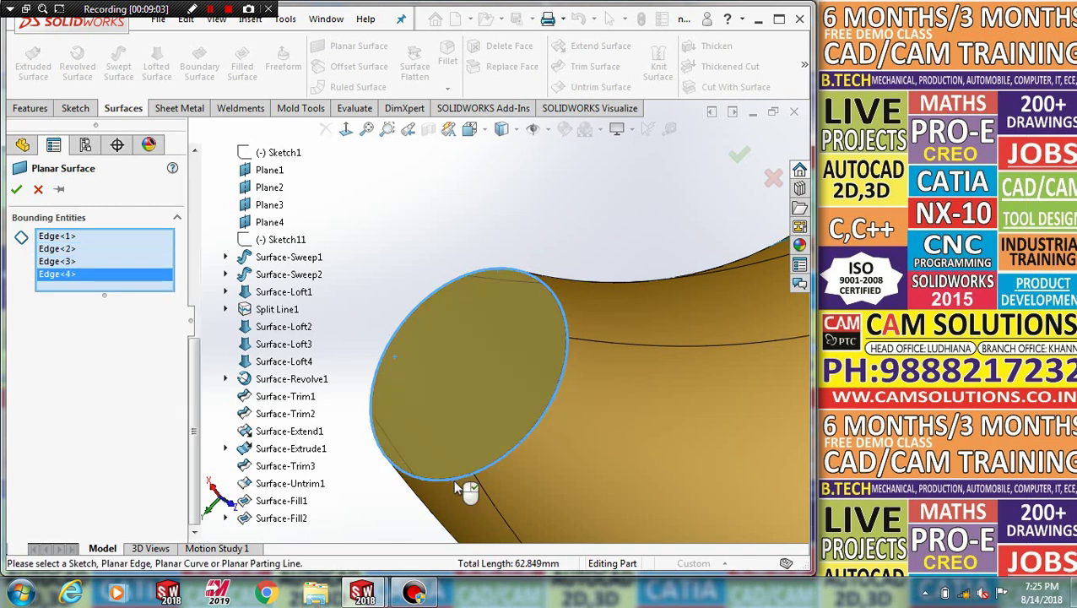
left_click(16, 189)
key("f")
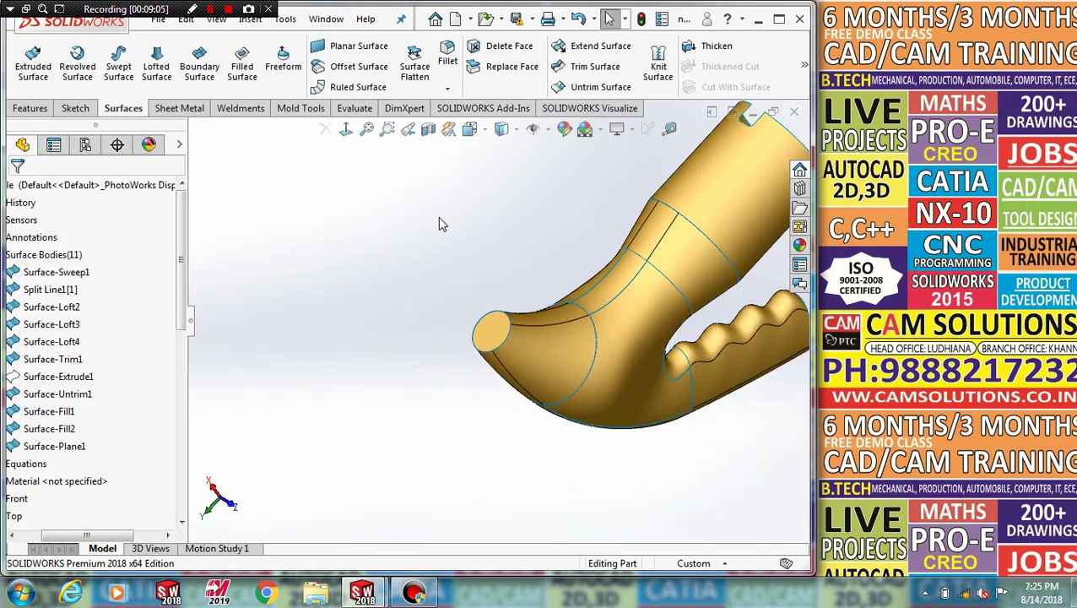
- Cap the handle's elliptical toothed end with a second planar surface
mouse_move(394, 178)
middle_mouse_down()
mouse_move(344, 275)
mouse_move(600, 312)
mouse_move(579, 354)
mouse_move(577, 287)
middle_mouse_up()
scroll(579, 354, "up", 3)
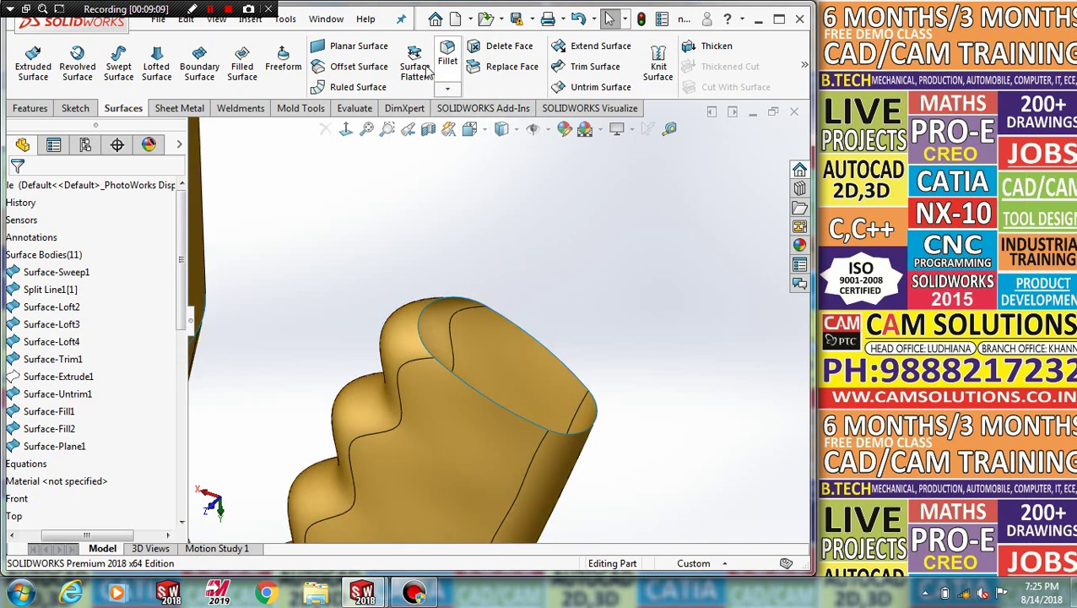
left_click(347, 46)
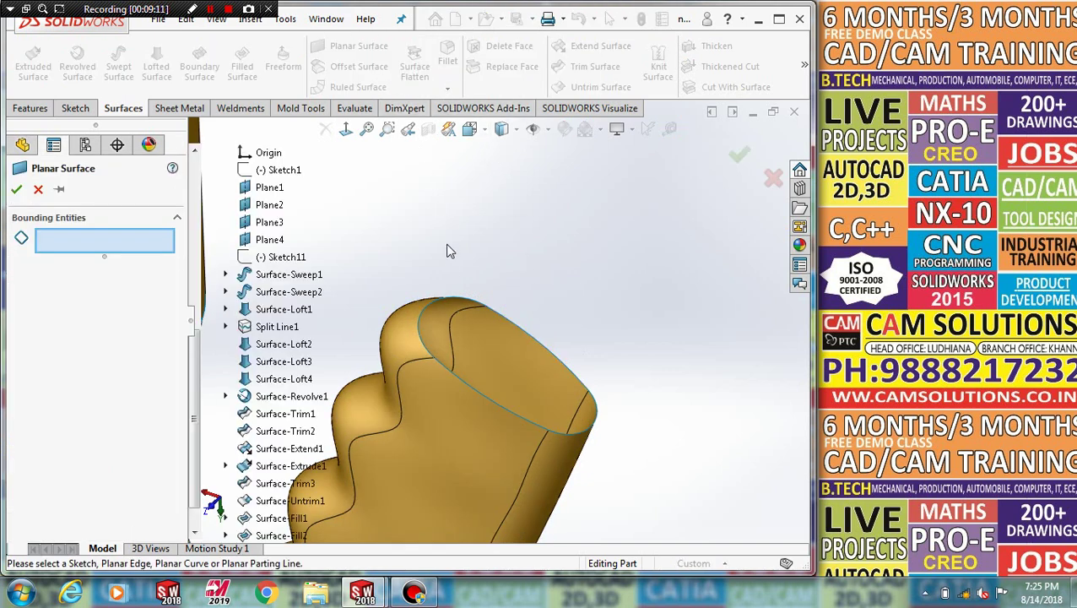
left_click(438, 298)
left_click(547, 348)
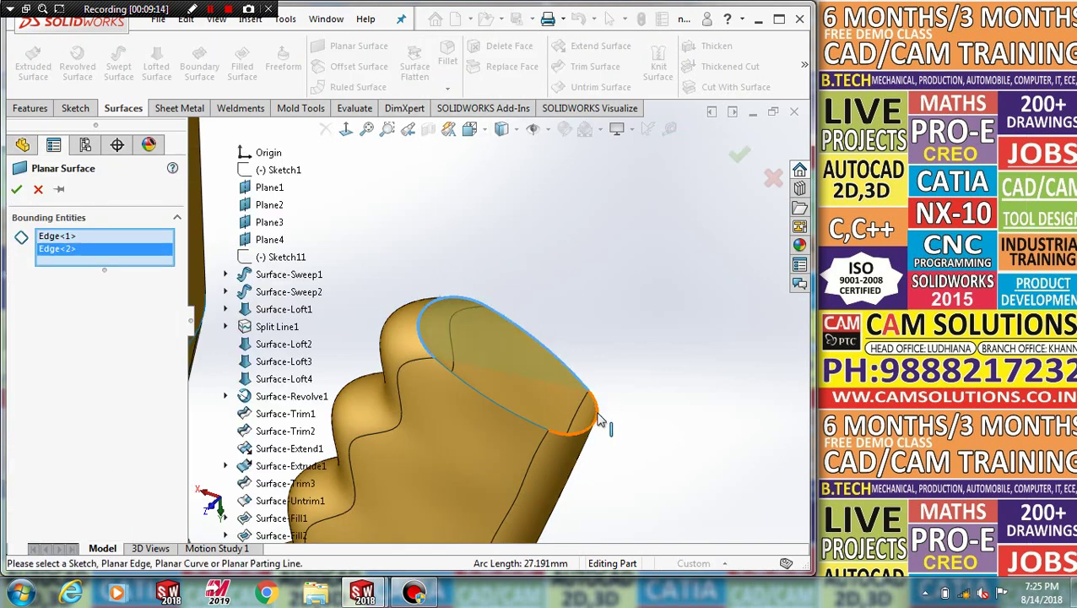
left_click(574, 431)
left_click(505, 409)
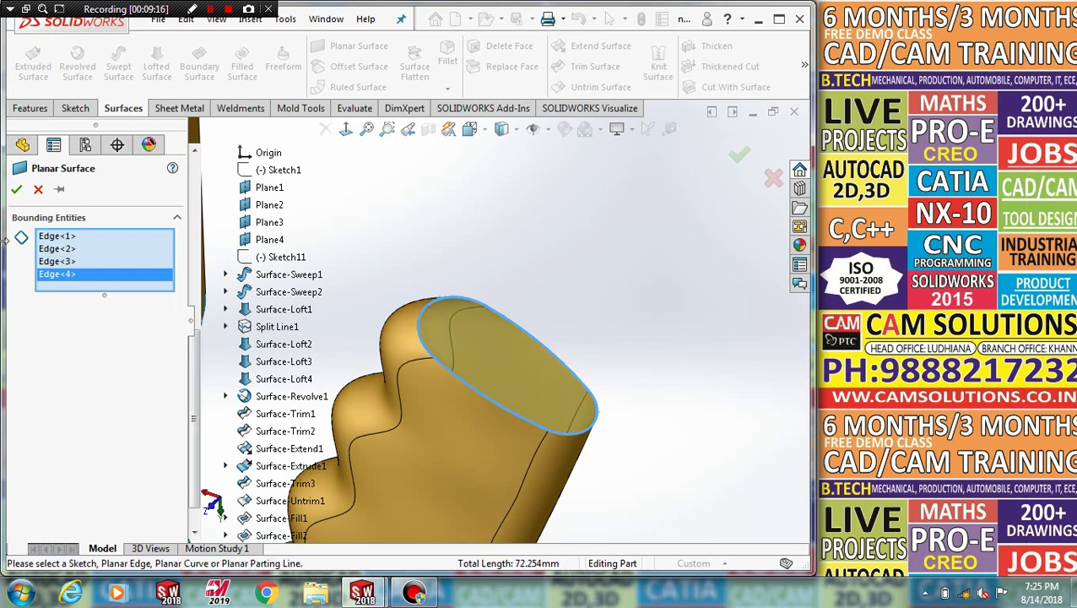
left_click(16, 190)
- Box-select all eleven nozzle surfaces and knit them into Surface-Knit1
key("f")
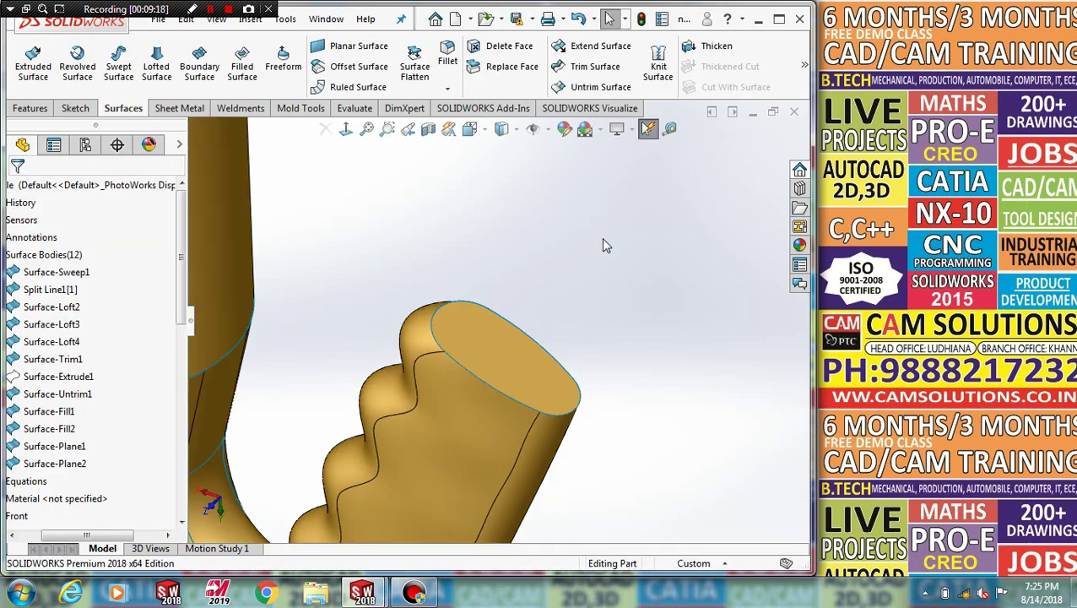
mouse_move(604, 248)
middle_mouse_down()
mouse_move(304, 384)
mouse_move(589, 363)
middle_mouse_up()
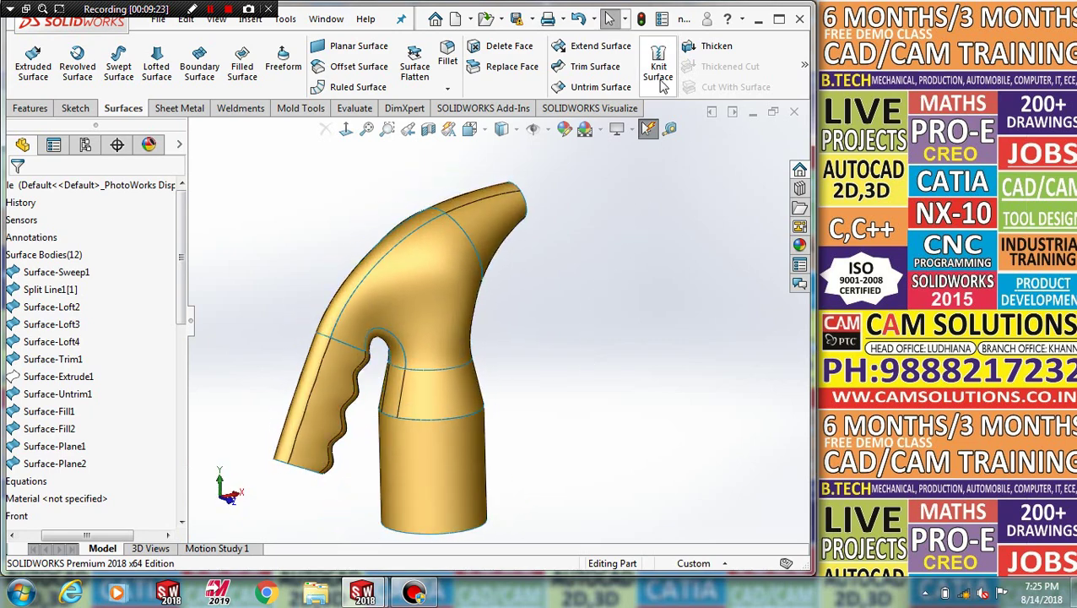
left_click(658, 68)
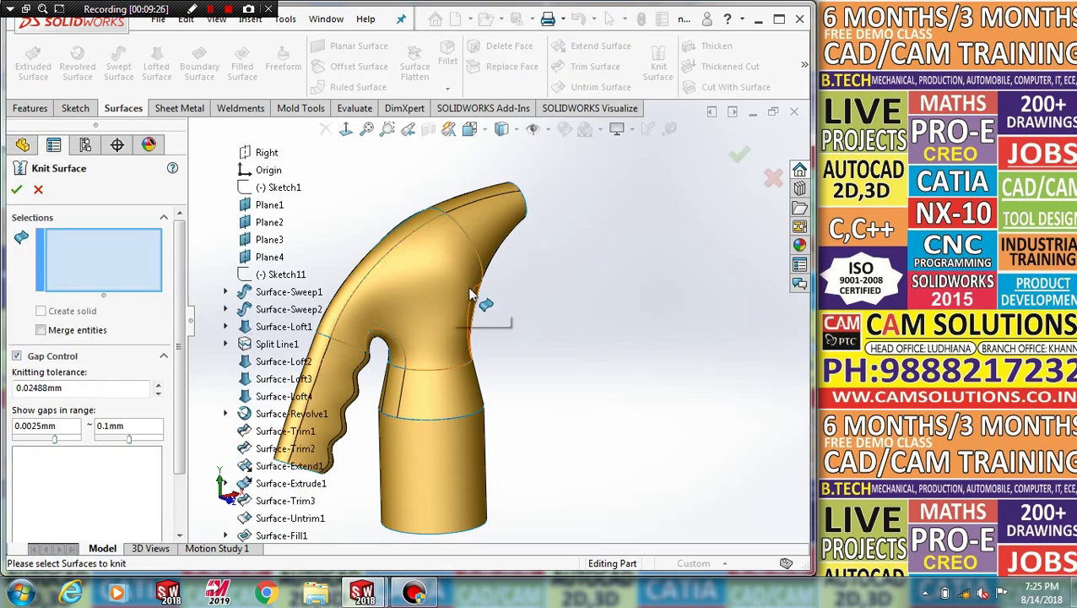
scroll(470, 293, "up", 3)
scroll(470, 293, "up", 2)
scroll(342, 285, "down", 3)
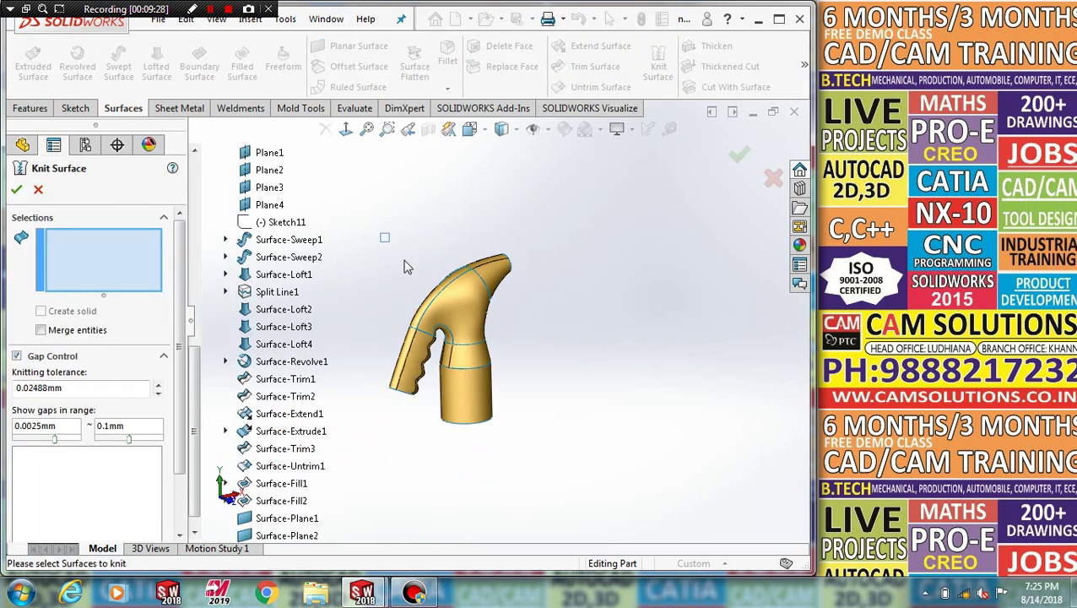
left_click_drag(380, 233, 533, 449)
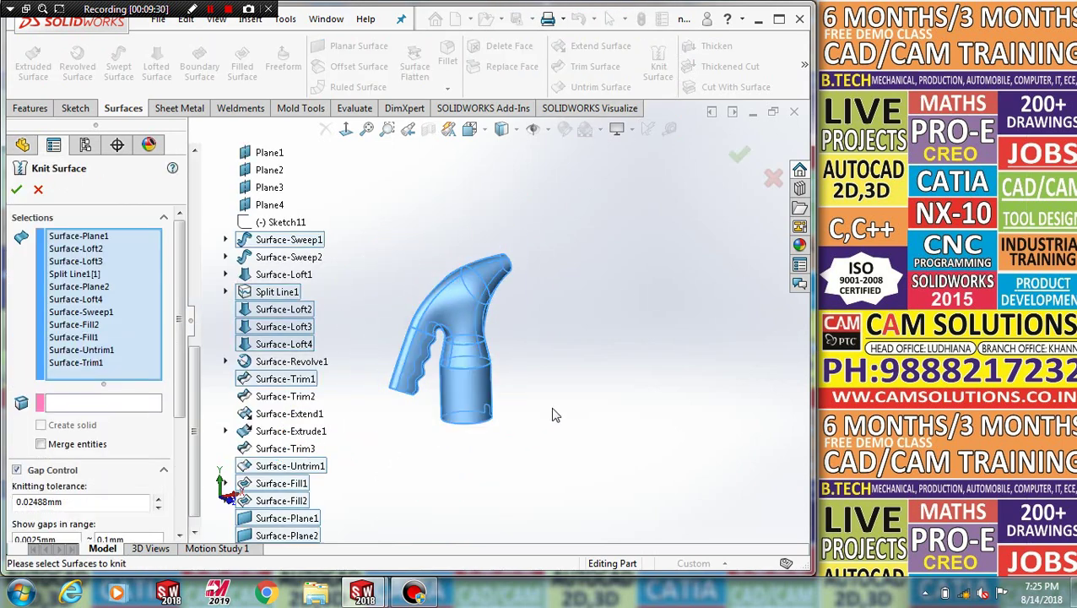
middle_click_drag(610, 323, 397, 367)
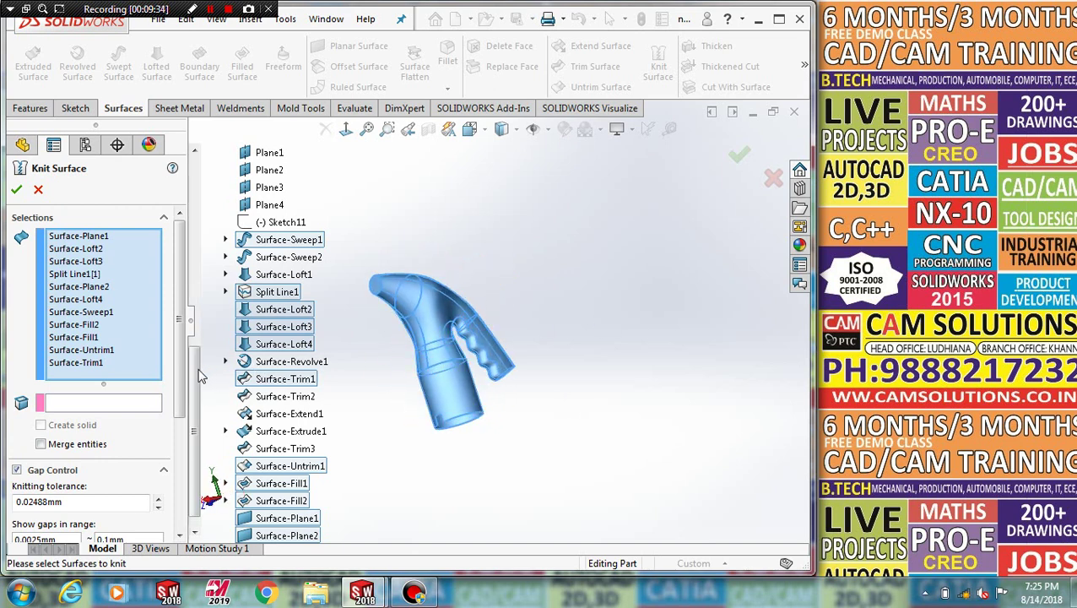
- Inspect Surface-Knit1 in the FeatureManager tree
scroll(178, 405, "down", 5)
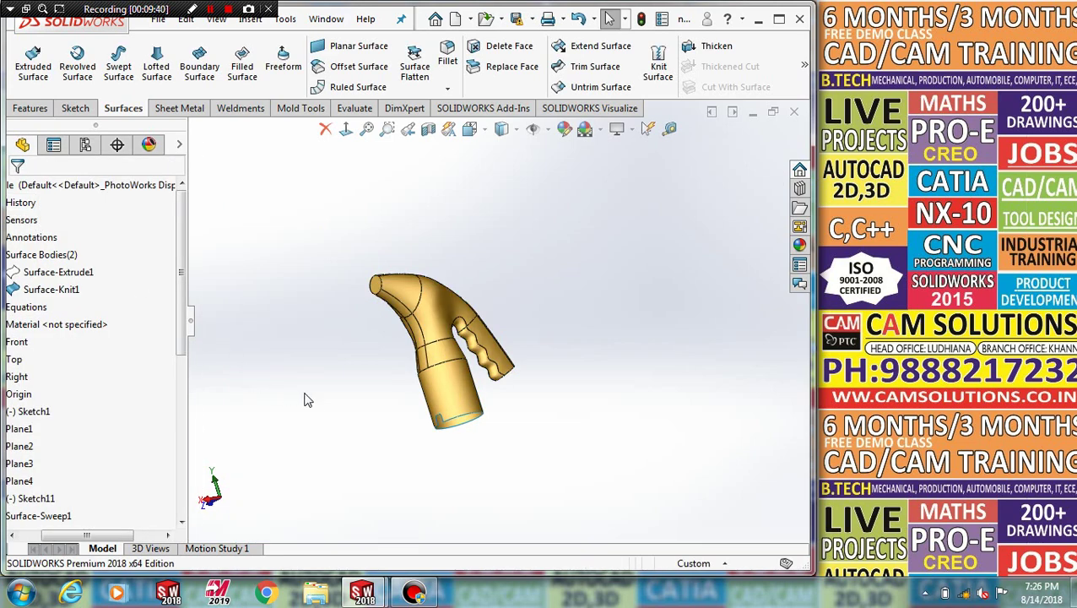
scroll(179, 392, "down", 6)
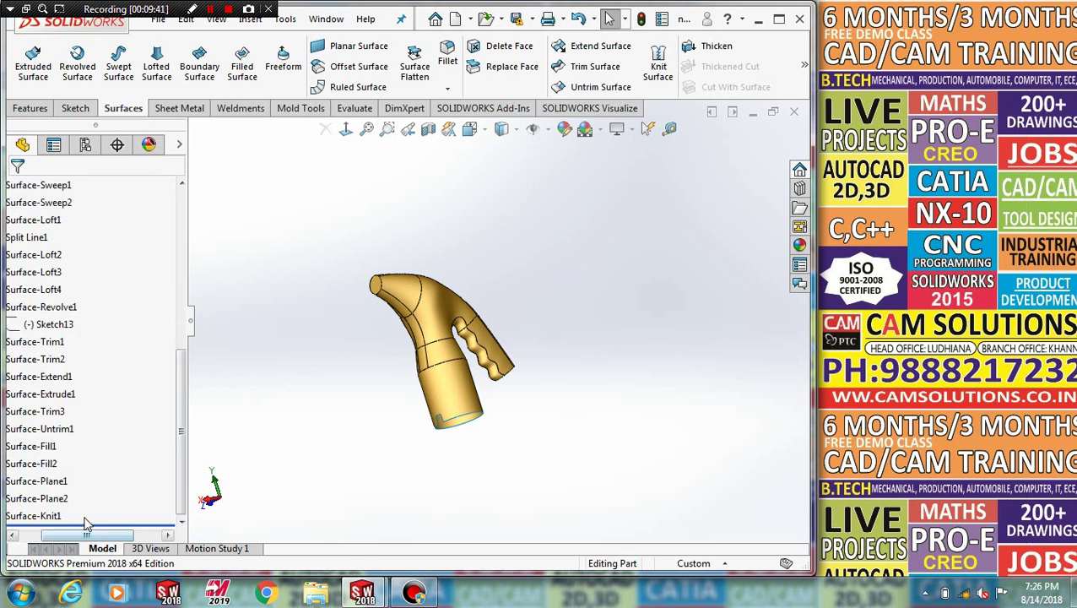
left_click(59, 515)
left_click(306, 478)
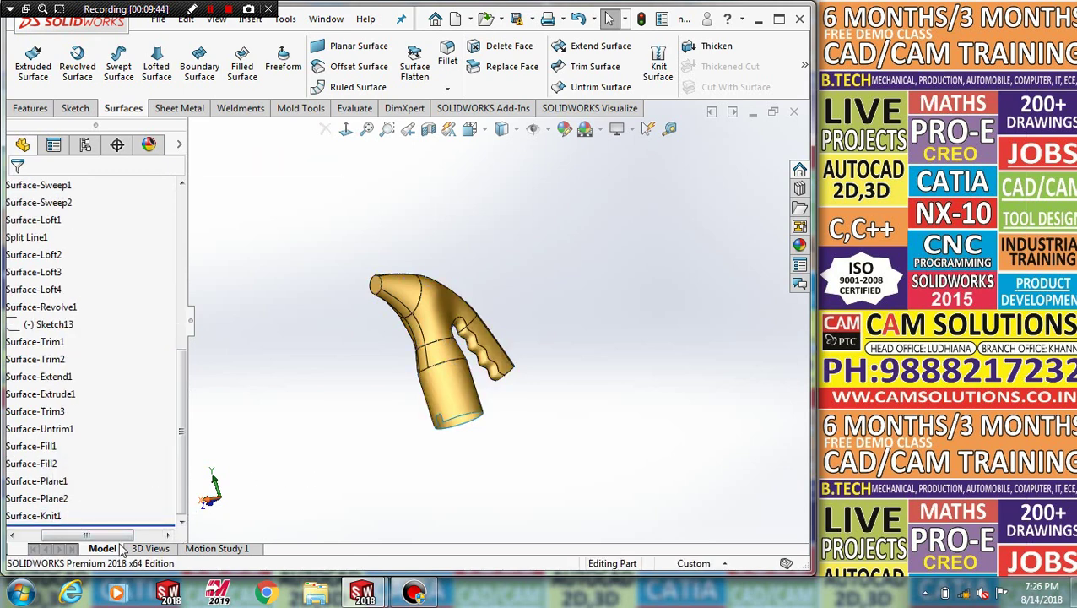
left_click_drag(97, 537, 75, 538)
- Thicken Surface-Knit1 with a 0.25 mm wall to turn the nozzle into a solid part
left_click(72, 516)
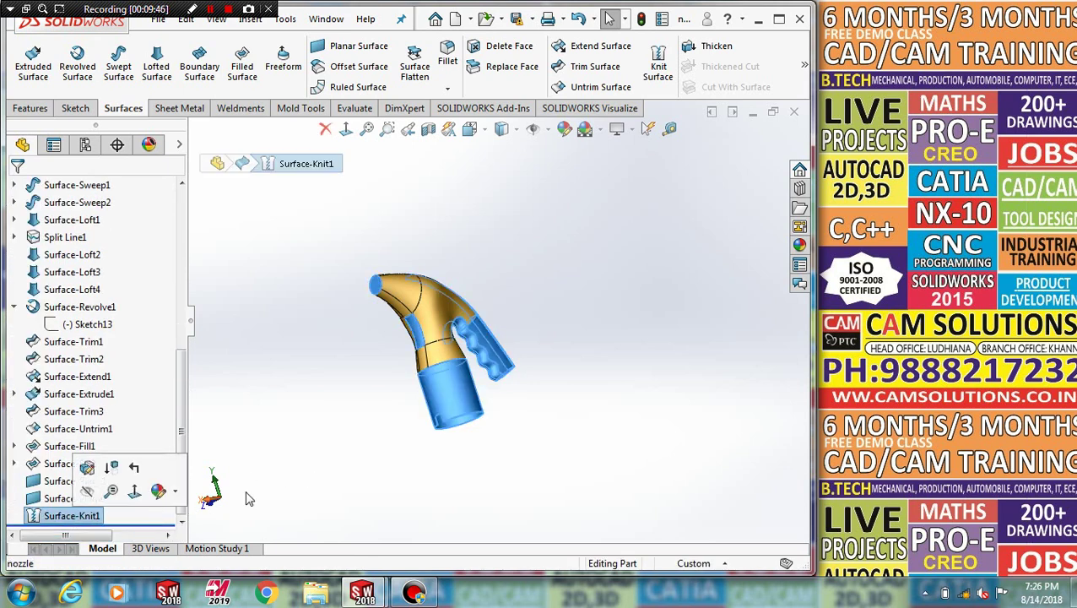
left_click(317, 473)
key("Left")
key("Left")
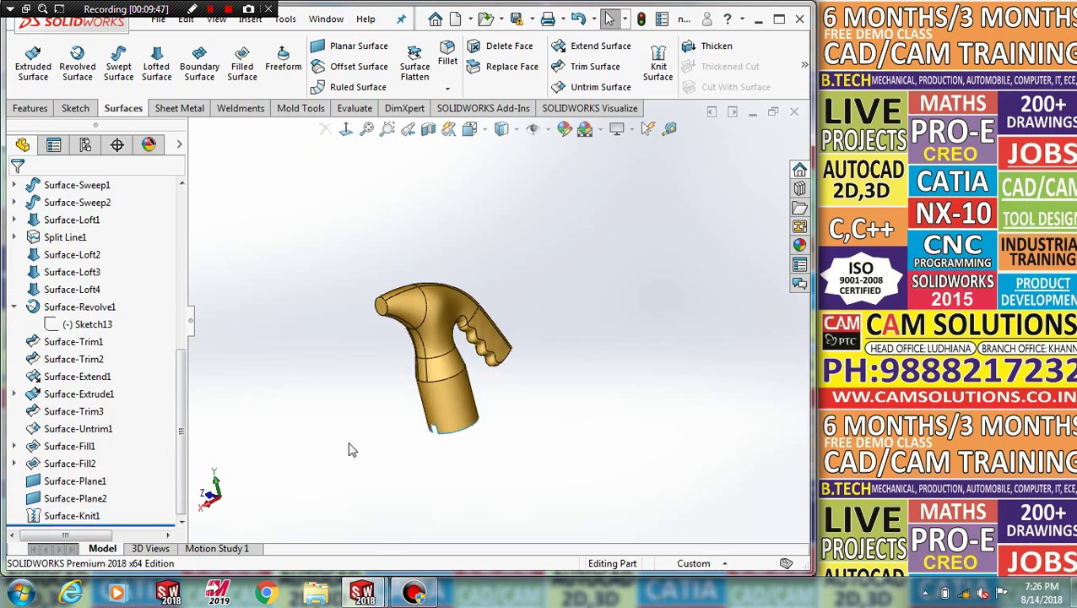
key("Left")
key("Left")
left_click(716, 46)
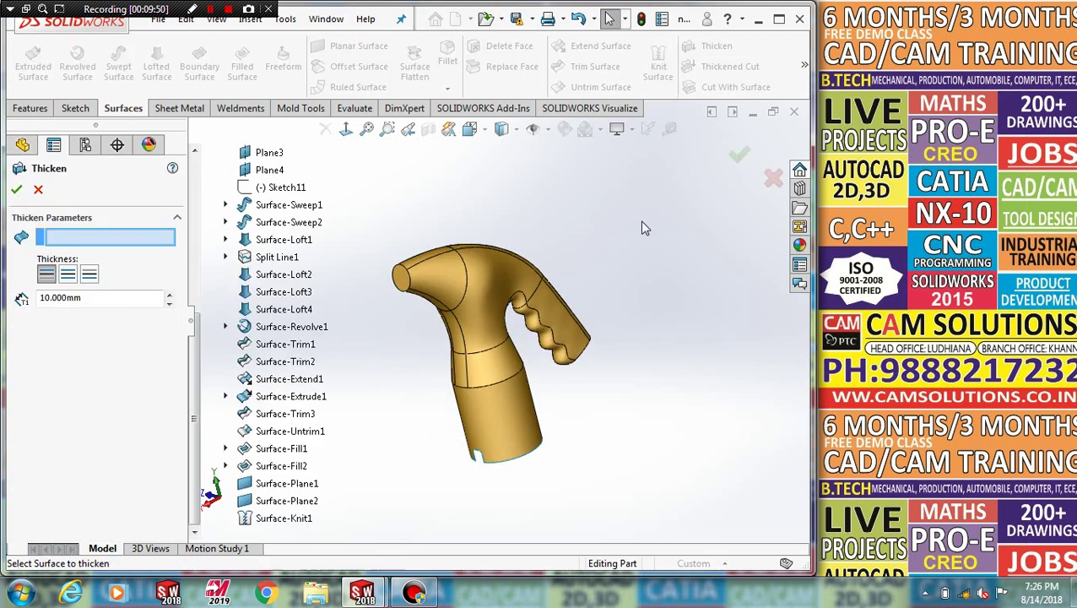
middle_click_drag(596, 305, 498, 361)
left_click(498, 361)
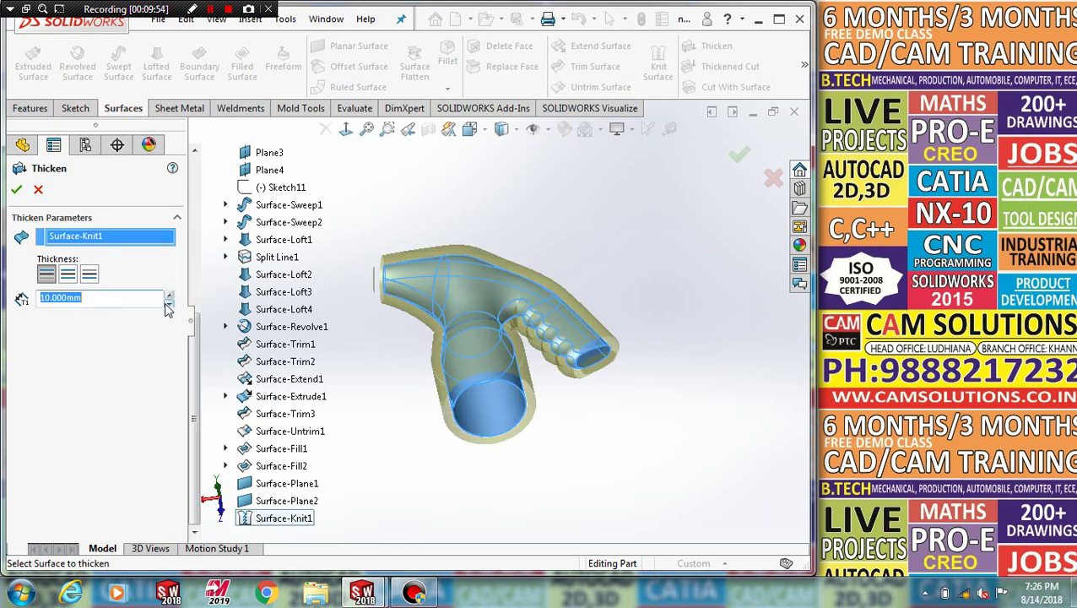
mouse_move(377, 291)
middle_mouse_down()
mouse_move(355, 289)
mouse_move(401, 266)
mouse_move(439, 278)
middle_mouse_up()
scroll(347, 288, "down", 5)
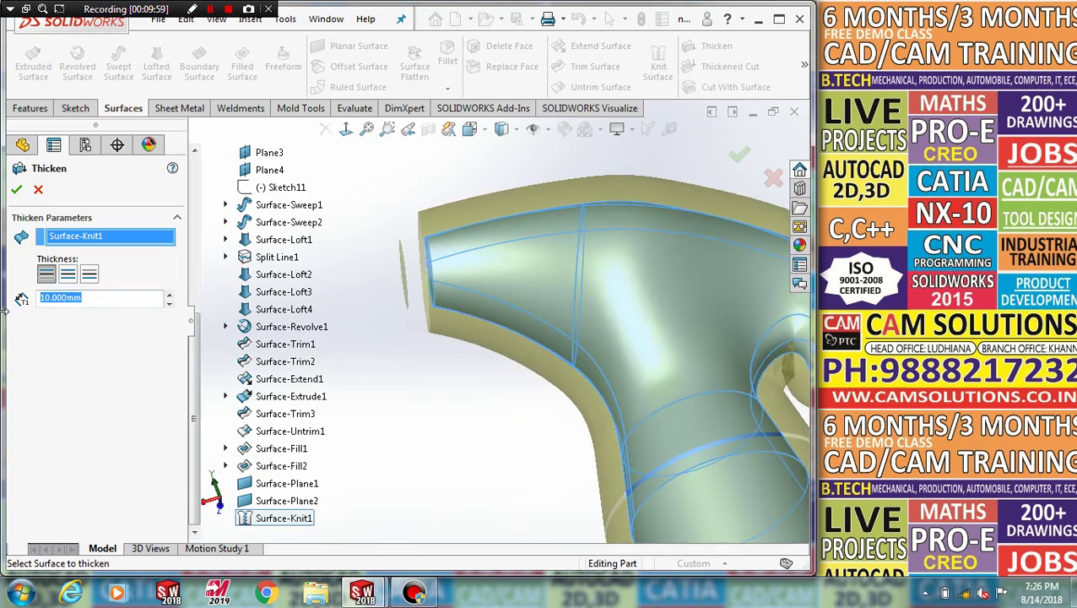
type(".25")
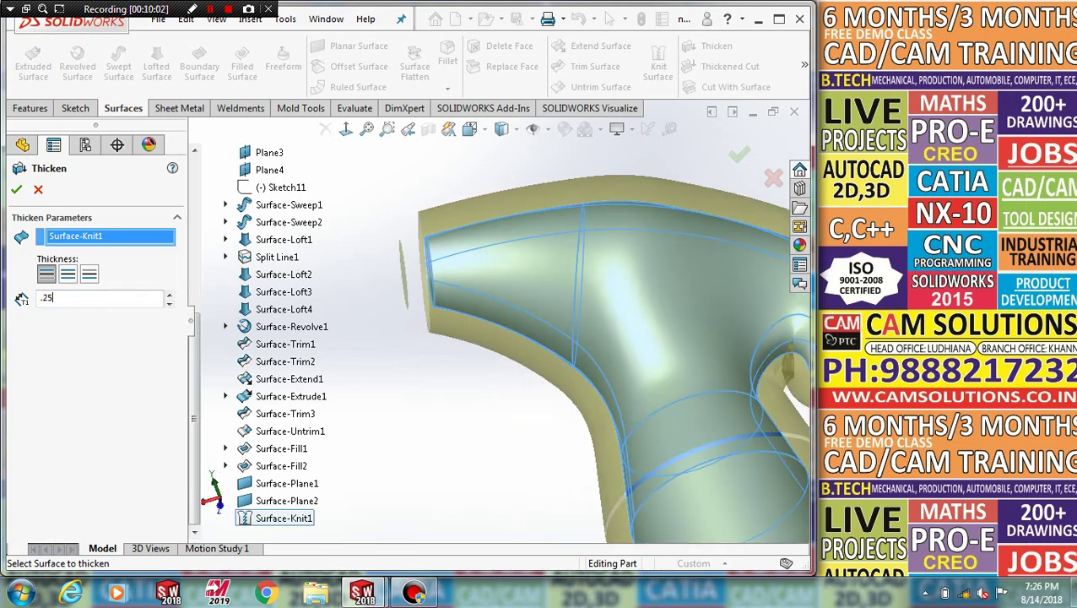
key("Return")
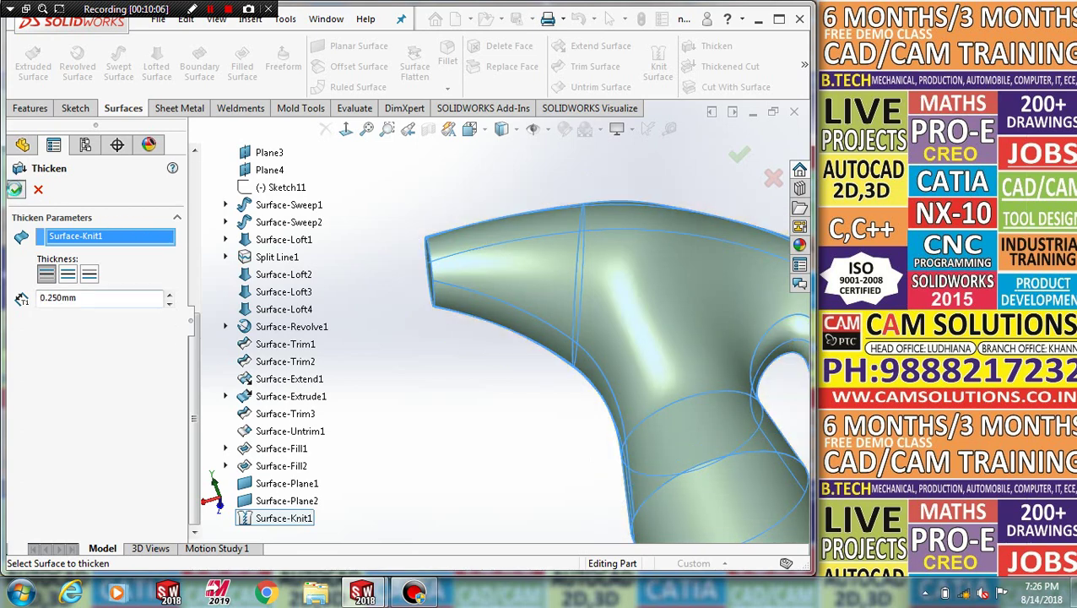
left_click(16, 189)
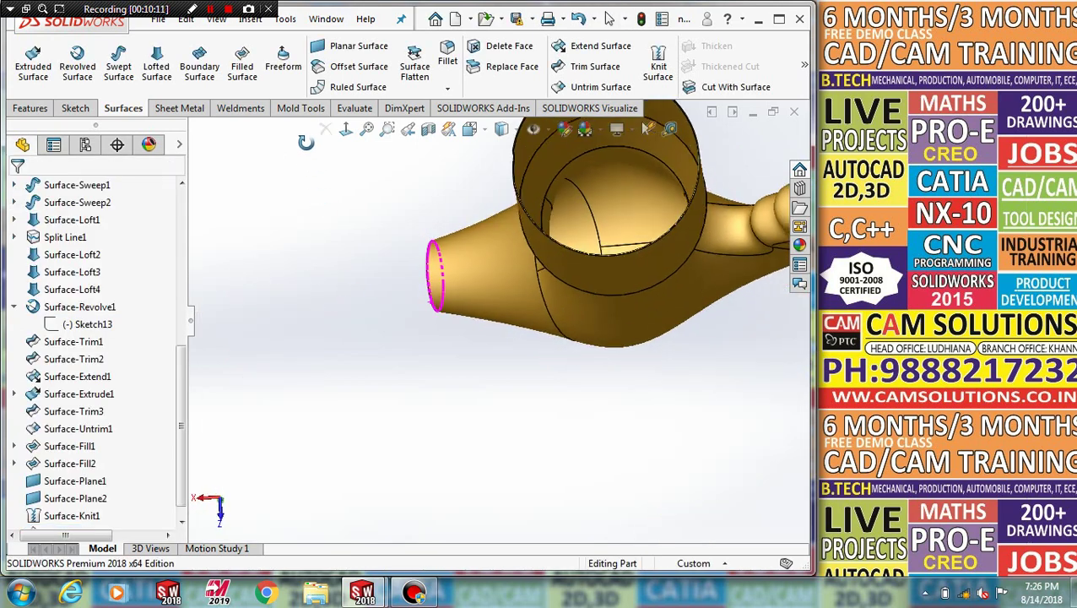
middle_click_drag(331, 305, 307, 173)
scroll(559, 219, "down", 5)
scroll(572, 291, "down", 5)
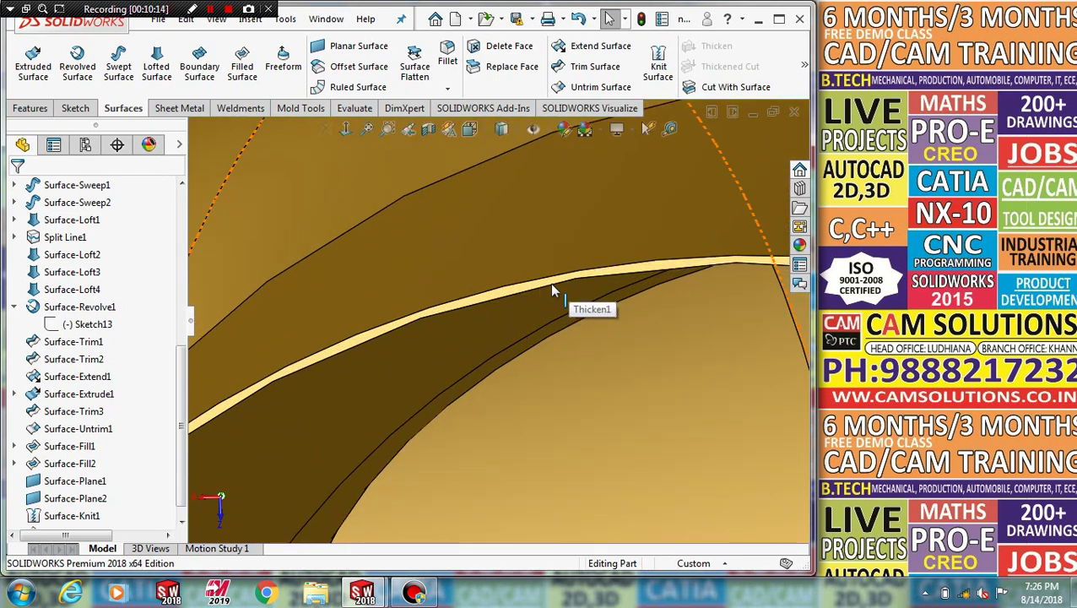
scroll(141, 326, "up", 6)
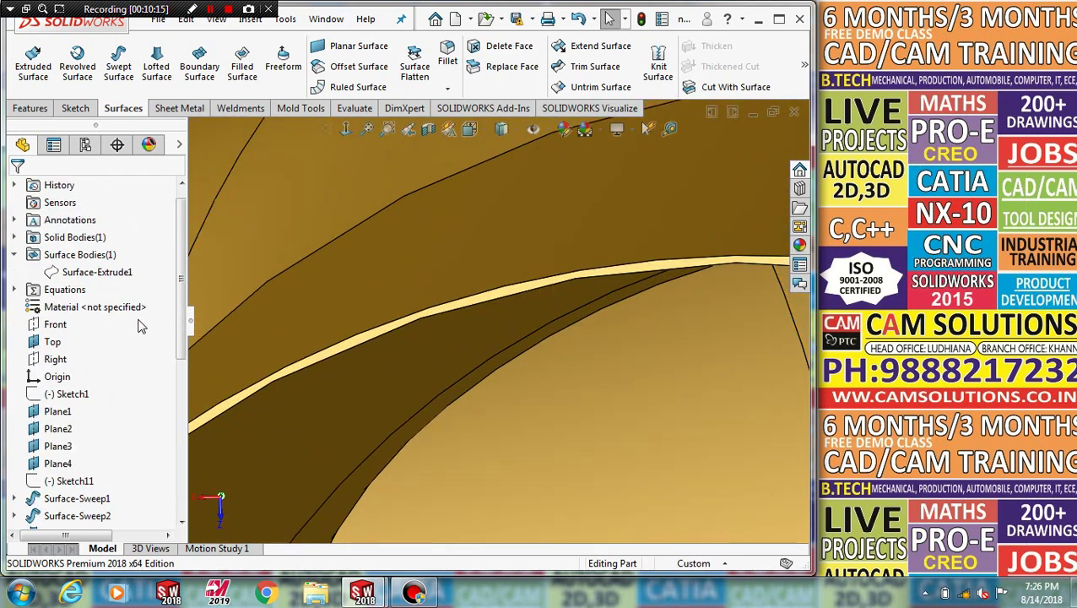
left_click(65, 239)
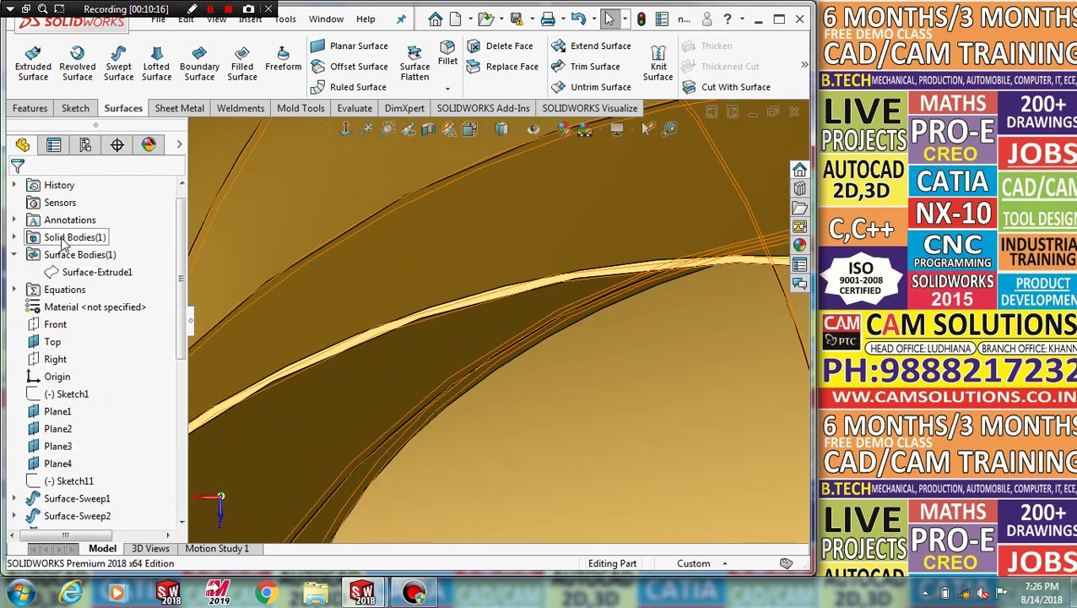
left_click(91, 271)
left_click(517, 381)
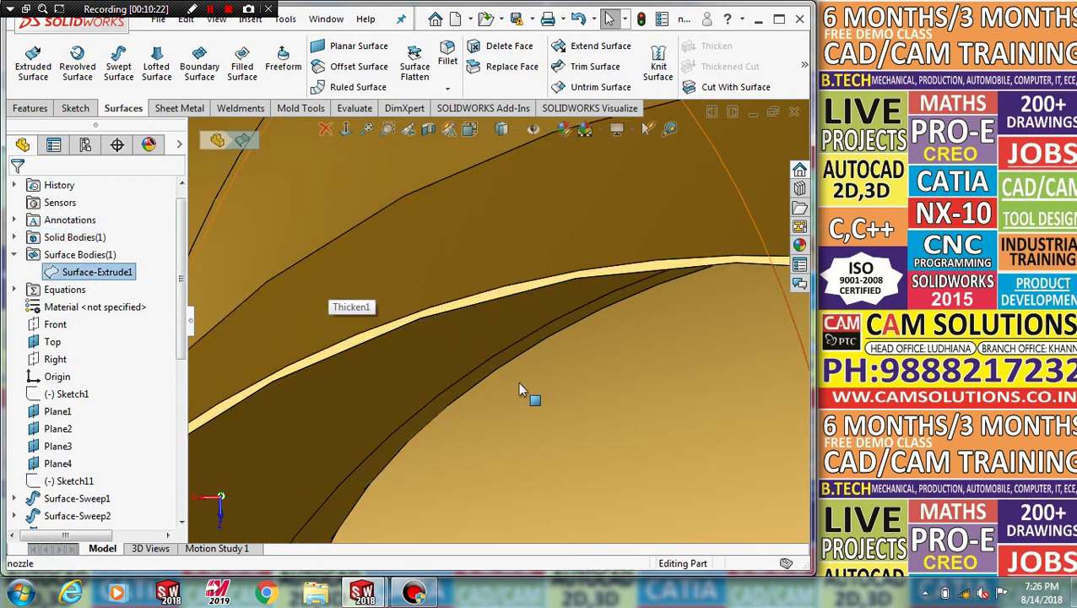
scroll(517, 381, "up", 5)
scroll(517, 382, "up", 3)
scroll(538, 386, "up", 2)
mouse_move(538, 387)
middle_mouse_down()
mouse_move(546, 393)
mouse_move(506, 355)
middle_mouse_up()
scroll(546, 392, "up", 3)
scroll(547, 392, "down", 3)
scroll(93, 338, "up", 10)
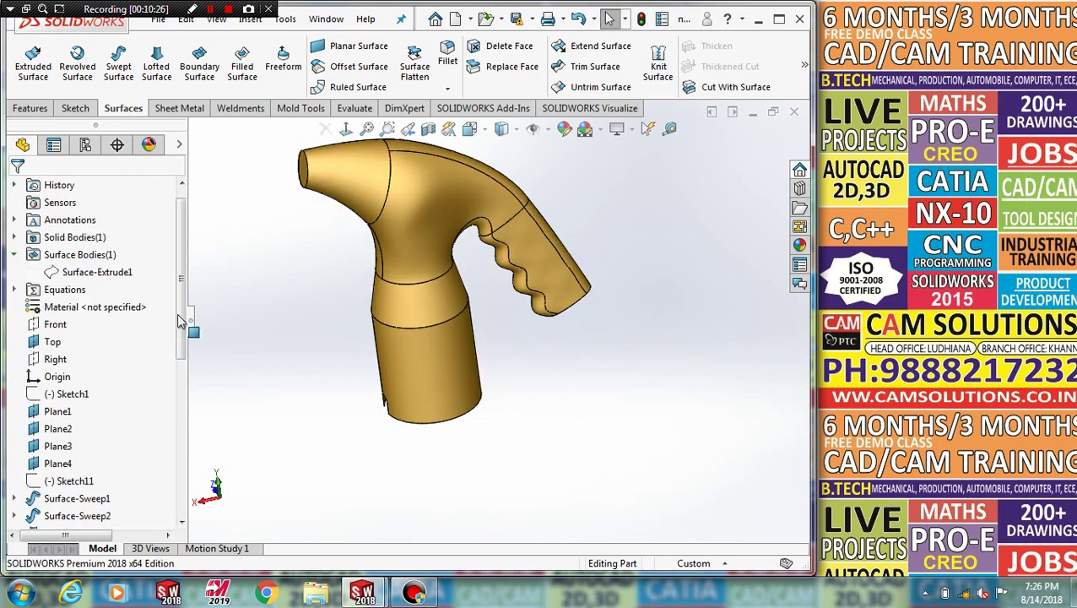
left_click(97, 272)
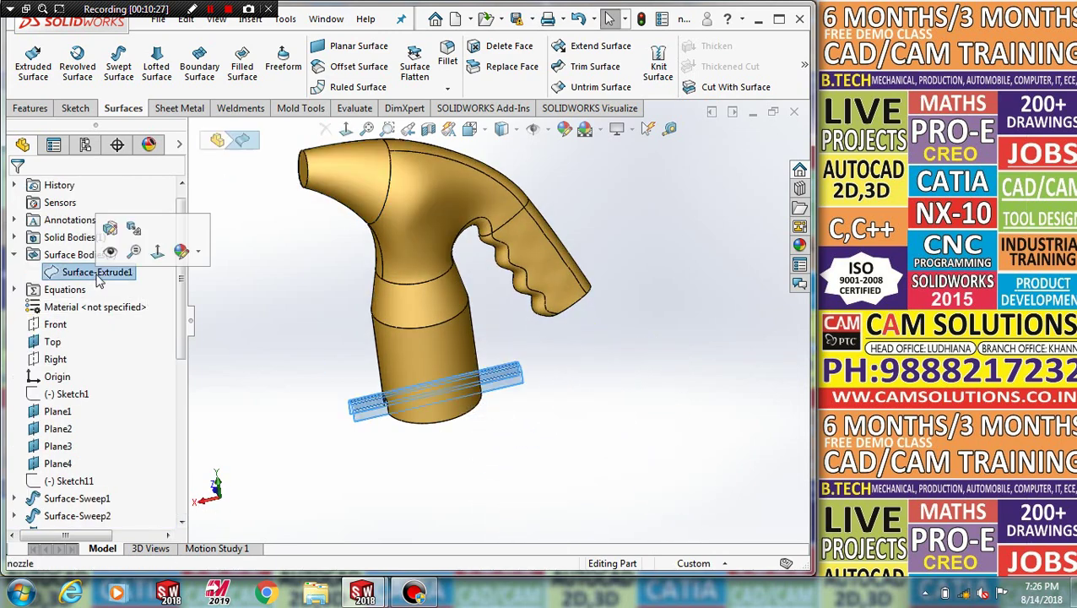
left_click(344, 445)
middle_click_drag(344, 446, 364, 388)
scroll(367, 389, "up", 3)
scroll(422, 283, "down", 2)
mouse_move(421, 276)
middle_mouse_down()
mouse_move(366, 243)
mouse_move(288, 298)
mouse_move(360, 293)
mouse_move(331, 330)
mouse_move(608, 208)
mouse_move(577, 278)
mouse_move(604, 260)
middle_mouse_up()
scroll(608, 211, "down", 2)
scroll(612, 217, "up", 2)
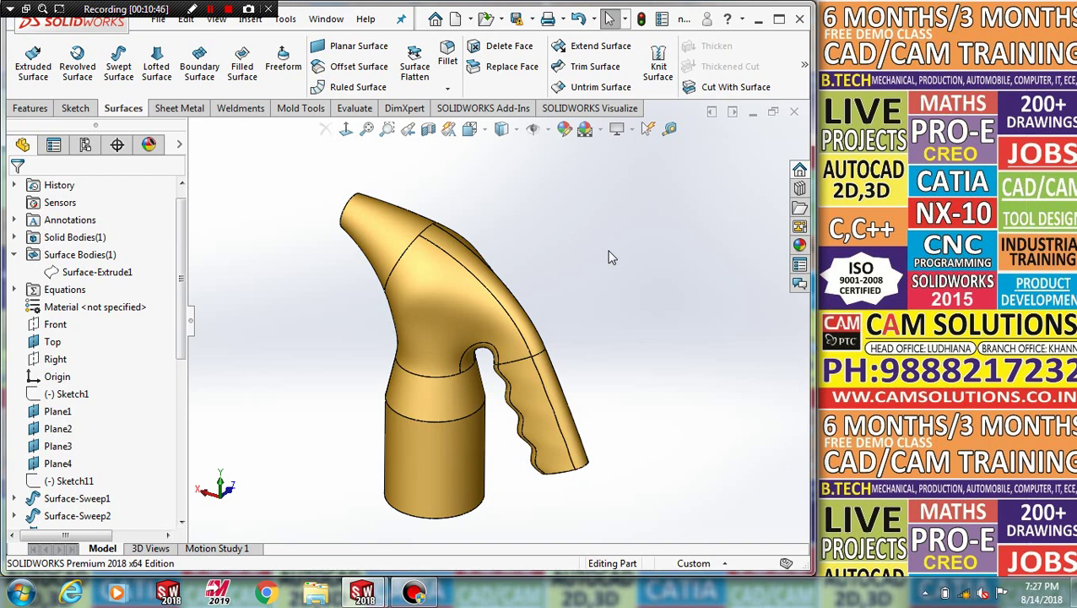
scroll(611, 257, "up", 2)
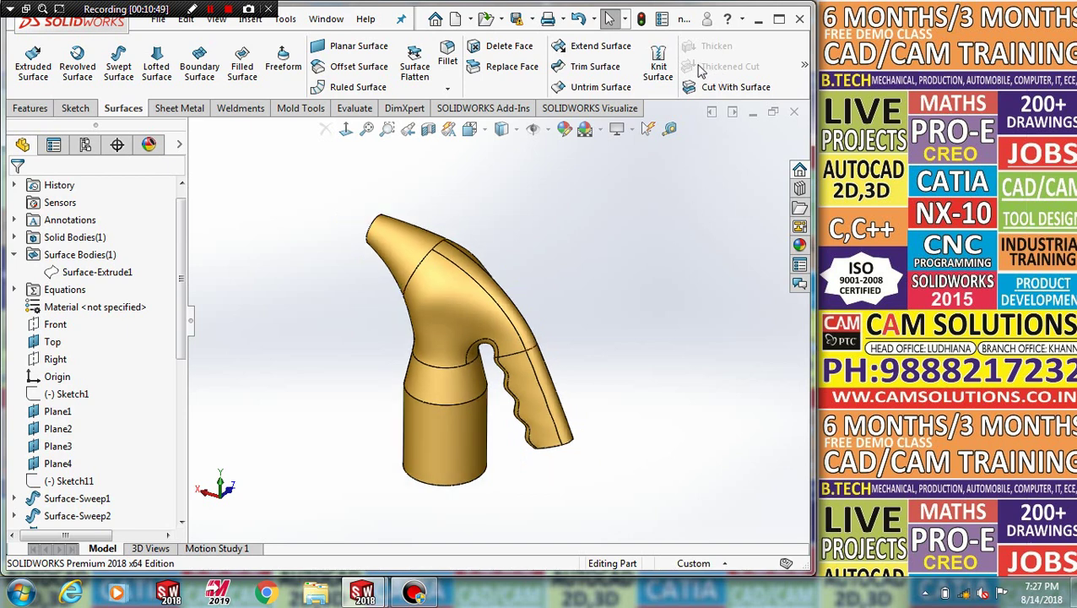
left_click(659, 66)
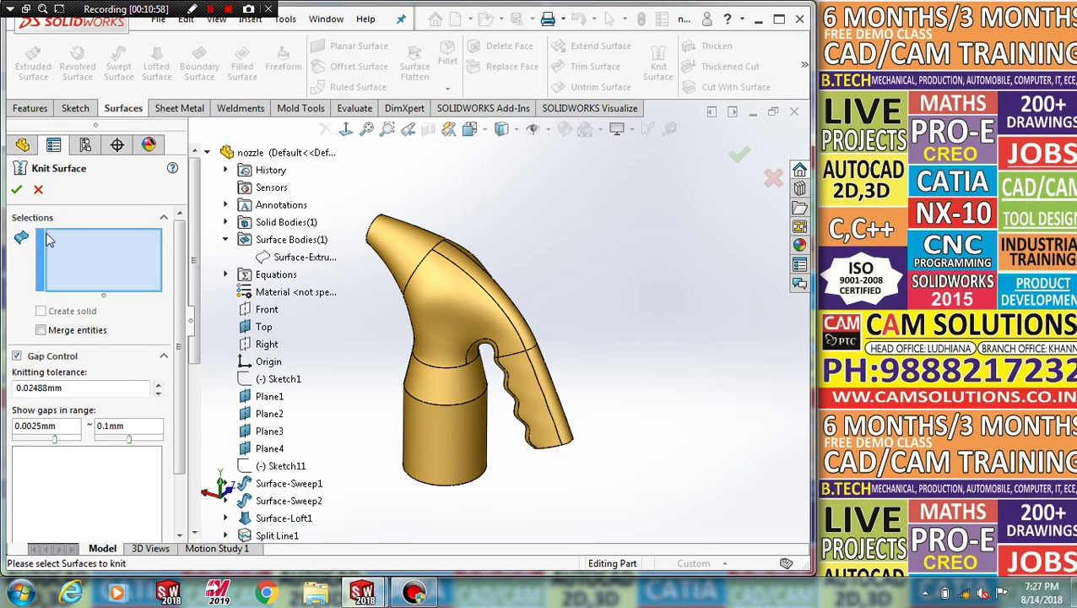
left_click(38, 189)
mouse_move(466, 388)
middle_mouse_down()
mouse_move(509, 361)
mouse_move(338, 397)
middle_mouse_up()
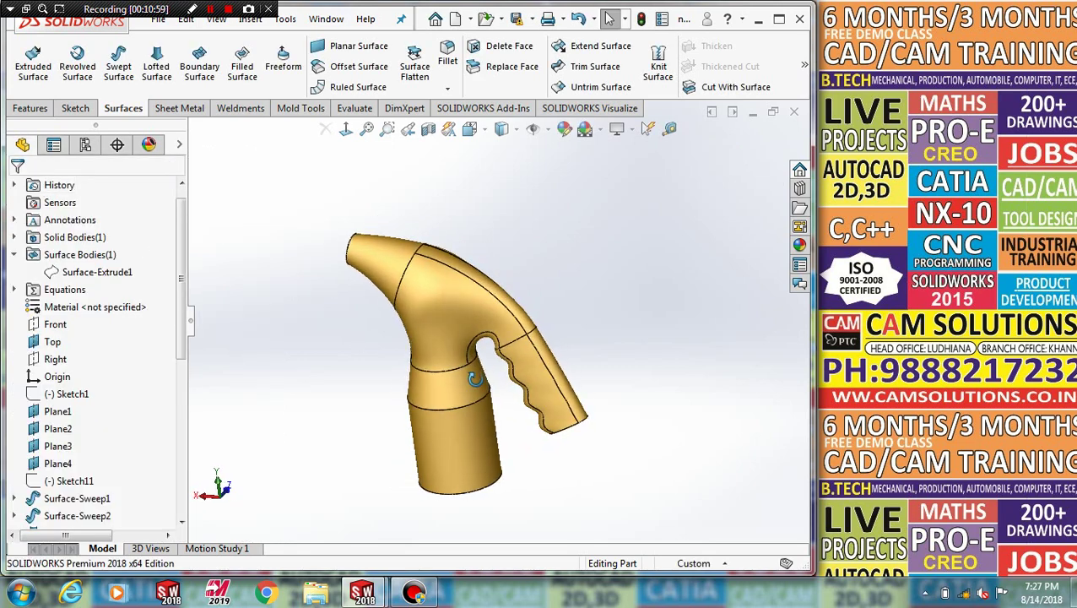
key("f")
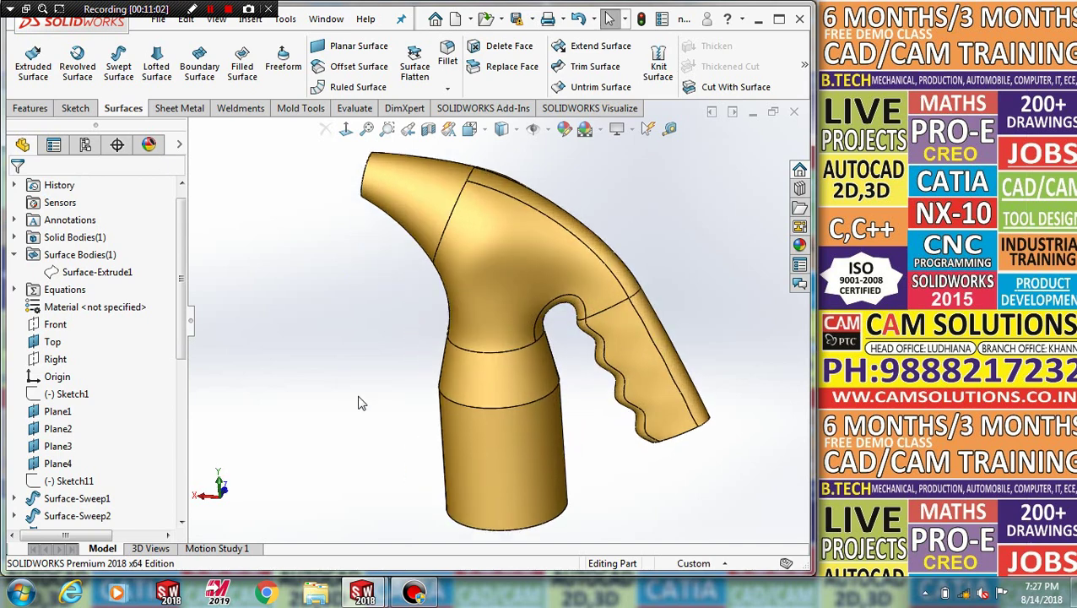